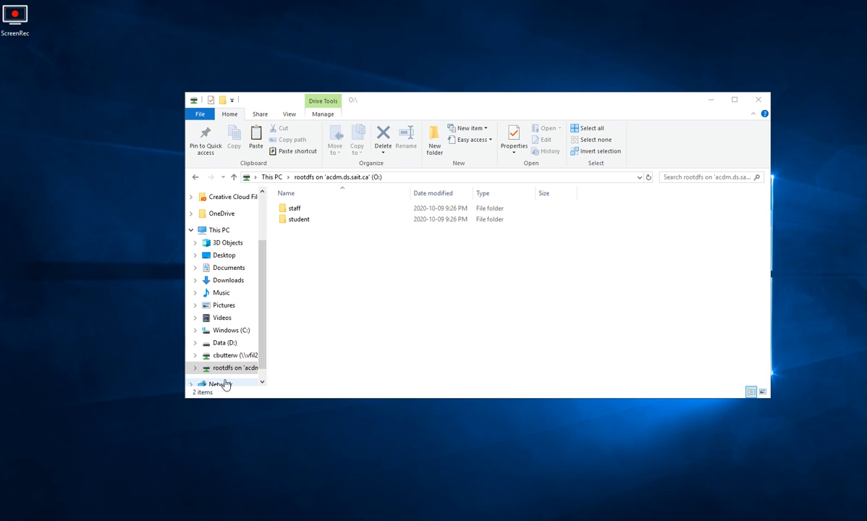
Step: Open the instructor's personal folder under student\Construction\Instructors on the O: network drive
{"action": "left_click", "coordinate": [303, 220]}
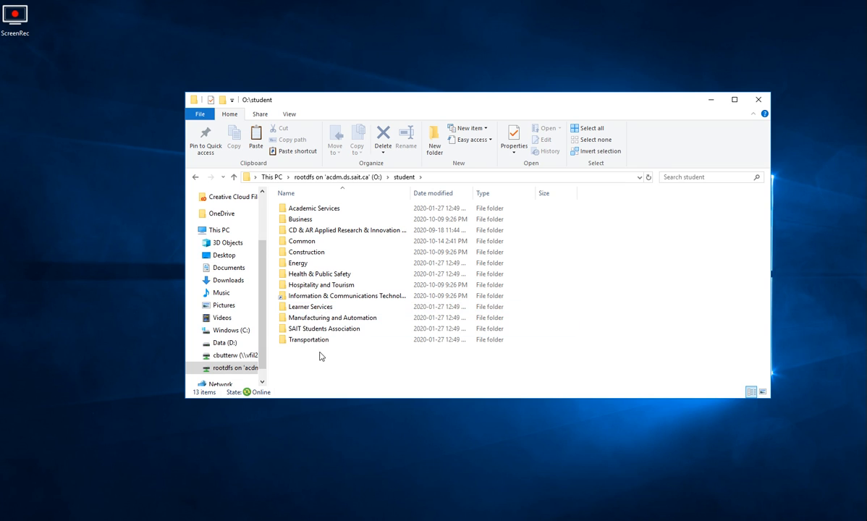
{"action": "double_click", "coordinate": [308, 252]}
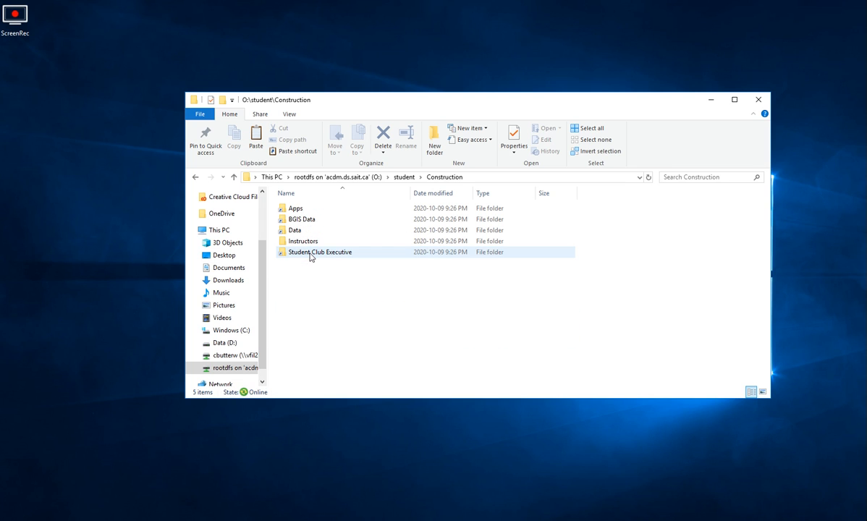
{"action": "left_click", "coordinate": [306, 241]}
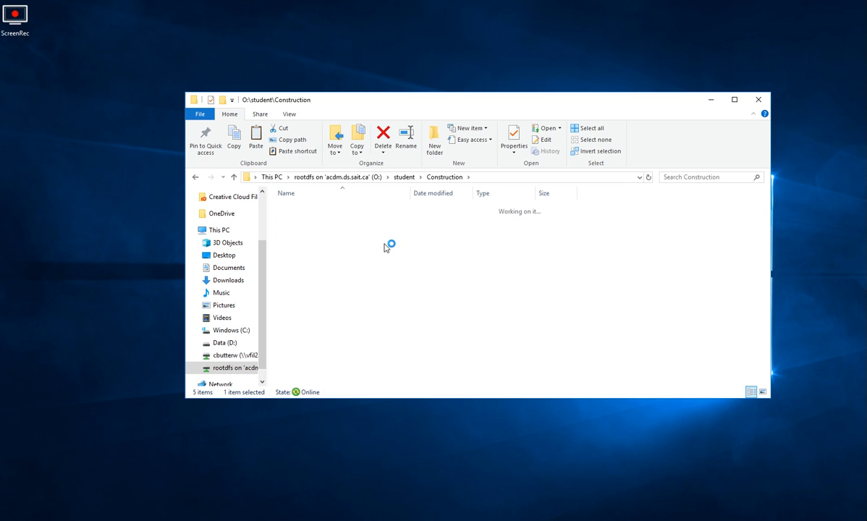
{"action": "scroll", "coordinate": [364, 265], "scroll_direction": "down", "scroll_amount": 9}
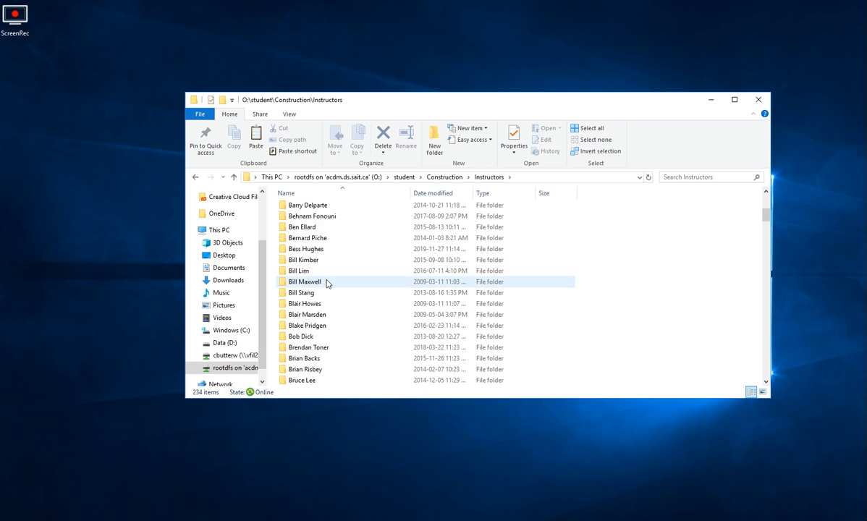
{"action": "double_click", "coordinate": [333, 304]}
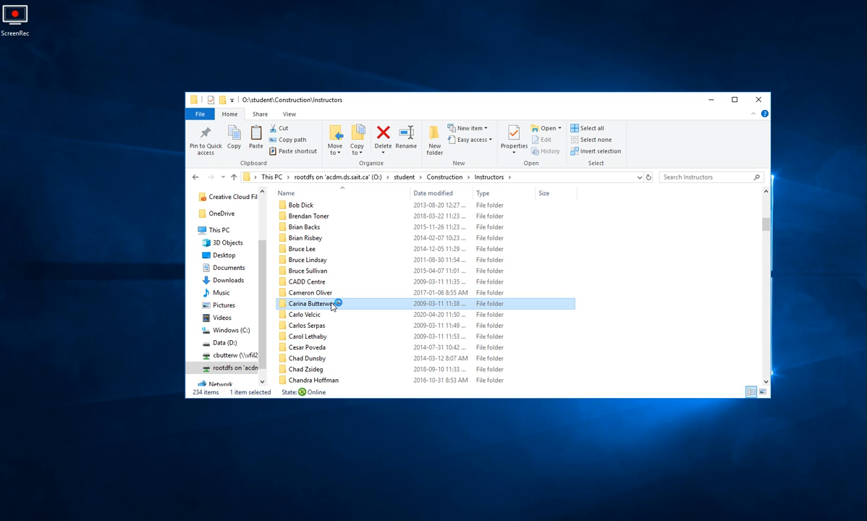
Step: Open the W21 folder inside Shared Data to reach the SAIT Lidar 2013 folder
{"action": "left_click", "coordinate": [300, 232]}
{"action": "double_click", "coordinate": [300, 231]}
{"action": "scroll", "coordinate": [297, 235], "scroll_direction": "down", "scroll_amount": 3}
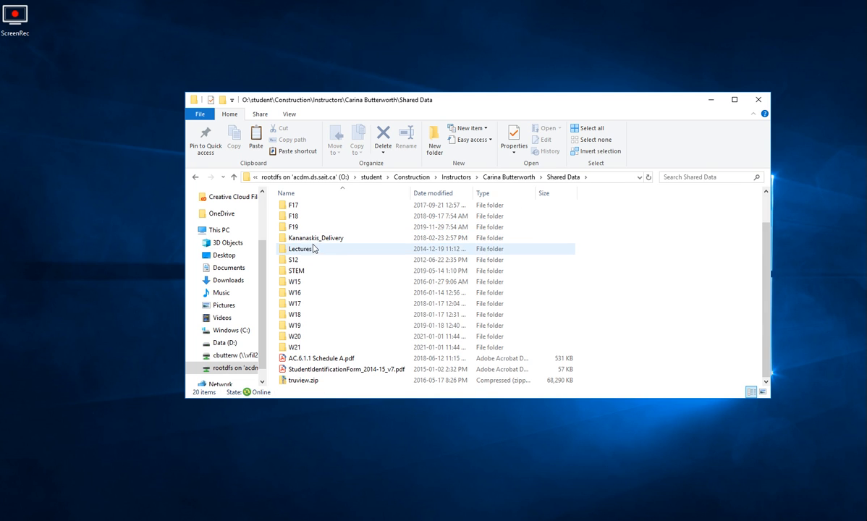
{"action": "double_click", "coordinate": [292, 347]}
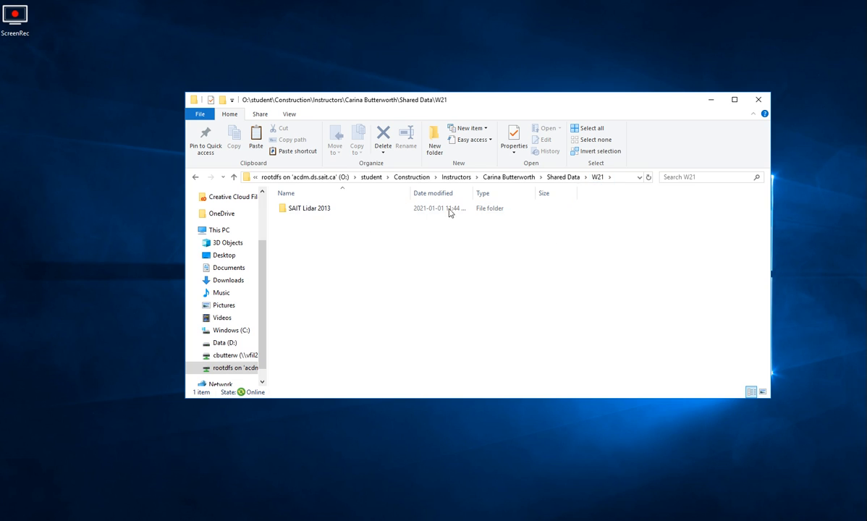
{"action": "mouse_move", "coordinate": [314, 211]}
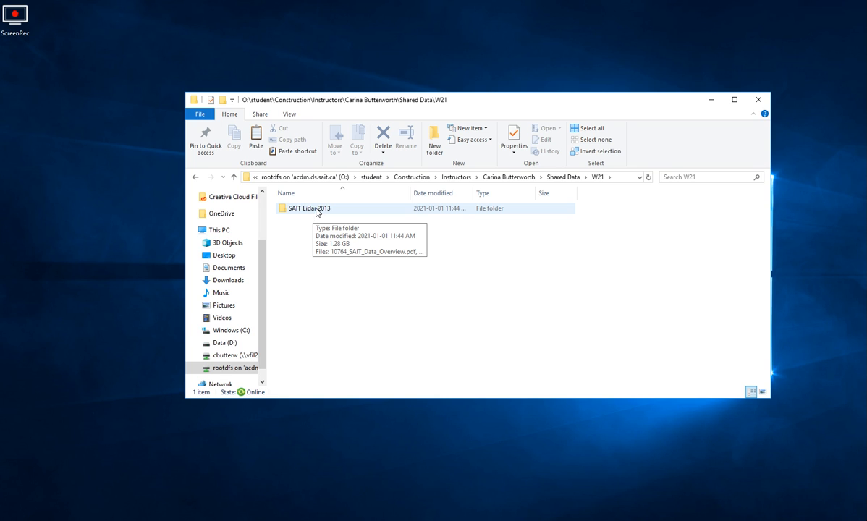
Step: Arrange the W21 folder window so that the local MAPS362\ALS folder window remains accessible behind it
{"action": "left_click_drag", "start_coordinate": [425, 100], "coordinate": [445, 228]}
{"action": "left_click", "coordinate": [395, 95]}
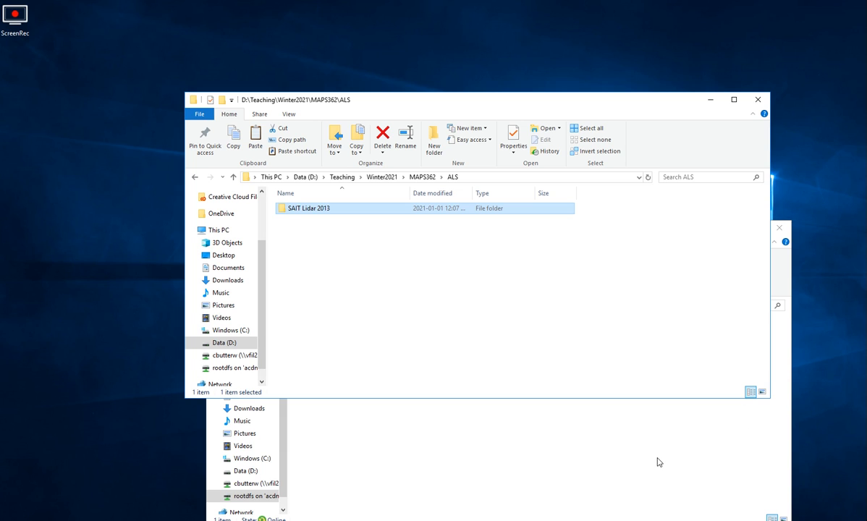
{"action": "left_click", "coordinate": [618, 456]}
{"action": "left_click_drag", "start_coordinate": [578, 229], "coordinate": [555, 104]}
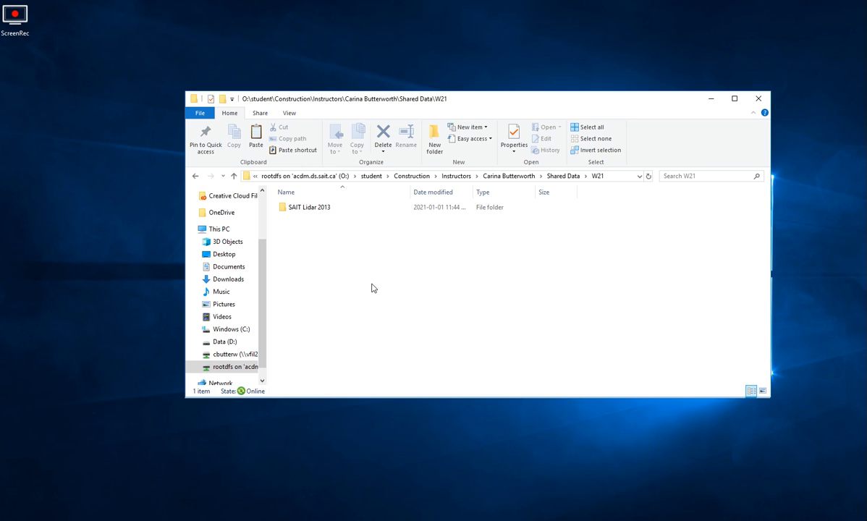
{"action": "left_click_drag", "start_coordinate": [509, 103], "coordinate": [470, 157]}
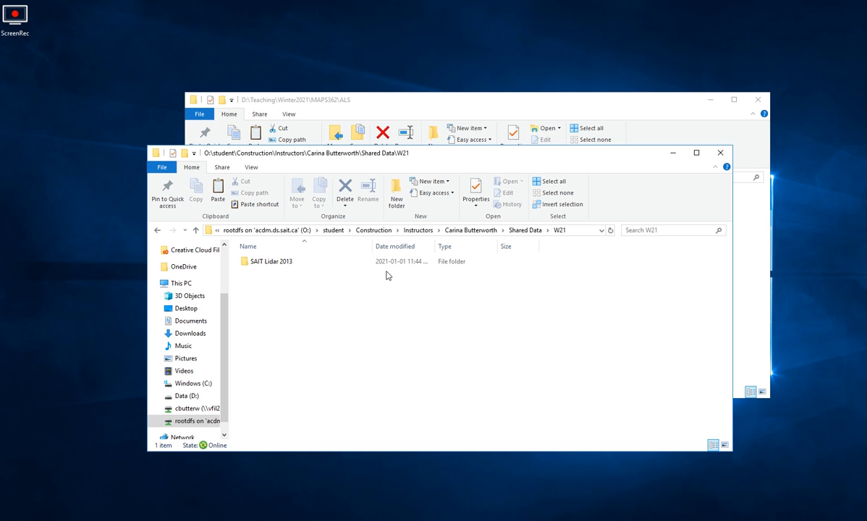
Step: Copy the SAIT Lidar 2013 folder from the network W21 folder
{"action": "left_click", "coordinate": [278, 264]}
{"action": "double_click", "coordinate": [277, 265]}
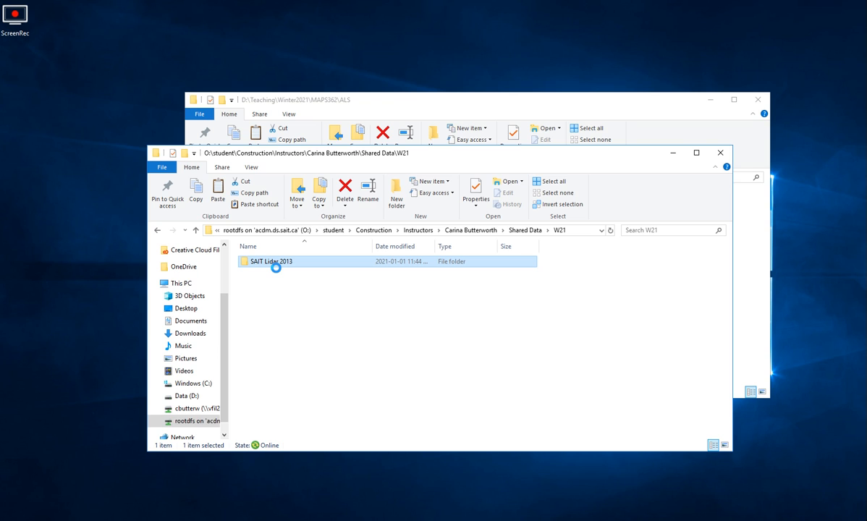
{"action": "right_click", "coordinate": [275, 267]}
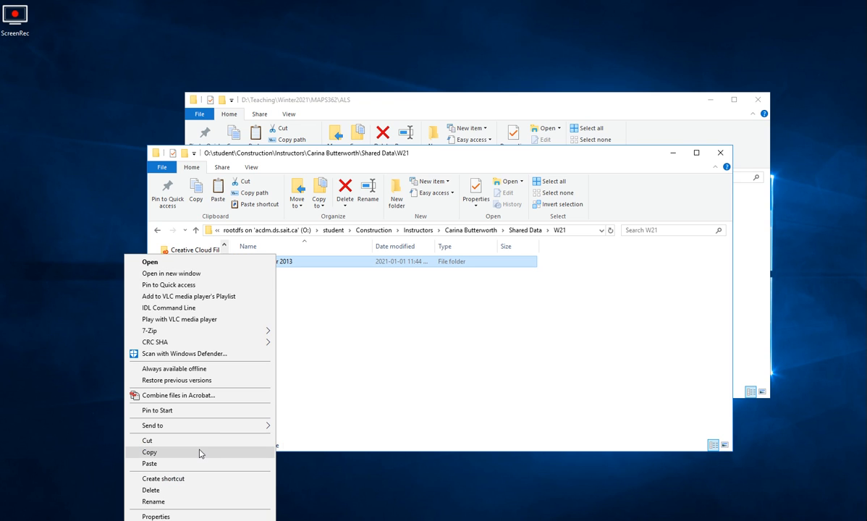
{"action": "left_click", "coordinate": [200, 453]}
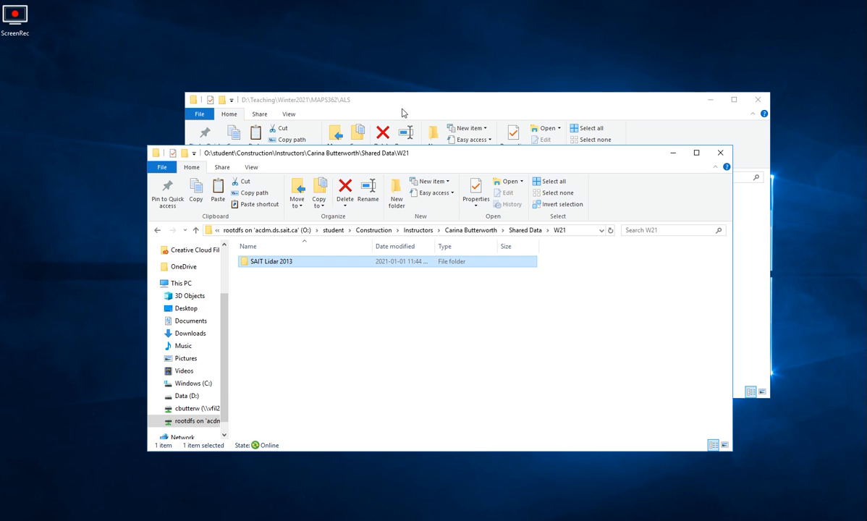
Step: Bring the D:\Teaching\Winter2021\MAPS362\ALS folder window forward and close the network W21 folder window
{"action": "left_click", "coordinate": [380, 102]}
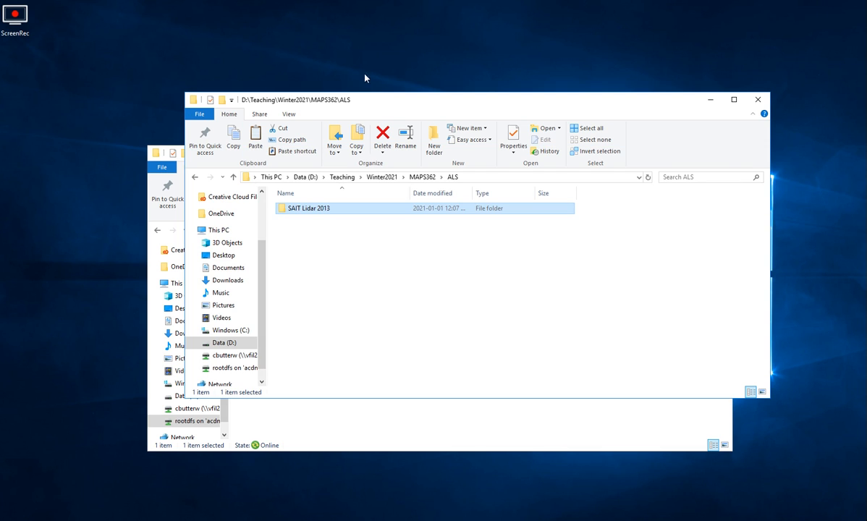
{"action": "right_click", "coordinate": [329, 248]}
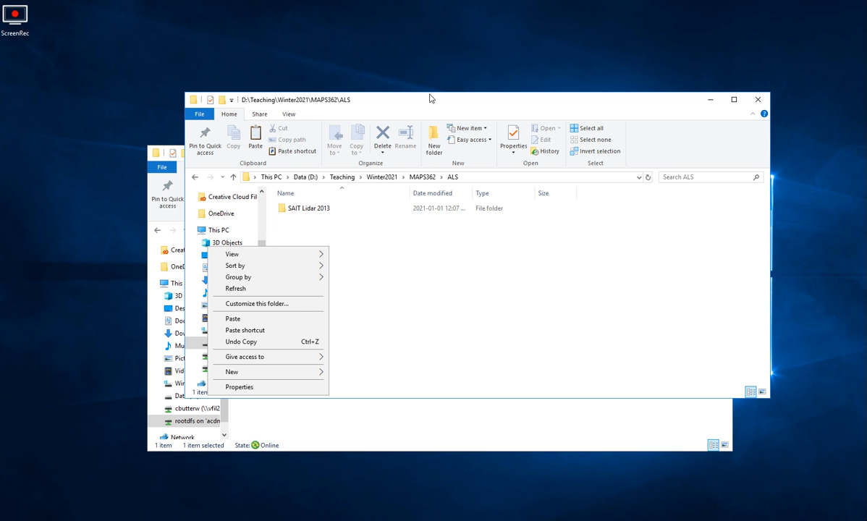
{"action": "left_click", "coordinate": [402, 86]}
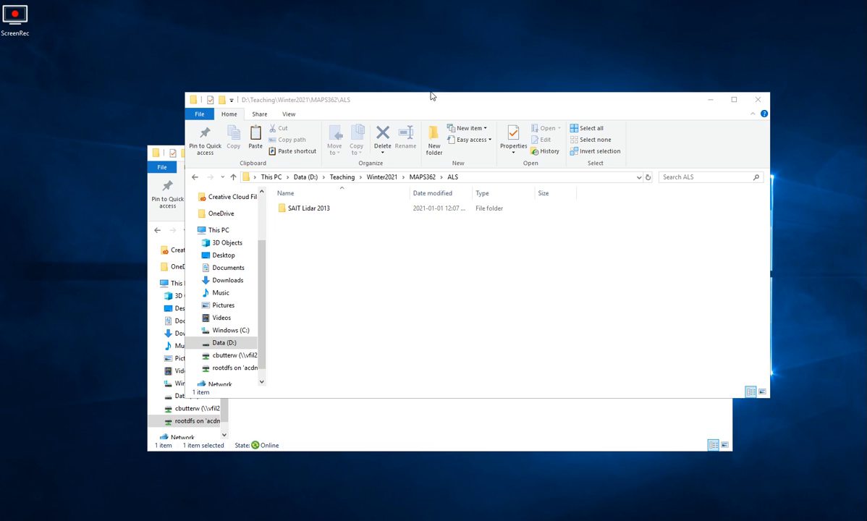
{"action": "left_click", "coordinate": [156, 302]}
{"action": "left_click", "coordinate": [717, 150]}
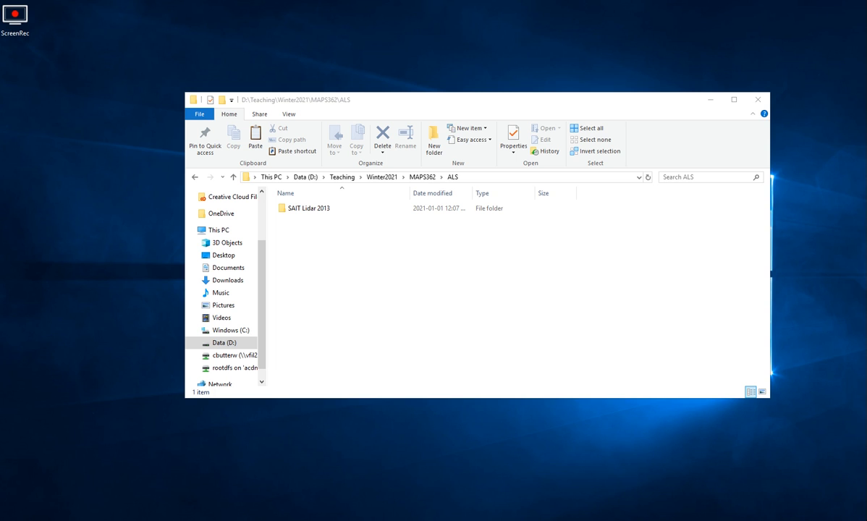
Step: Search the computer for "Arc" and launch ArcMap 10.7.1
{"action": "left_click", "coordinate": [32, 520]}
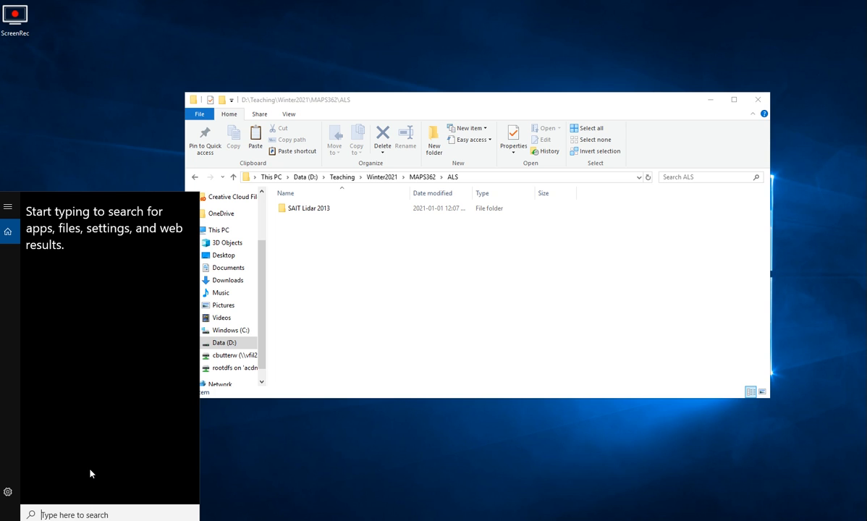
{"action": "type", "text": "Arc"}
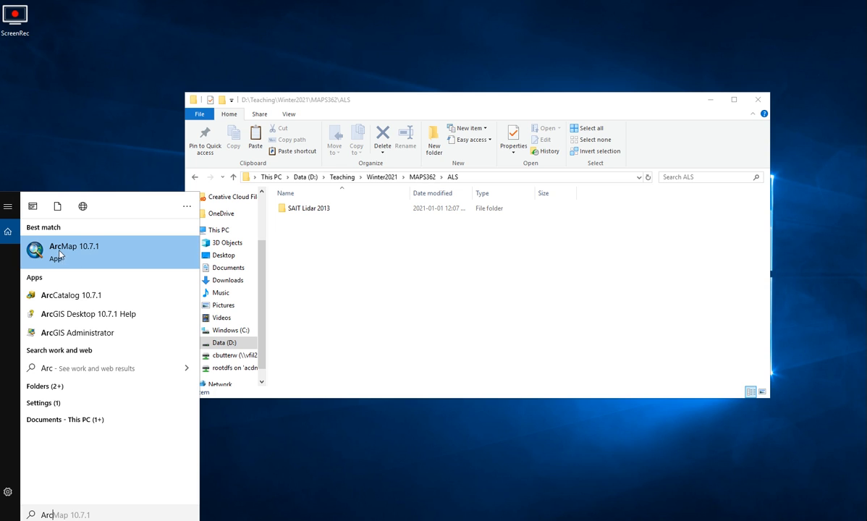
{"action": "left_click", "coordinate": [76, 252]}
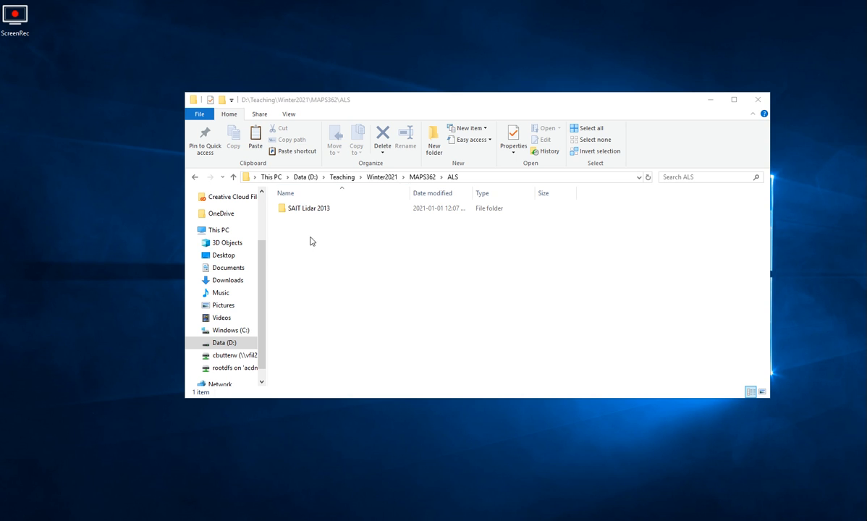
Step: Open SAIT ALS70 LIDAR Data Specifications.pdf from the local SAIT Lidar 2013 folder
{"action": "left_click", "coordinate": [317, 212]}
{"action": "double_click", "coordinate": [317, 210]}
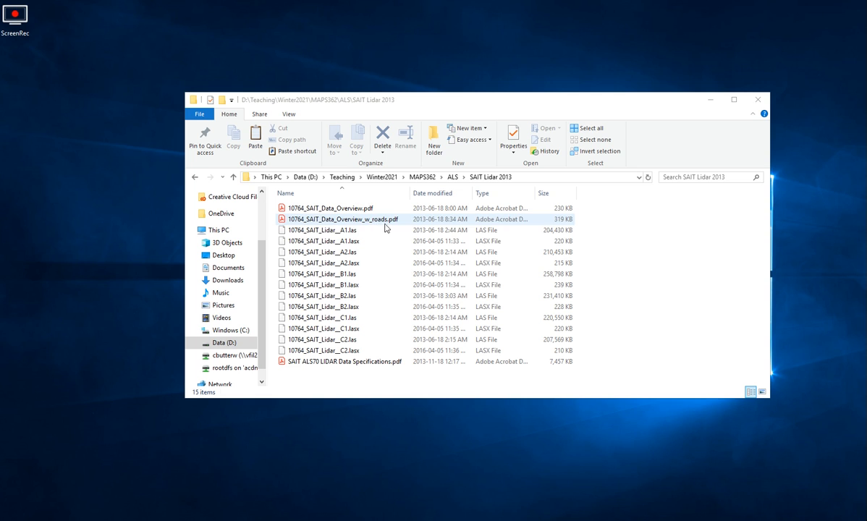
{"action": "double_click", "coordinate": [362, 363]}
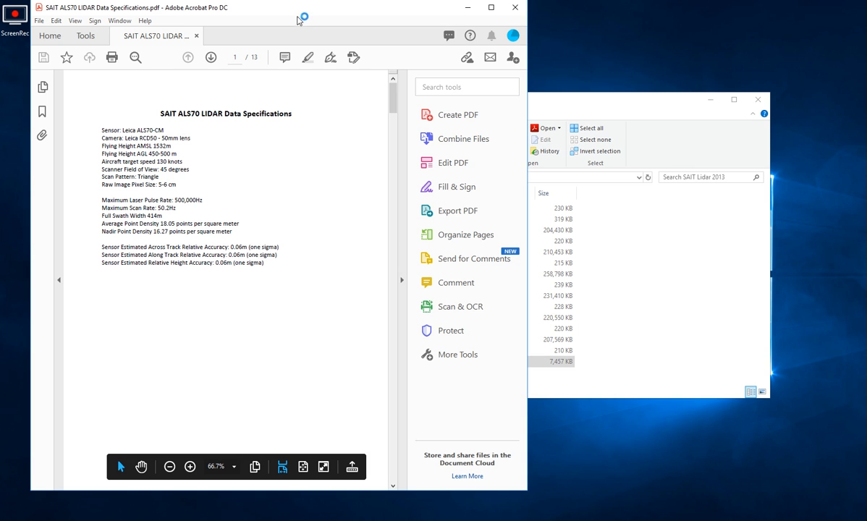
{"action": "left_click_drag", "start_coordinate": [304, 14], "coordinate": [382, 16]}
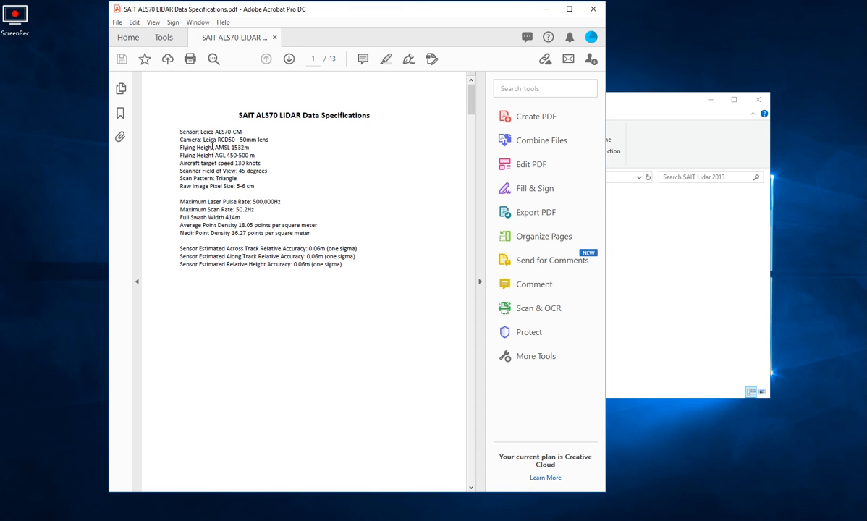
Step: Examine the camera, flying height and maximum laser pulse rate entries on the specification's first page
{"action": "left_click_drag", "start_coordinate": [231, 147], "coordinate": [210, 140]}
{"action": "left_click", "coordinate": [205, 147]}
{"action": "left_click_drag", "start_coordinate": [345, 12], "coordinate": [399, 15]}
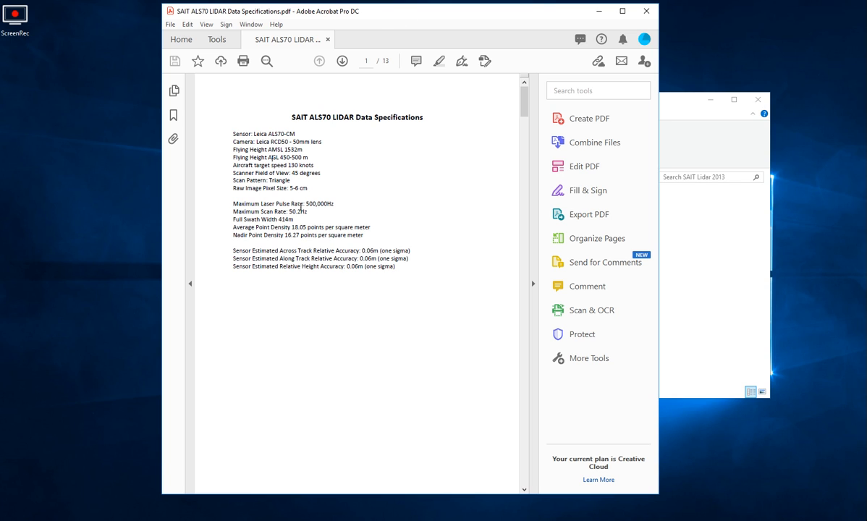
{"action": "left_click_drag", "start_coordinate": [305, 203], "coordinate": [333, 204]}
{"action": "left_click", "coordinate": [330, 205]}
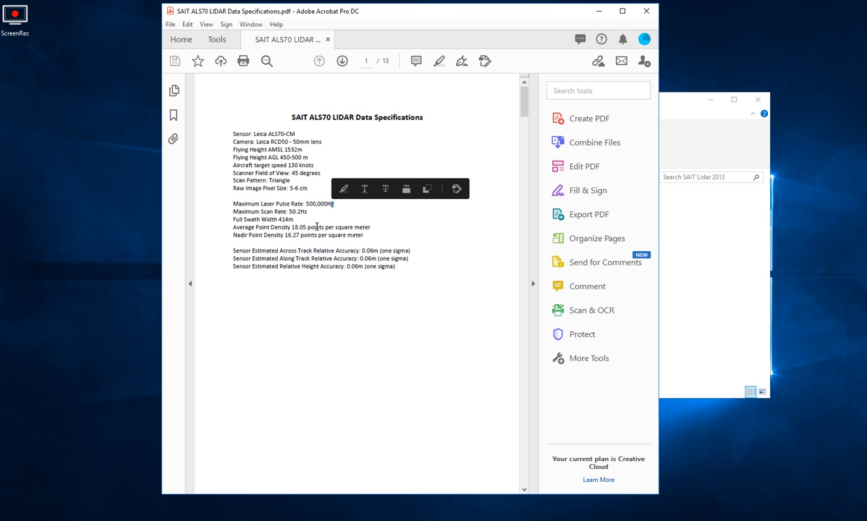
{"action": "left_click", "coordinate": [316, 225]}
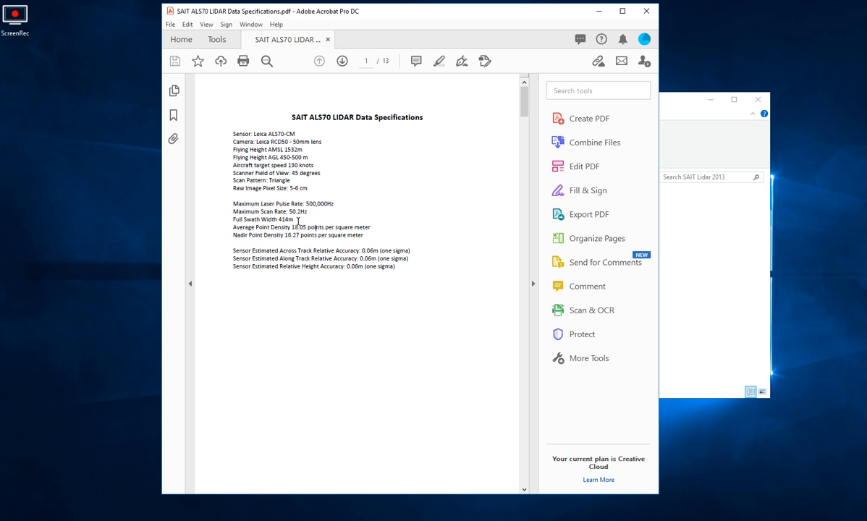
Step: Examine the average and nadir point densities and the sensor's estimated relative accuracies
{"action": "left_click_drag", "start_coordinate": [291, 227], "coordinate": [325, 227]}
{"action": "left_click", "coordinate": [362, 247]}
{"action": "left_click_drag", "start_coordinate": [285, 234], "coordinate": [340, 244]}
{"action": "left_click", "coordinate": [318, 242]}
{"action": "left_click_drag", "start_coordinate": [234, 252], "coordinate": [403, 272]}
{"action": "left_click", "coordinate": [287, 297]}
{"action": "mouse_move", "coordinate": [380, 260]}
{"action": "left_mouse_down"}
{"action": "mouse_move", "coordinate": [403, 270]}
{"action": "mouse_move", "coordinate": [335, 266]}
{"action": "mouse_move", "coordinate": [382, 259]}
{"action": "left_mouse_up"}
{"action": "left_click", "coordinate": [371, 266]}
{"action": "left_click", "coordinate": [380, 259]}
Step: Skim the Leica ALS70-CM product specification pages and close the PDF
{"action": "left_click_drag", "start_coordinate": [526, 105], "coordinate": [507, 331]}
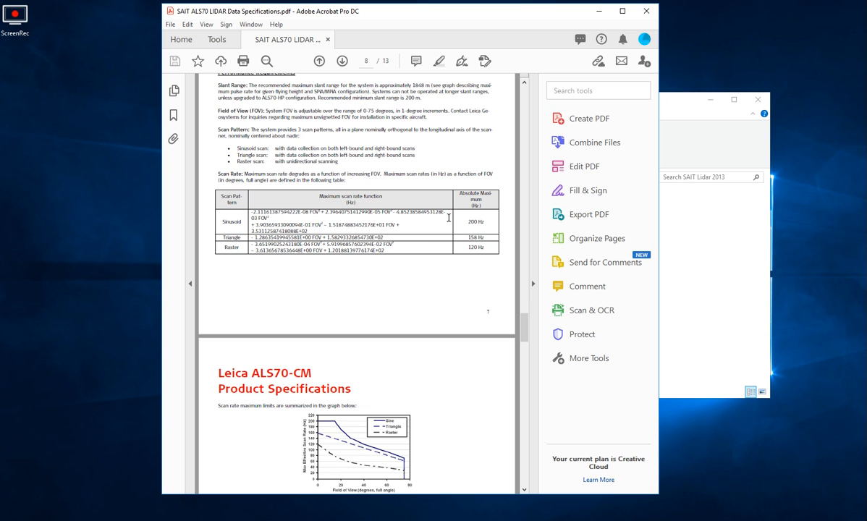
{"action": "scroll", "coordinate": [445, 175], "scroll_direction": "down", "scroll_amount": 4}
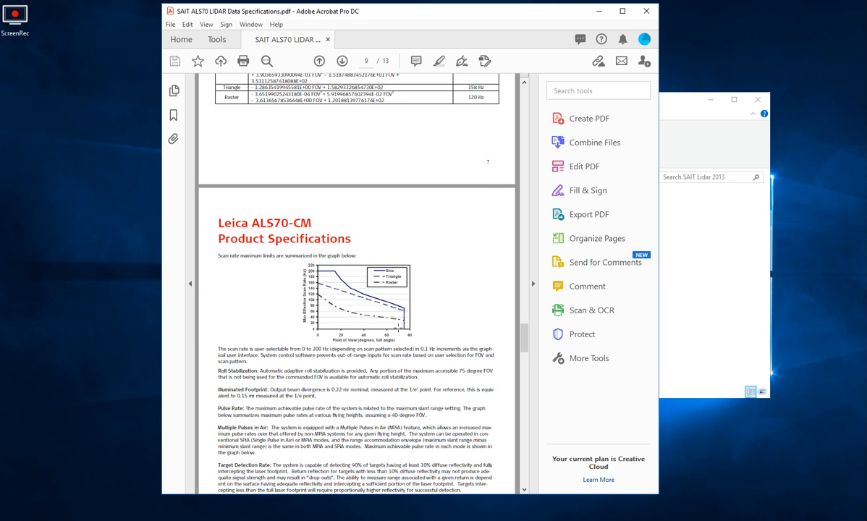
{"action": "scroll", "coordinate": [355, 340], "scroll_direction": "down", "scroll_amount": 3}
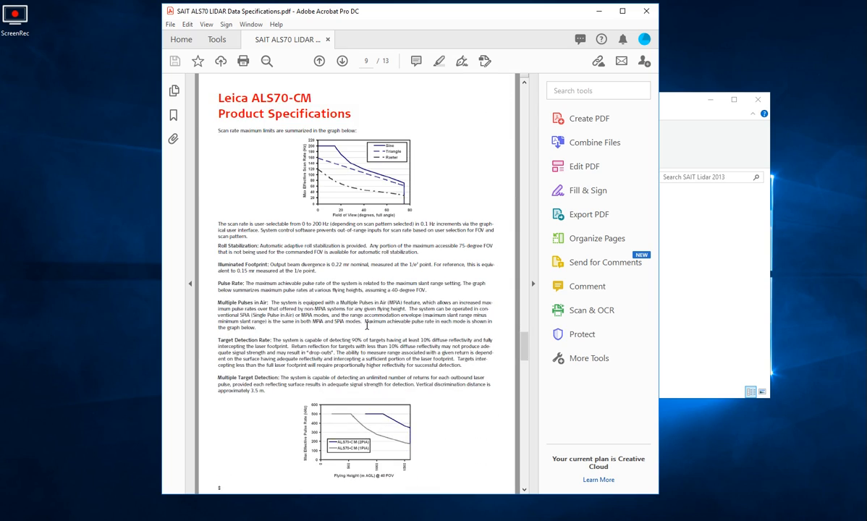
{"action": "scroll", "coordinate": [367, 326], "scroll_direction": "down", "scroll_amount": 20}
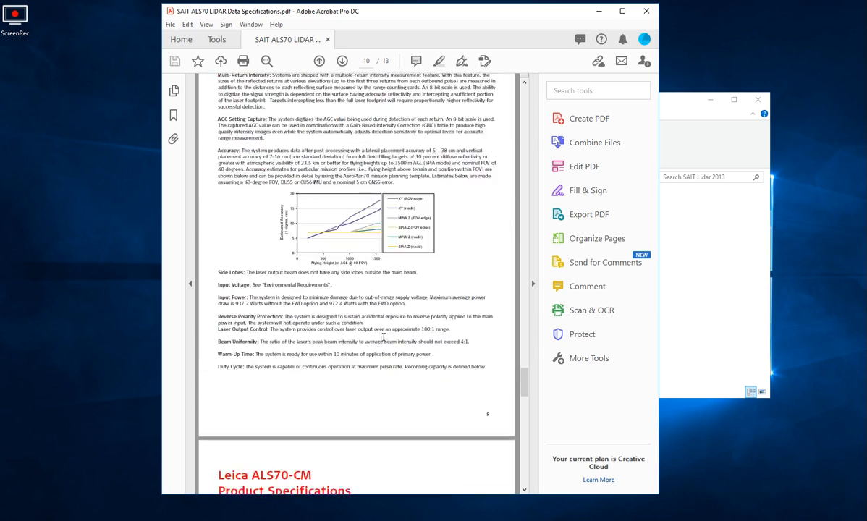
{"action": "scroll", "coordinate": [392, 346], "scroll_direction": "down", "scroll_amount": 10}
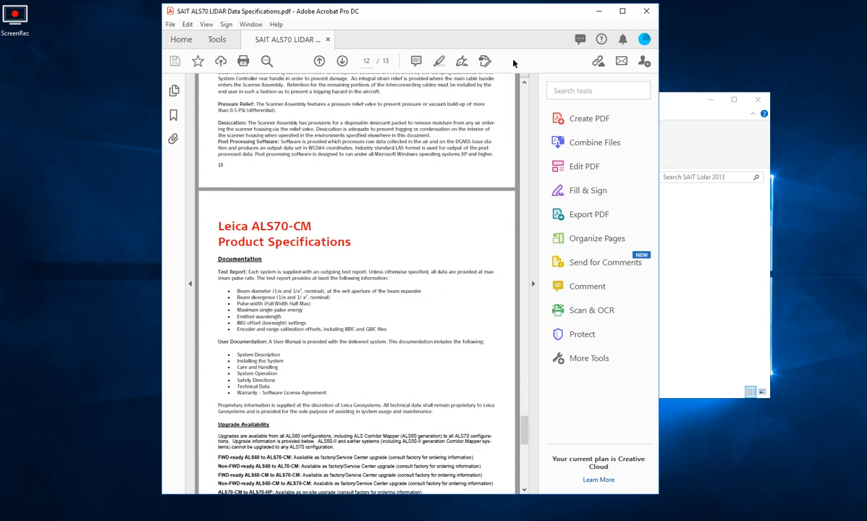
{"action": "left_click", "coordinate": [649, 12]}
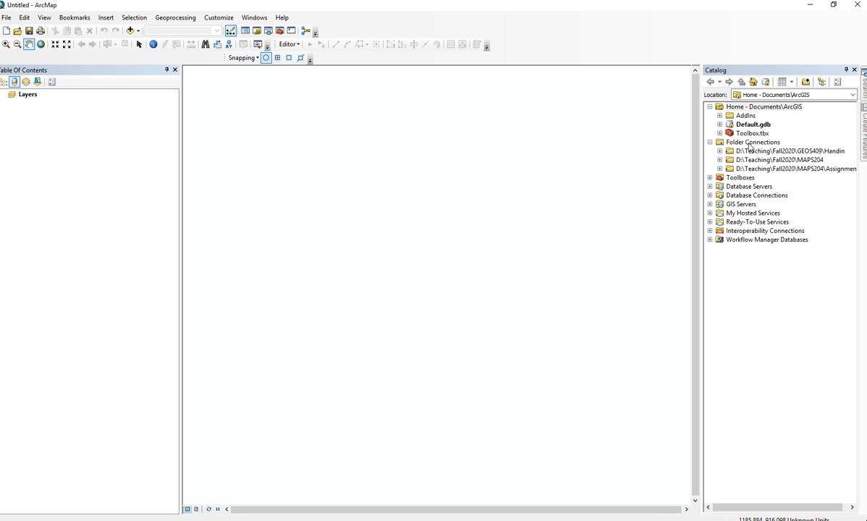
Step: Connect the Catalog to the folder D:\Teaching\Winter2021\MAPS362\ALS
{"action": "left_click", "coordinate": [805, 81]}
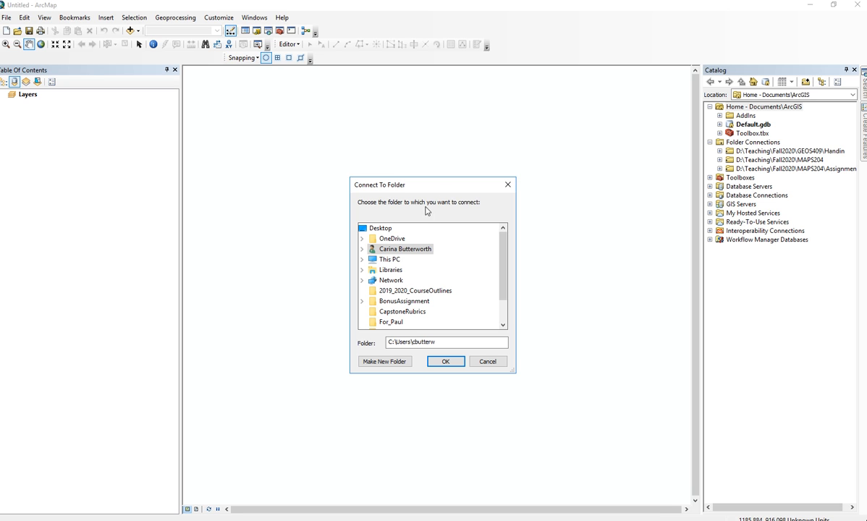
{"action": "double_click", "coordinate": [389, 259]}
{"action": "left_click_drag", "start_coordinate": [503, 248], "coordinate": [498, 268]}
{"action": "double_click", "coordinate": [398, 290]}
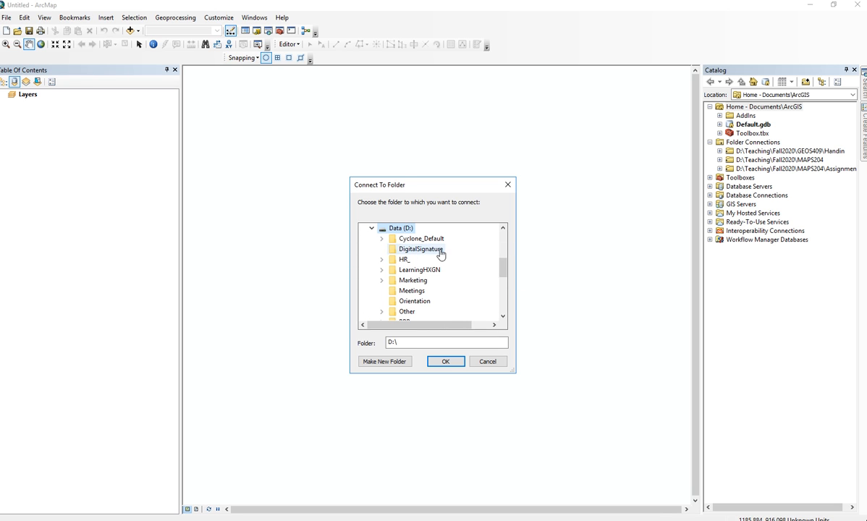
{"action": "left_click_drag", "start_coordinate": [506, 267], "coordinate": [503, 277]}
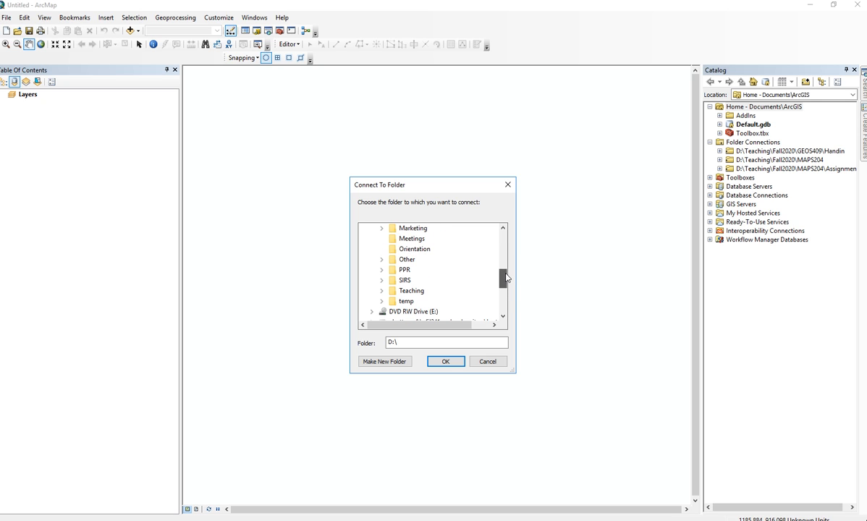
{"action": "double_click", "coordinate": [404, 289]}
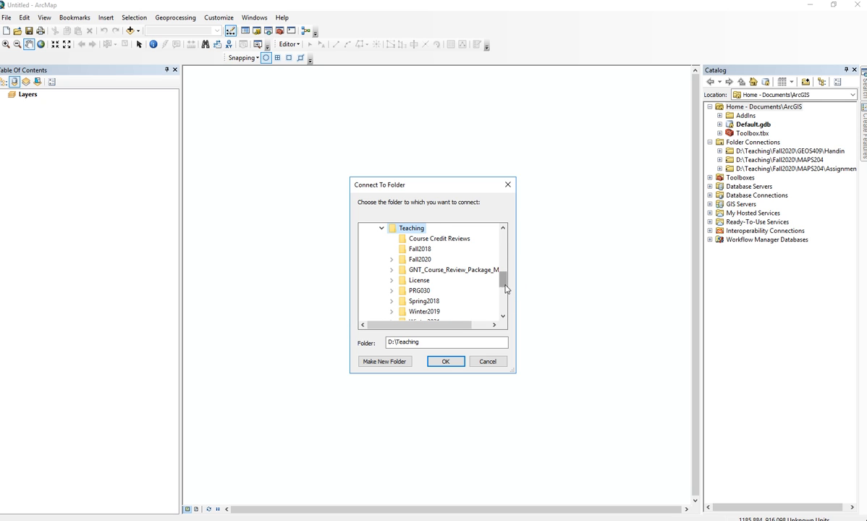
{"action": "scroll", "coordinate": [474, 264], "scroll_direction": "down", "scroll_amount": 1}
{"action": "double_click", "coordinate": [431, 301]}
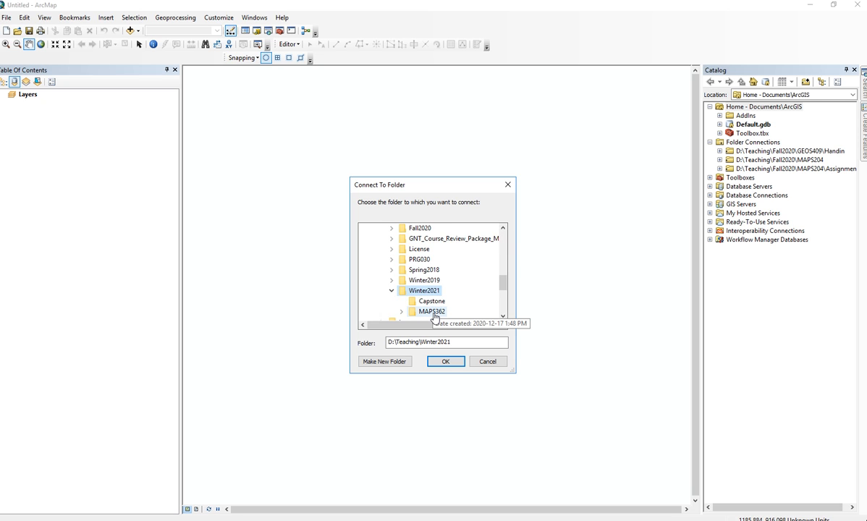
{"action": "double_click", "coordinate": [433, 312]}
{"action": "double_click", "coordinate": [433, 291]}
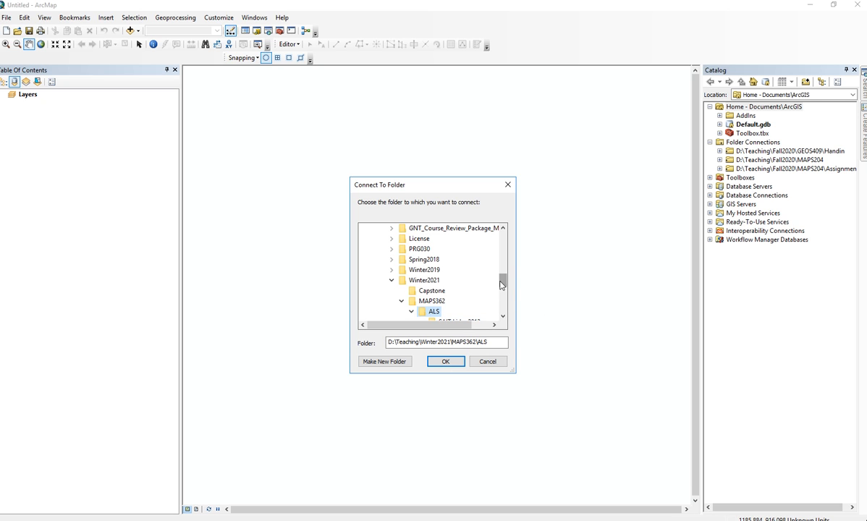
{"action": "scroll", "coordinate": [505, 284], "scroll_direction": "down", "scroll_amount": 2}
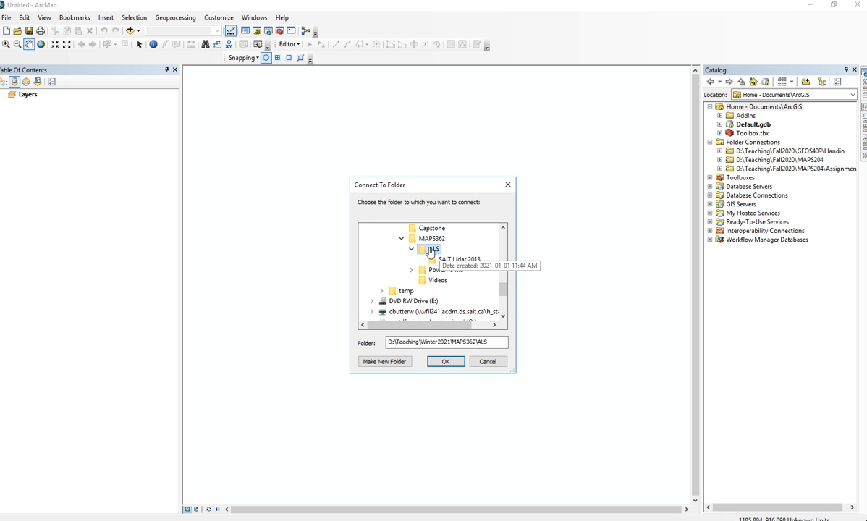
{"action": "left_click", "coordinate": [445, 361]}
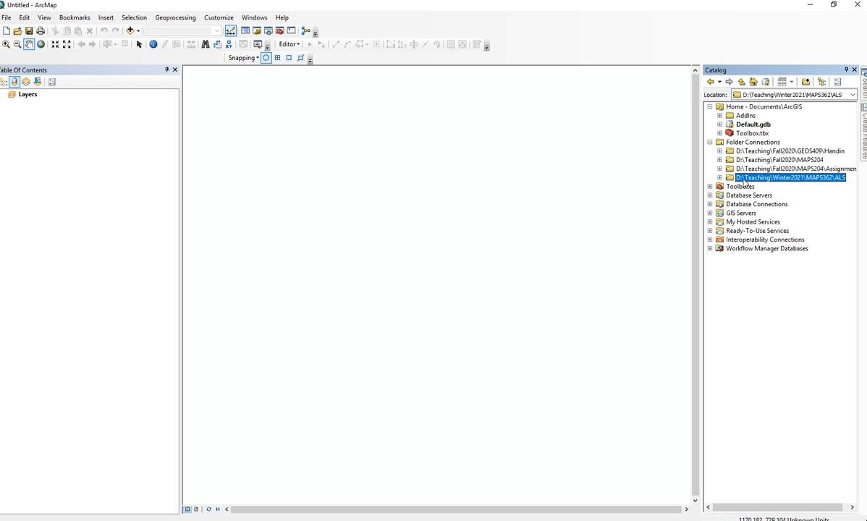
Step: Expand the new ALS folder connection and open the properties of 10764_SAIT_Lidar__A1.las in SAIT Lidar 2013
{"action": "left_click", "coordinate": [719, 177]}
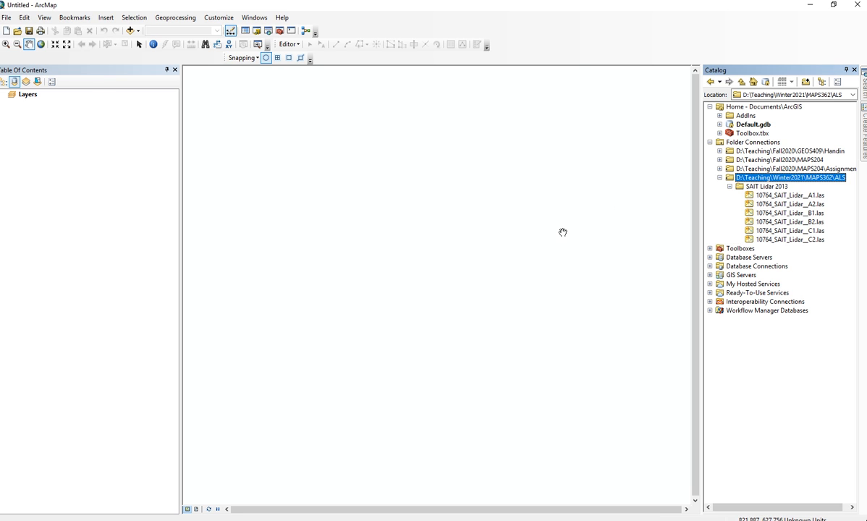
{"action": "left_click", "coordinate": [775, 196]}
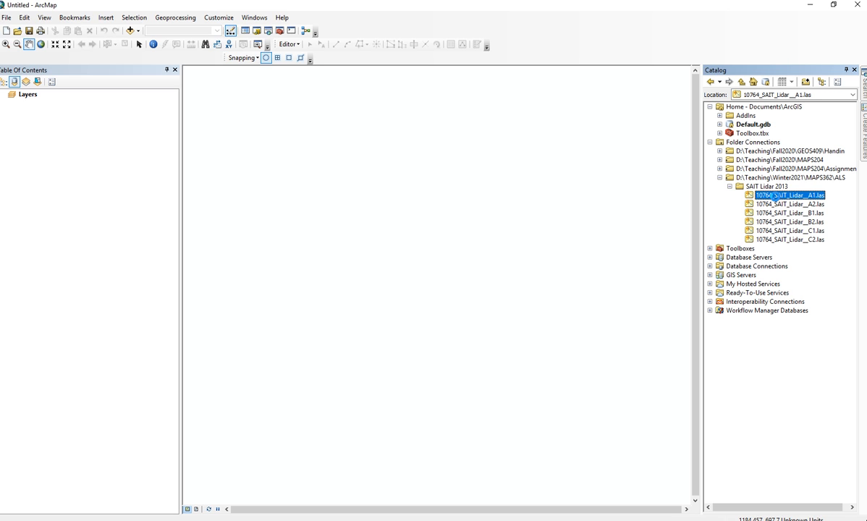
{"action": "right_click", "coordinate": [776, 198]}
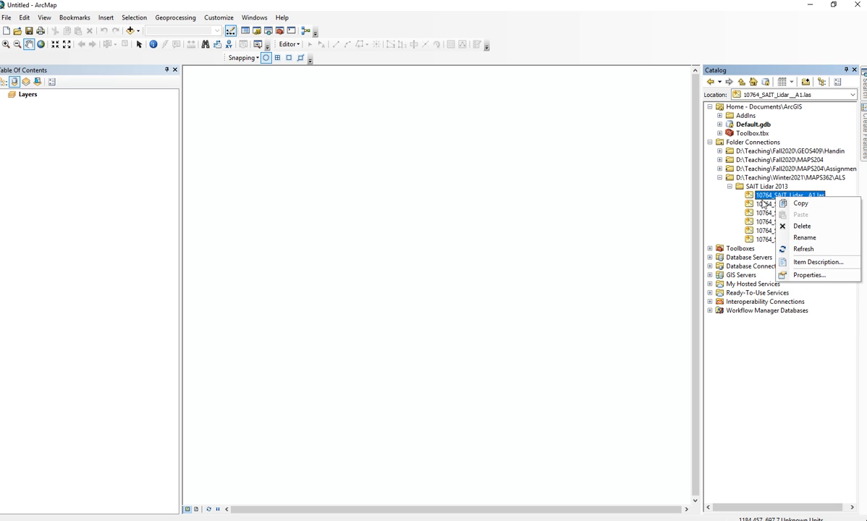
{"action": "left_click", "coordinate": [758, 197]}
{"action": "left_click", "coordinate": [759, 213]}
{"action": "double_click", "coordinate": [760, 196]}
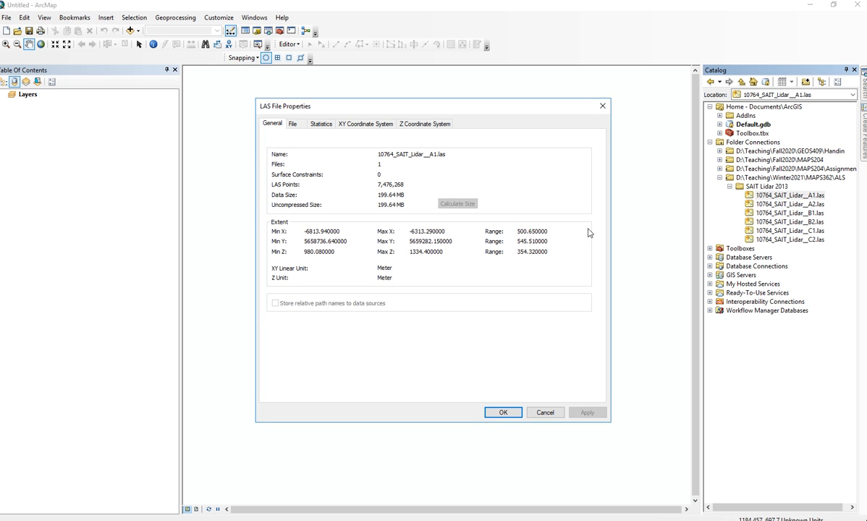
Step: Examine the A1 file's point spacing, elevation range, return statistics and classification codes, and close its properties without changes
{"action": "left_click", "coordinate": [292, 124]}
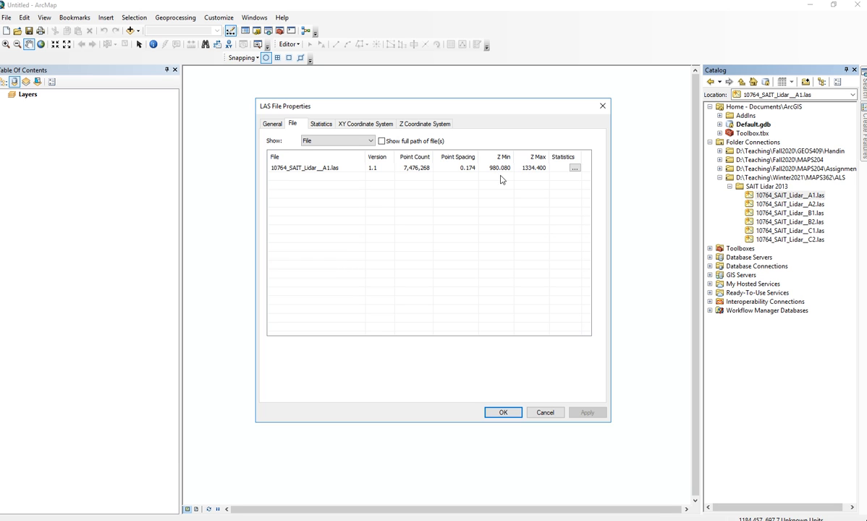
{"action": "left_click", "coordinate": [318, 123]}
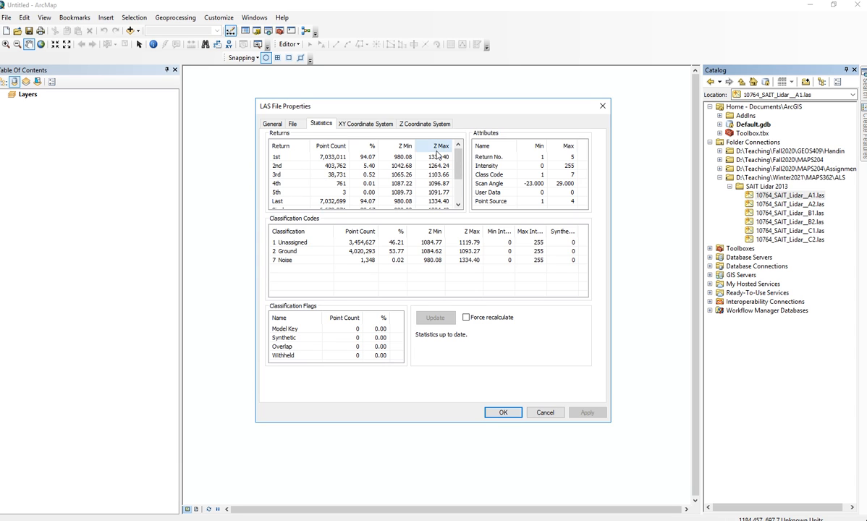
{"action": "left_click_drag", "start_coordinate": [458, 161], "coordinate": [459, 184]}
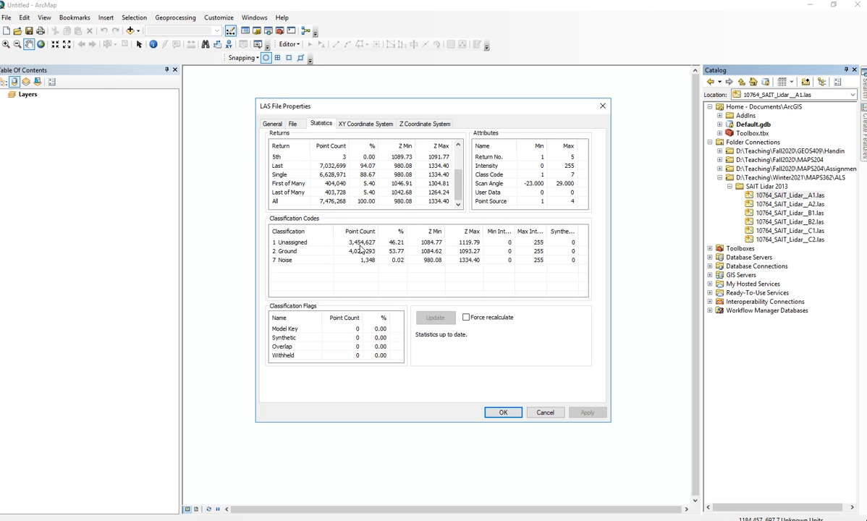
{"action": "left_click", "coordinate": [544, 413]}
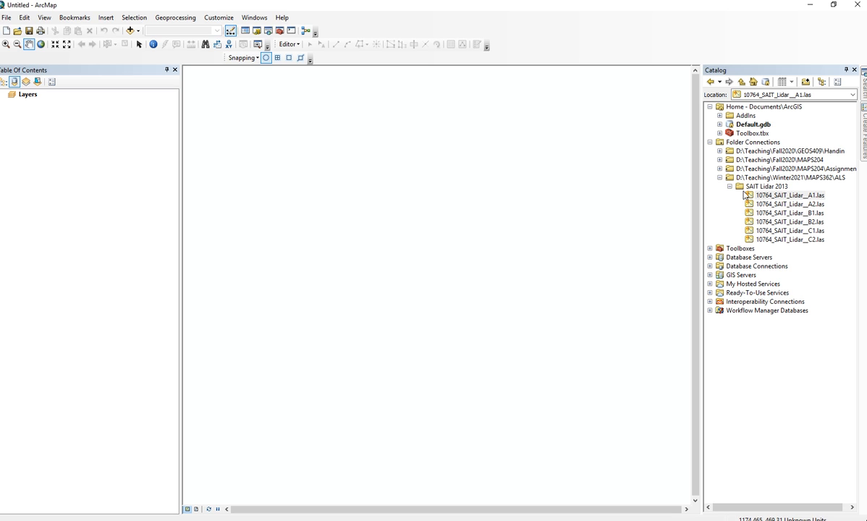
Step: Collapse the SAIT Lidar 2013 folder and create a LAS dataset in the ALS folder, keeping its default name
{"action": "double_click", "coordinate": [760, 185]}
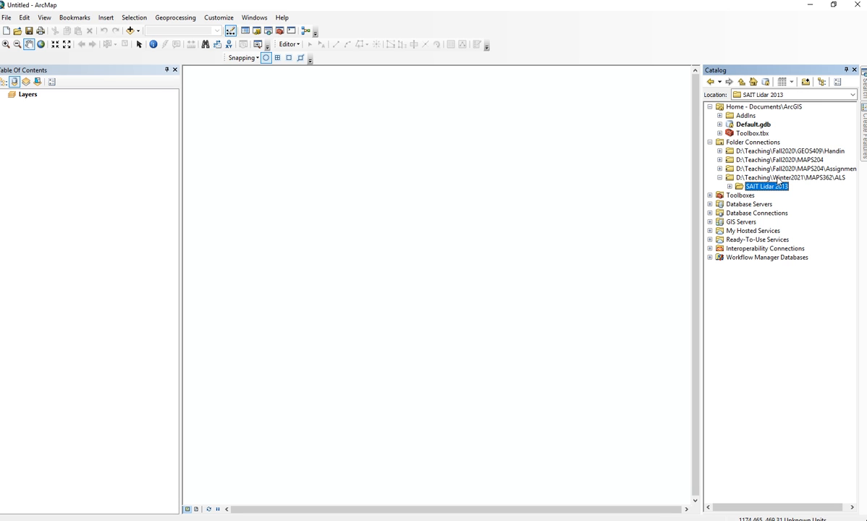
{"action": "right_click", "coordinate": [766, 178]}
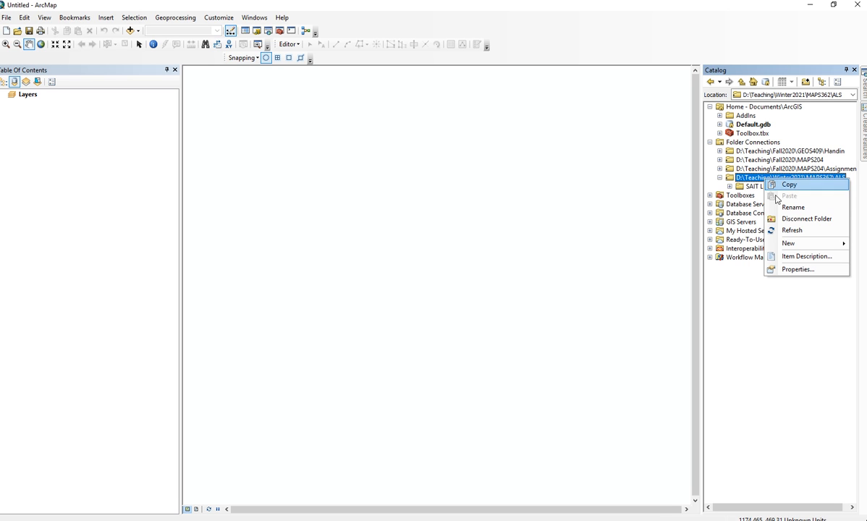
{"action": "mouse_move", "coordinate": [795, 246]}
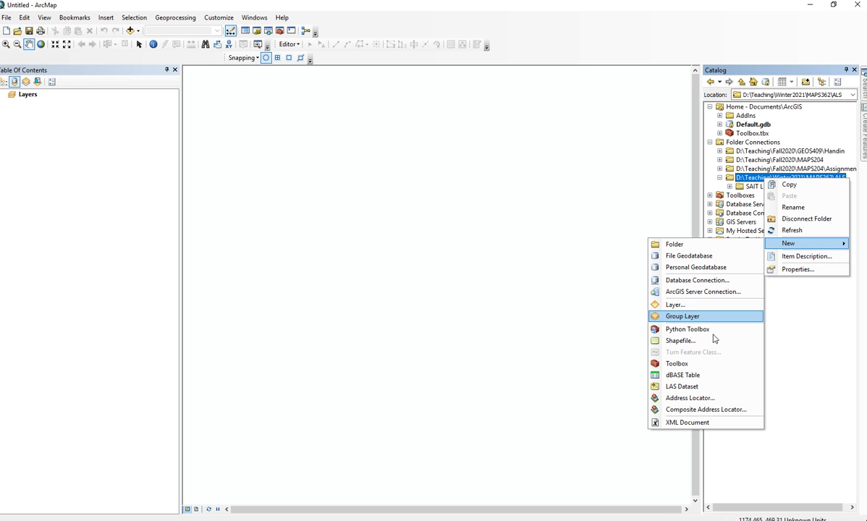
{"action": "left_click", "coordinate": [688, 388]}
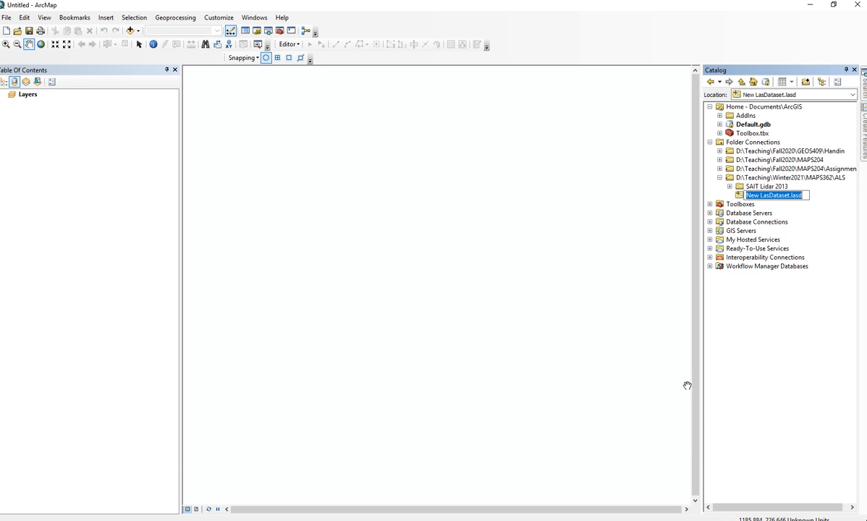
{"action": "double_click", "coordinate": [699, 12]}
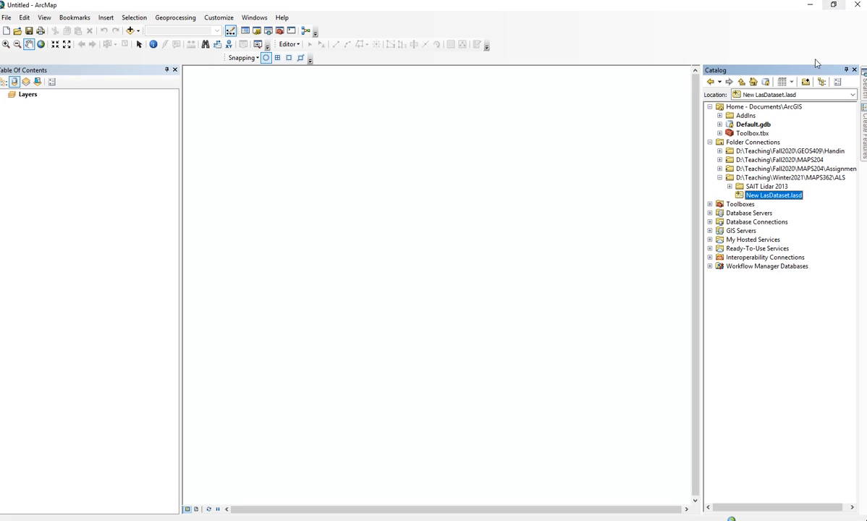
{"action": "double_click", "coordinate": [799, 5]}
Step: Add all six LAS files, A1 through C2, from the SAIT Lidar 2013 folder to the new LAS dataset through its properties
{"action": "right_click", "coordinate": [776, 196]}
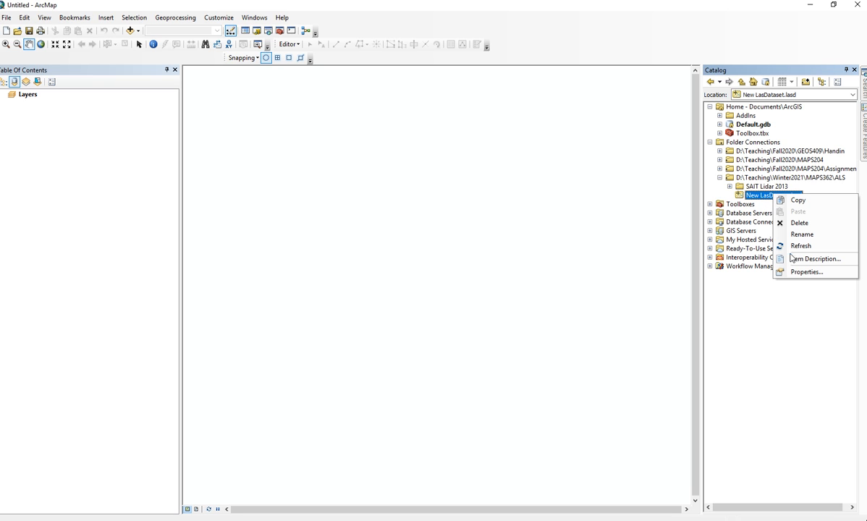
{"action": "left_click", "coordinate": [799, 273]}
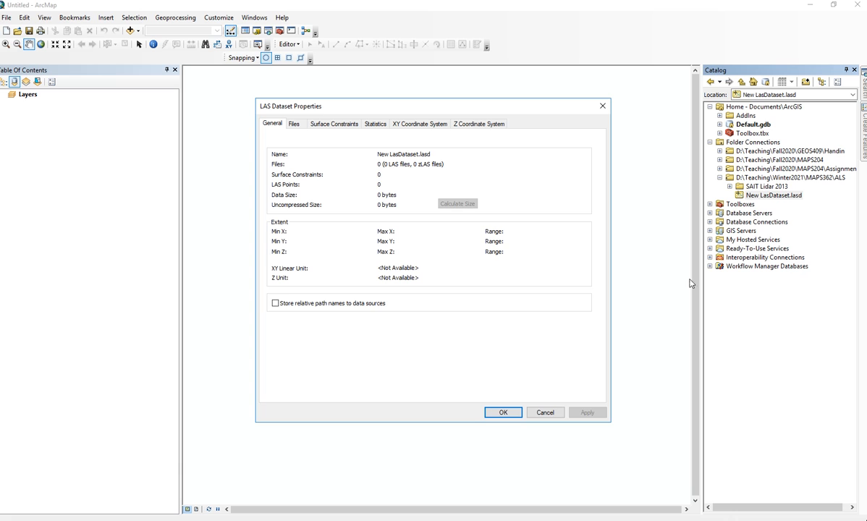
{"action": "left_click", "coordinate": [295, 125]}
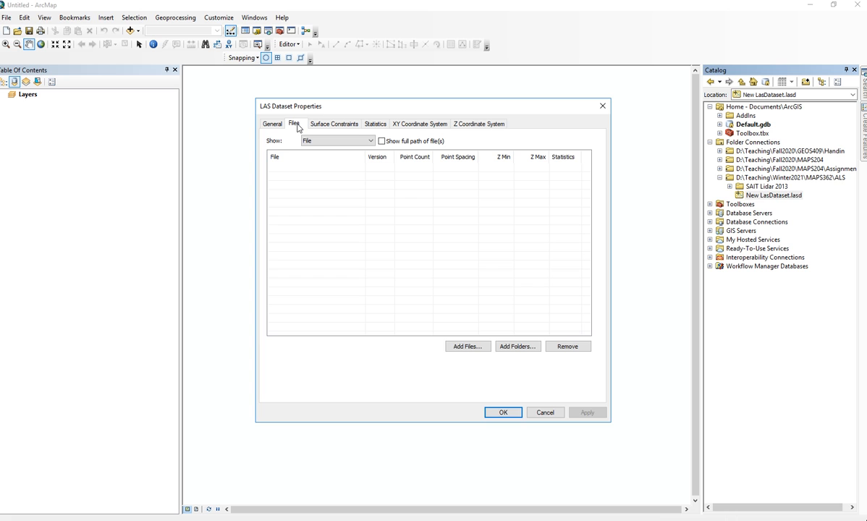
{"action": "left_click", "coordinate": [463, 347]}
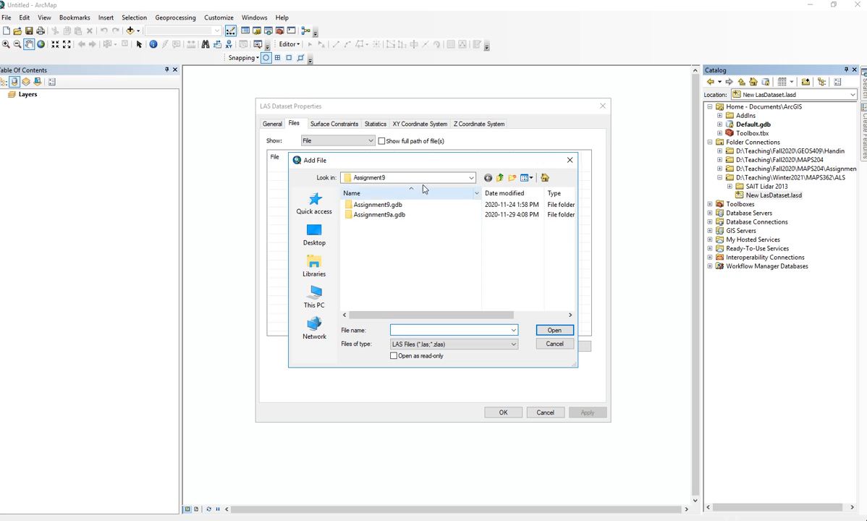
{"action": "left_click", "coordinate": [467, 177]}
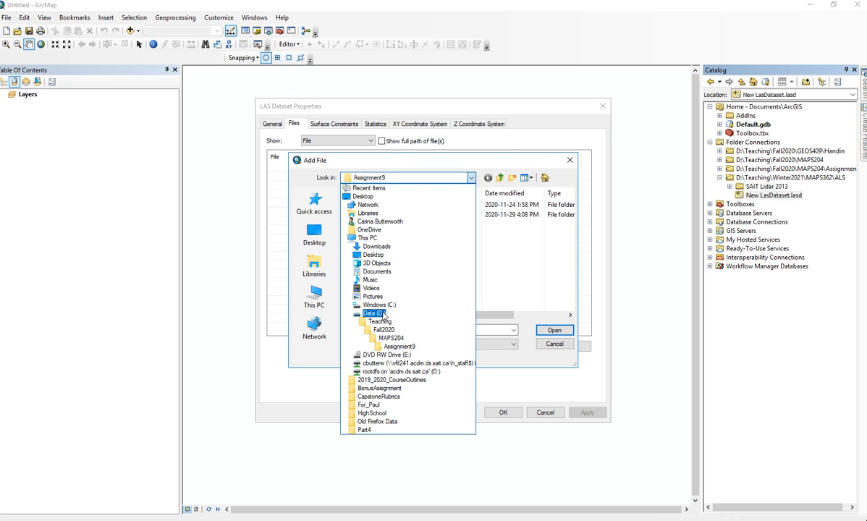
{"action": "left_click", "coordinate": [380, 321]}
{"action": "double_click", "coordinate": [362, 267]}
{"action": "double_click", "coordinate": [369, 215]}
{"action": "double_click", "coordinate": [356, 204]}
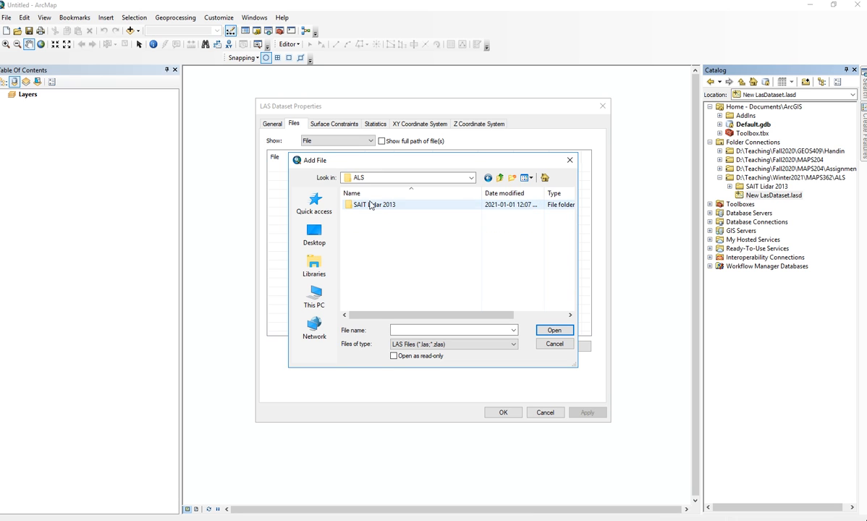
{"action": "double_click", "coordinate": [368, 204]}
{"action": "left_click", "coordinate": [373, 206]}
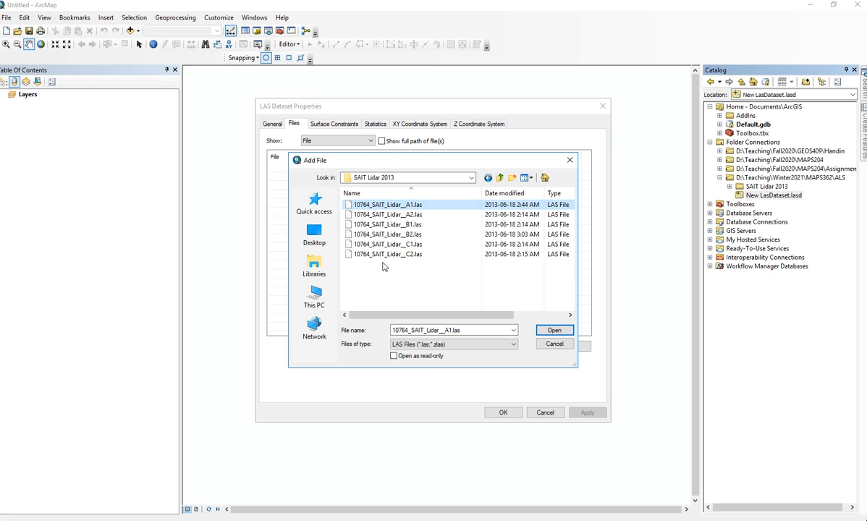
{"action": "left_click", "coordinate": [361, 254], "text": "shift"}
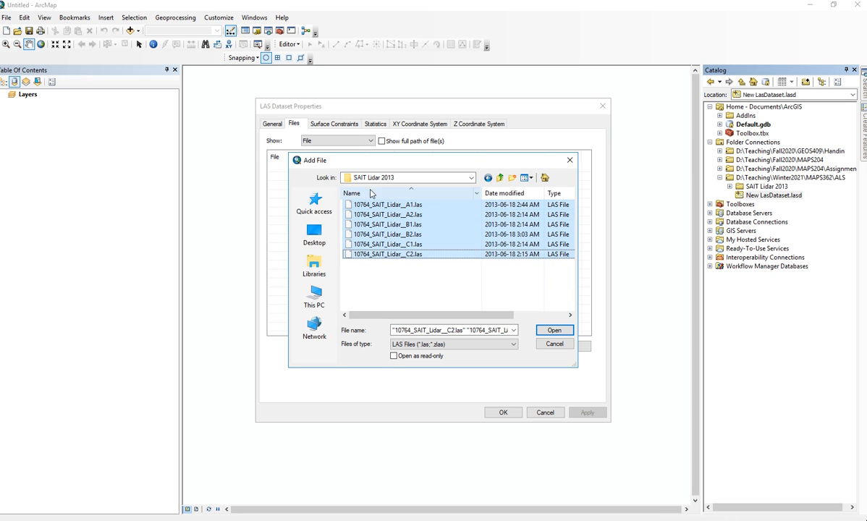
{"action": "left_click", "coordinate": [555, 331]}
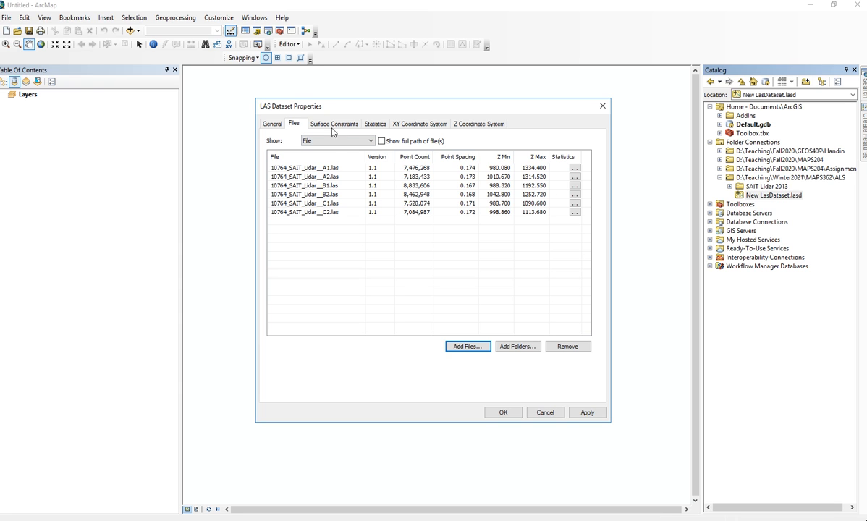
Step: Examine the combined return, attribute and classification statistics of the LAS dataset
{"action": "left_click", "coordinate": [376, 125]}
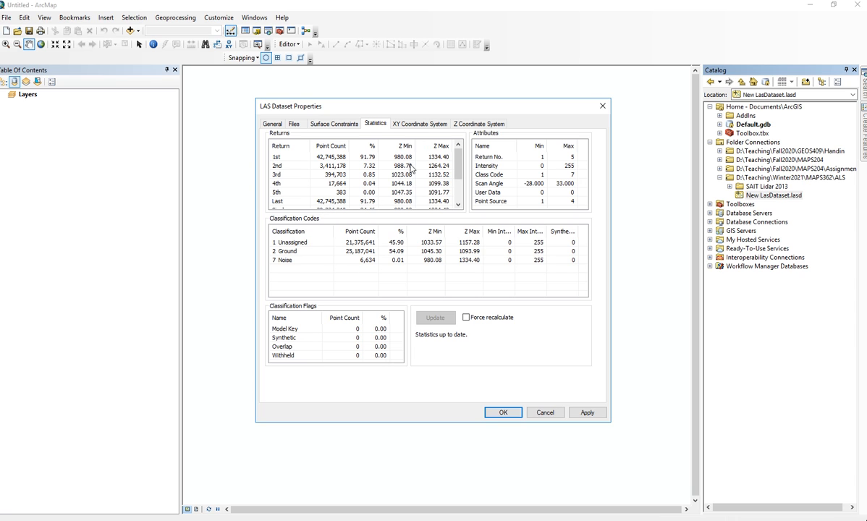
{"action": "left_click_drag", "start_coordinate": [457, 163], "coordinate": [404, 211]}
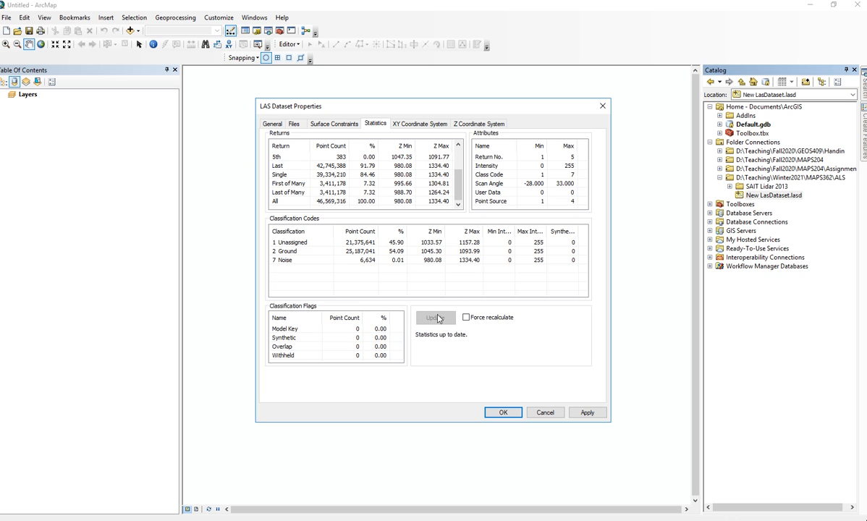
Step: Review the LAS dataset's horizontal coordinate system, locating NAD 1983 3TM 114 in the list, and check its vertical coordinate system
{"action": "left_click", "coordinate": [409, 123]}
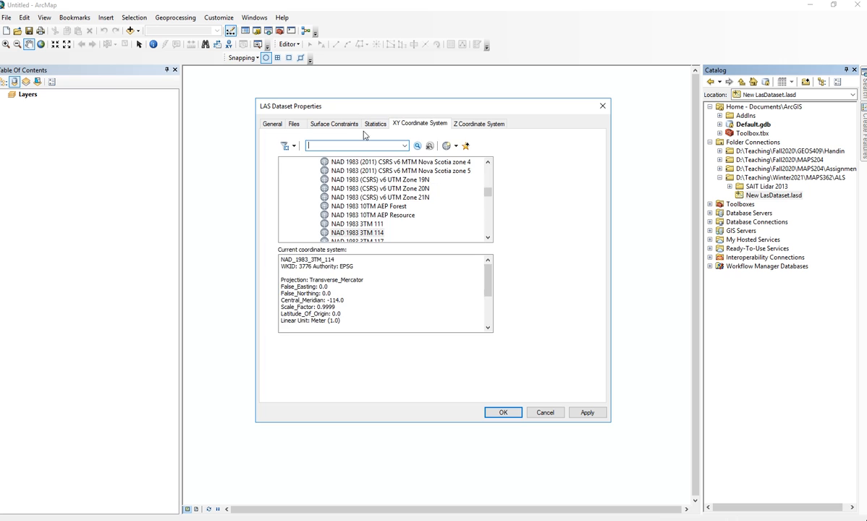
{"action": "left_click", "coordinate": [338, 125]}
{"action": "left_click", "coordinate": [416, 124]}
{"action": "left_click", "coordinate": [356, 234]}
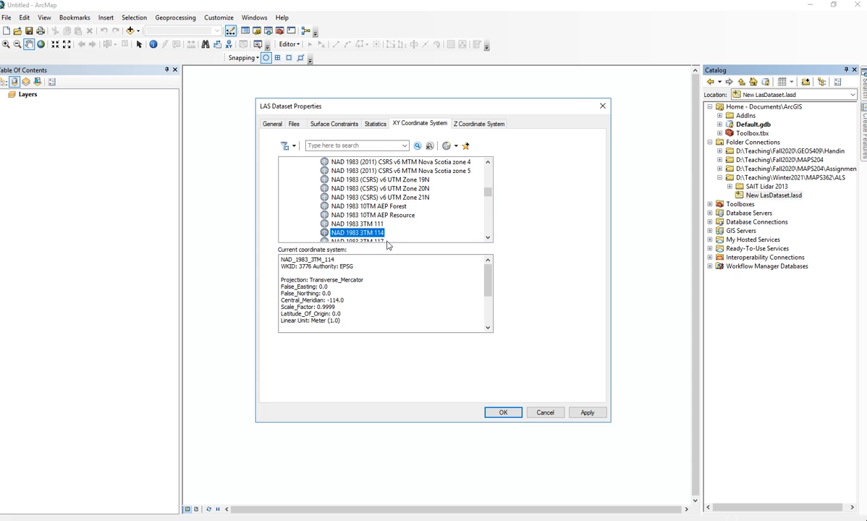
{"action": "mouse_move", "coordinate": [489, 193]}
{"action": "left_mouse_down"}
{"action": "mouse_move", "coordinate": [489, 168]}
{"action": "mouse_move", "coordinate": [495, 197]}
{"action": "left_mouse_up"}
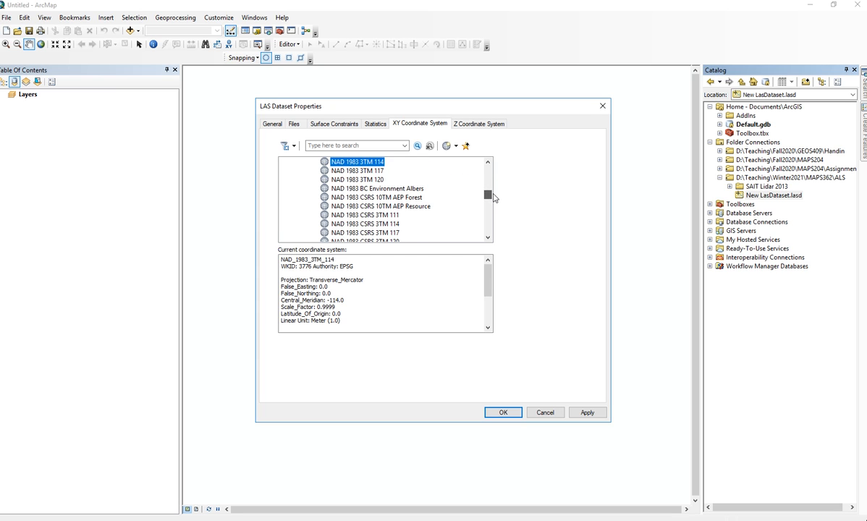
{"action": "left_click", "coordinate": [479, 124]}
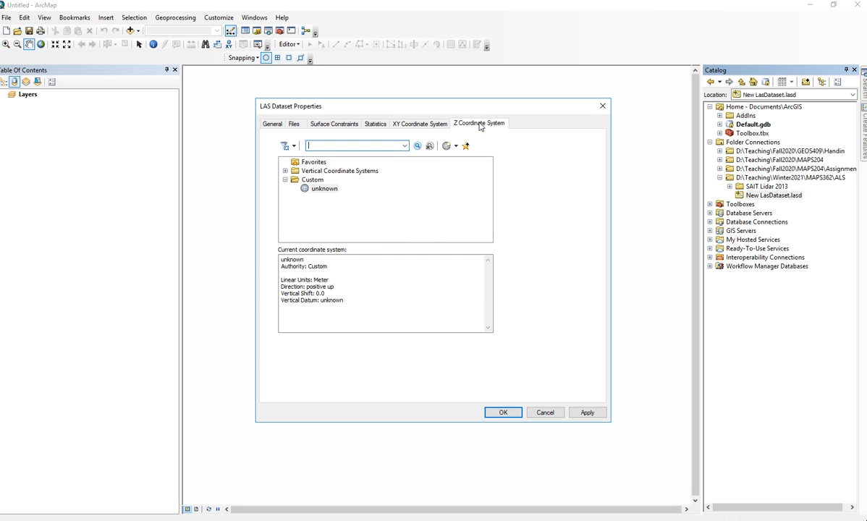
{"action": "left_click", "coordinate": [423, 128]}
Step: Review the LAS dataset's statistics, surface constraints and file list, and apply the pending property changes
{"action": "left_click", "coordinate": [375, 124]}
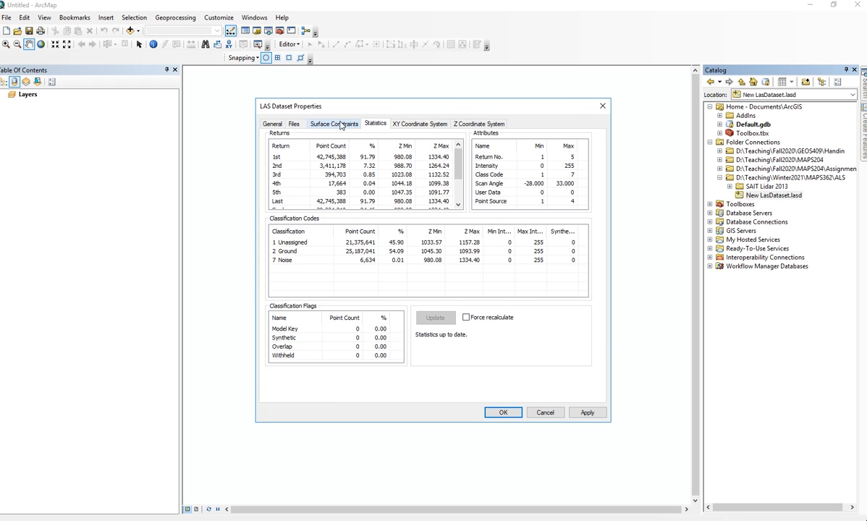
{"action": "left_click", "coordinate": [331, 124]}
{"action": "left_click", "coordinate": [295, 127]}
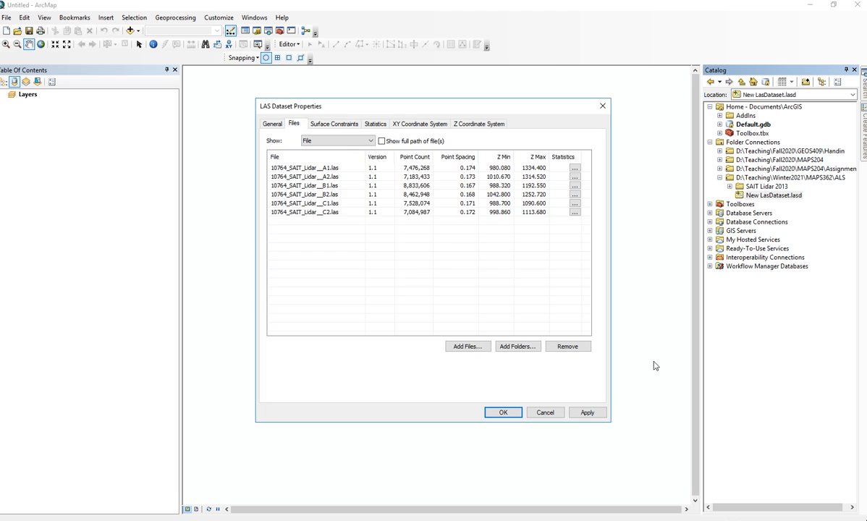
{"action": "left_click", "coordinate": [600, 414]}
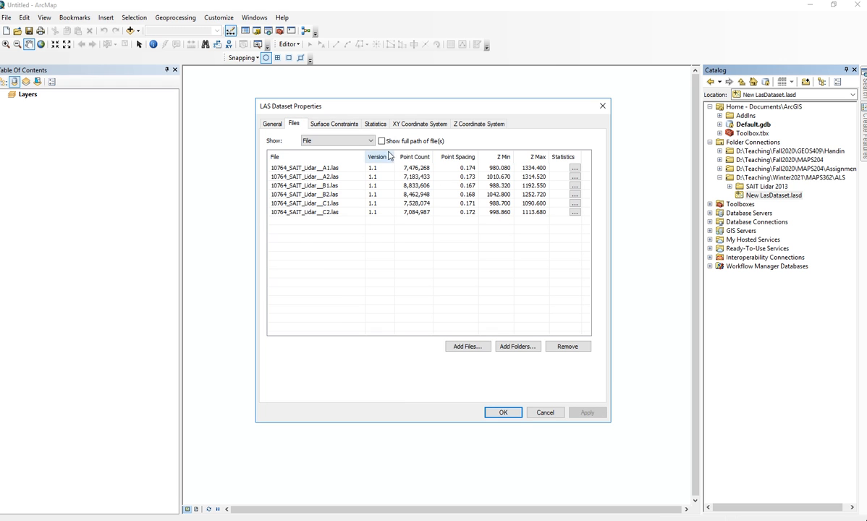
Step: Store relative path names to the data sources for the LAS dataset, apply the change and close its properties
{"action": "left_click", "coordinate": [374, 125]}
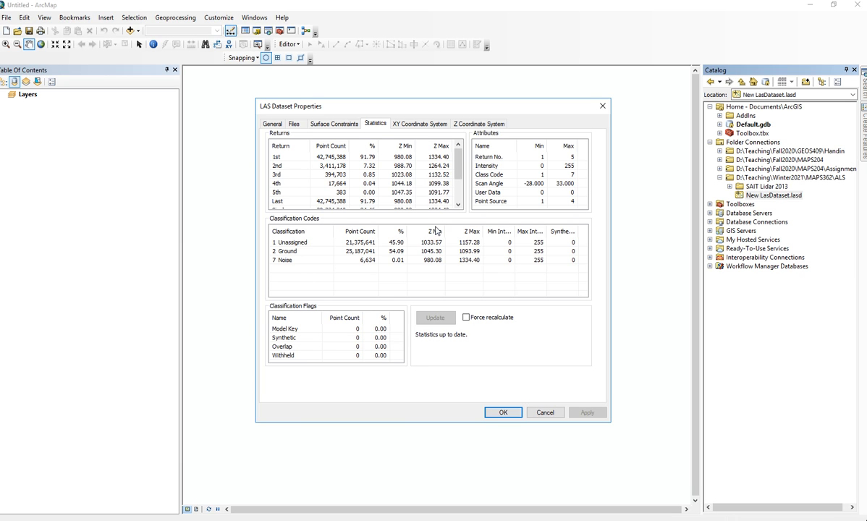
{"action": "left_click", "coordinate": [269, 123]}
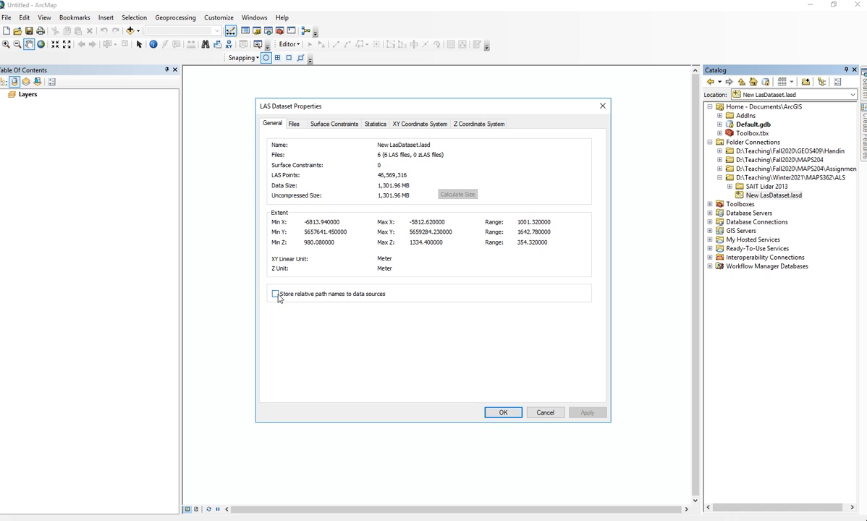
{"action": "left_click", "coordinate": [275, 295]}
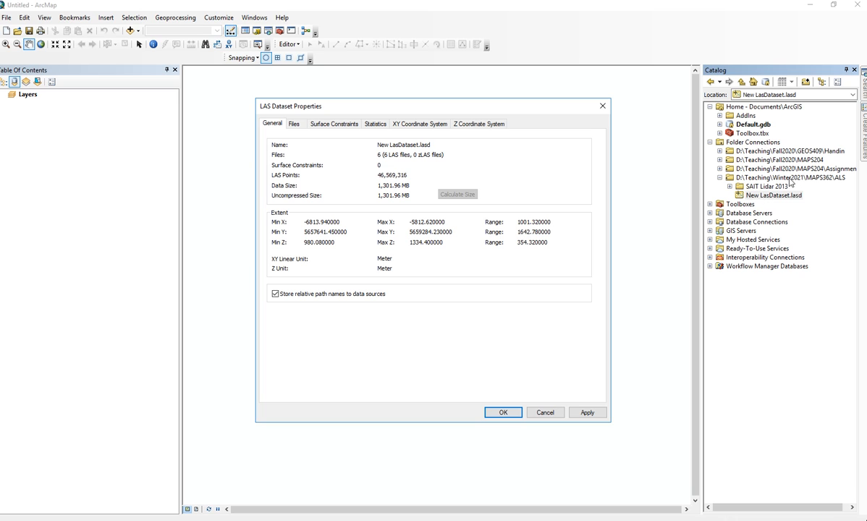
{"action": "left_click", "coordinate": [586, 412]}
{"action": "left_click", "coordinate": [503, 413]}
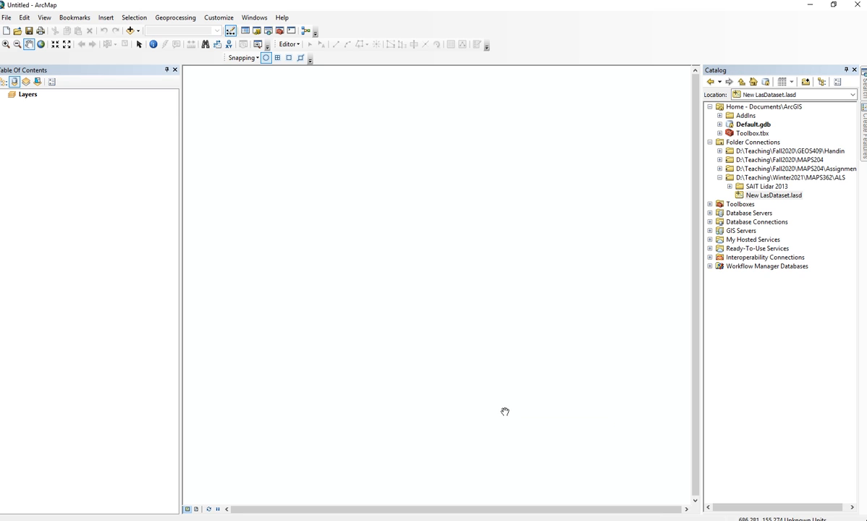
Step: Rename the new LAS dataset in the ALS folder as ALS_Project.lasd
{"action": "right_click", "coordinate": [774, 197]}
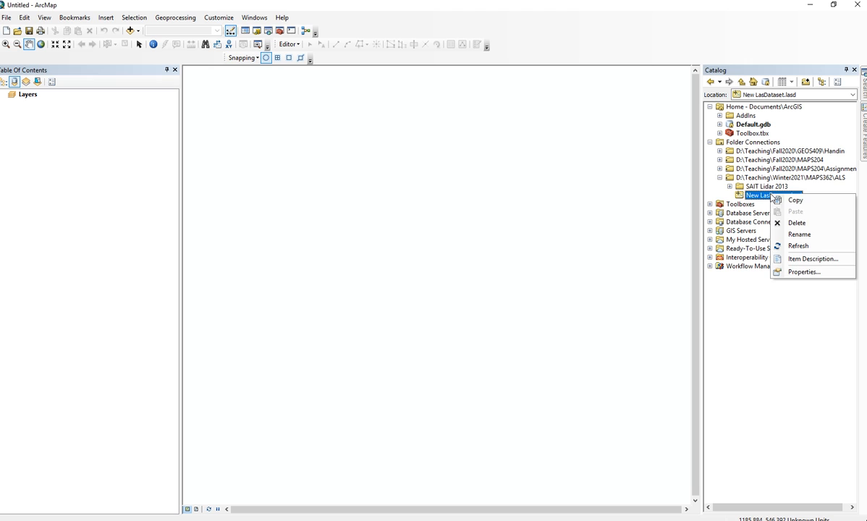
{"action": "left_click", "coordinate": [807, 234]}
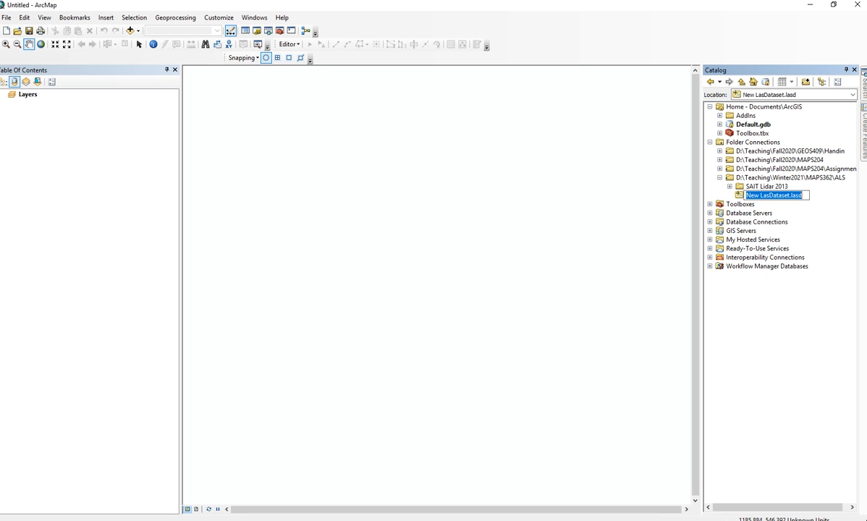
{"action": "left_click", "coordinate": [788, 194]}
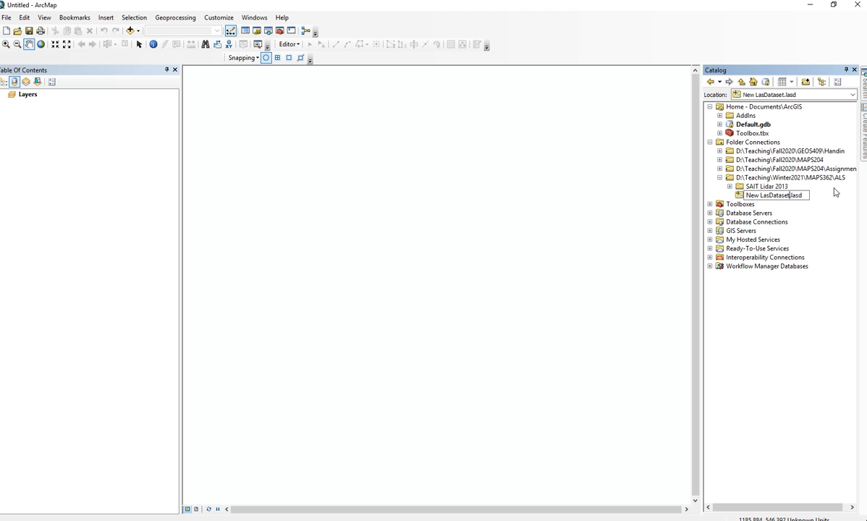
{"action": "key", "text": "BackSpace"}
{"action": "key", "text": "BackSpace"}
{"action": "key", "text": "BackSpace"}
{"action": "key", "text": "BackSpace"}
{"action": "key", "text": "BackSpace"}
{"action": "key", "text": "BackSpace"}
{"action": "key", "text": "BackSpace"}
{"action": "key", "text": "BackSpace"}
{"action": "key", "text": "BackSpace"}
{"action": "key", "text": "BackSpace"}
{"action": "key", "text": "BackSpace"}
{"action": "key", "text": "BackSpace"}
{"action": "key", "text": "BackSpace"}
{"action": "key", "text": "BackSpace"}
{"action": "type", "text": "ALS"}
{"action": "type", "text": "_Pro"}
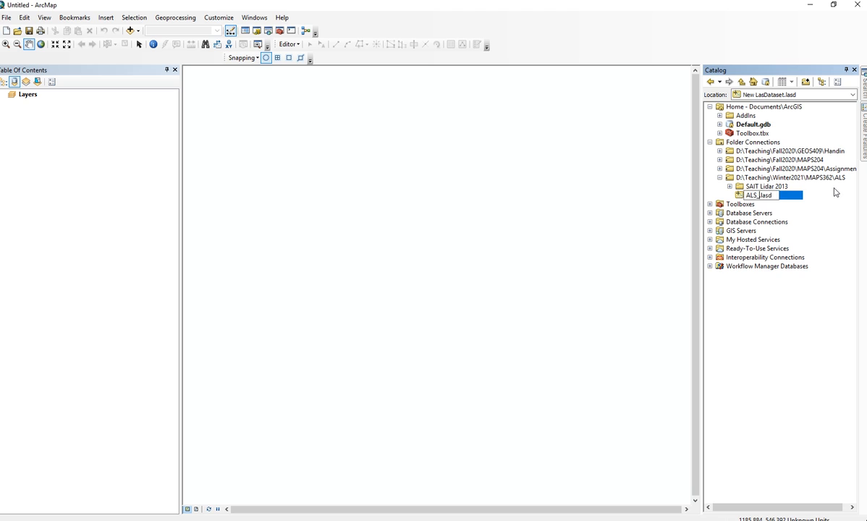
{"action": "type", "text": "ject"}
{"action": "left_click", "coordinate": [749, 212]}
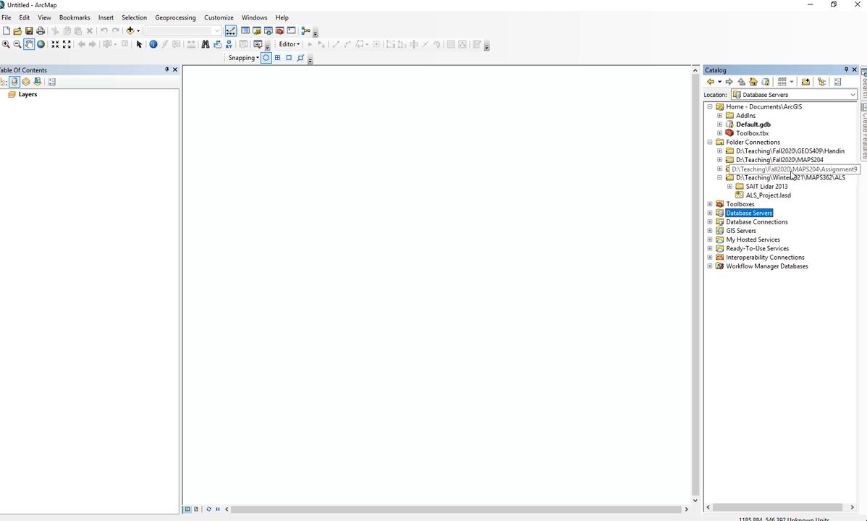
Step: Add ALS_Project.lasd to the map and inspect its elevation-coloured points around the buildings at several scales
{"action": "left_click", "coordinate": [785, 197]}
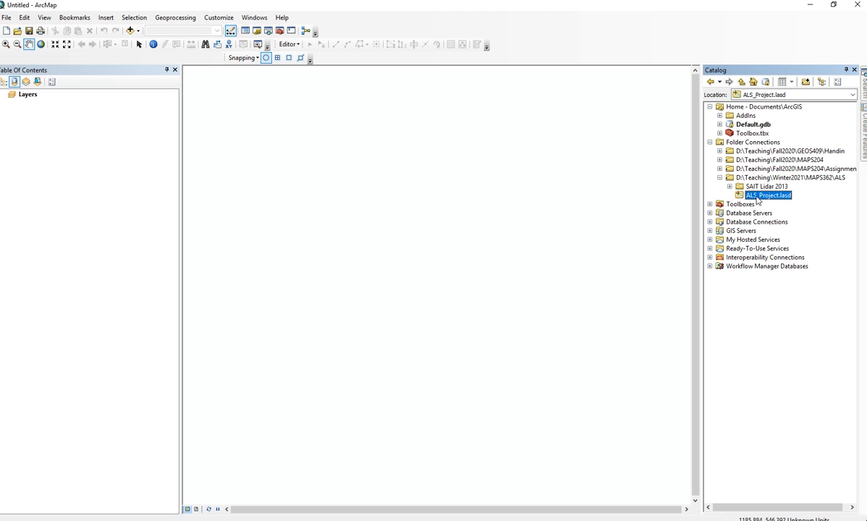
{"action": "left_click_drag", "start_coordinate": [759, 199], "coordinate": [563, 222]}
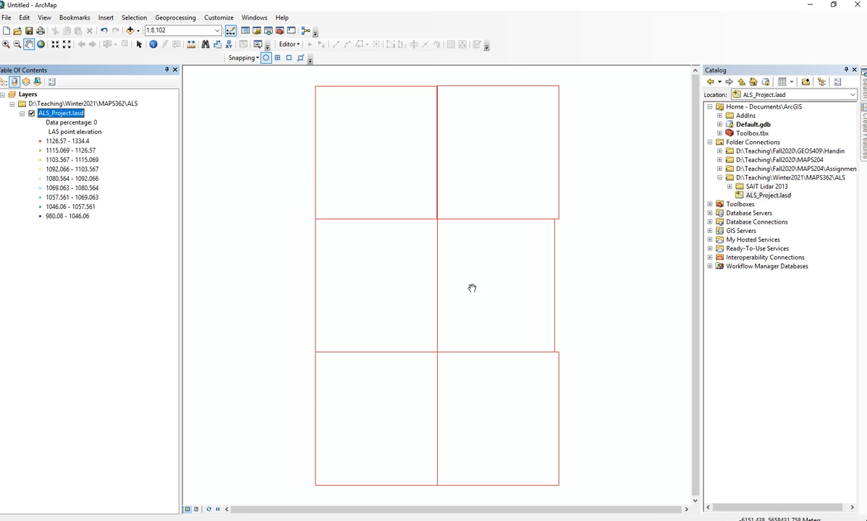
{"action": "scroll", "coordinate": [418, 191], "scroll_direction": "up", "scroll_amount": 5}
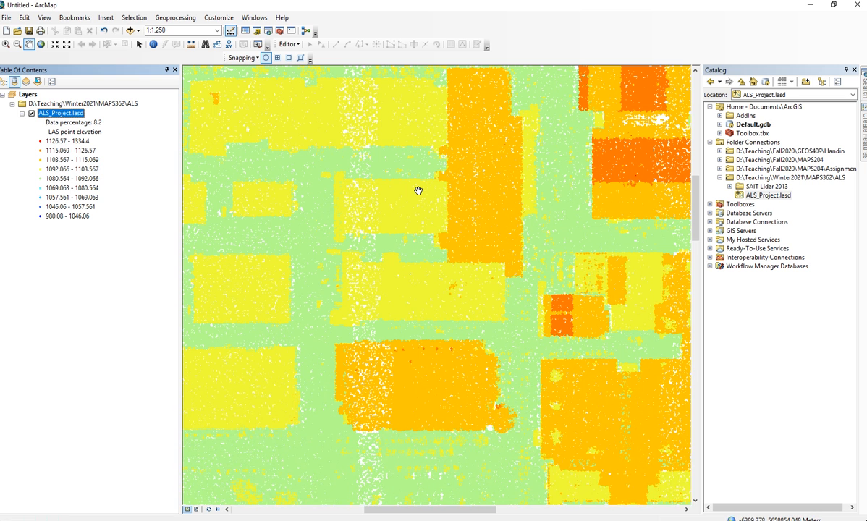
{"action": "scroll", "coordinate": [418, 190], "scroll_direction": "down", "scroll_amount": 1}
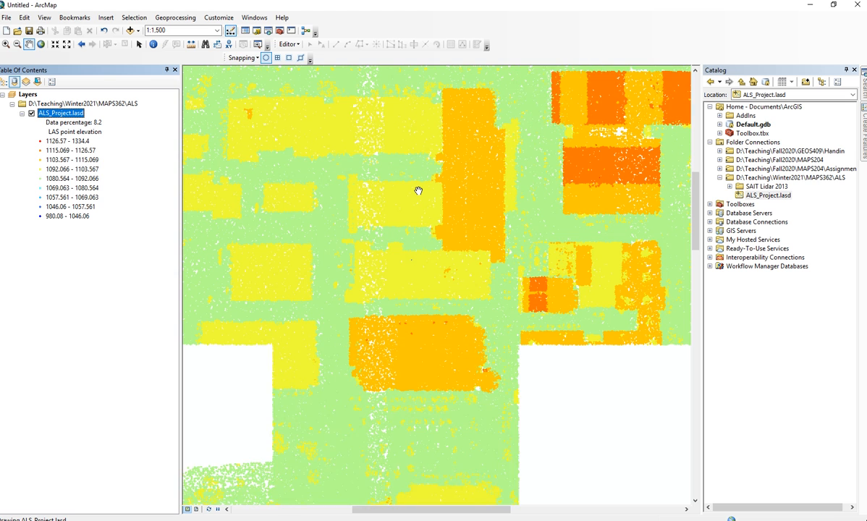
{"action": "scroll", "coordinate": [419, 190], "scroll_direction": "down", "scroll_amount": 1}
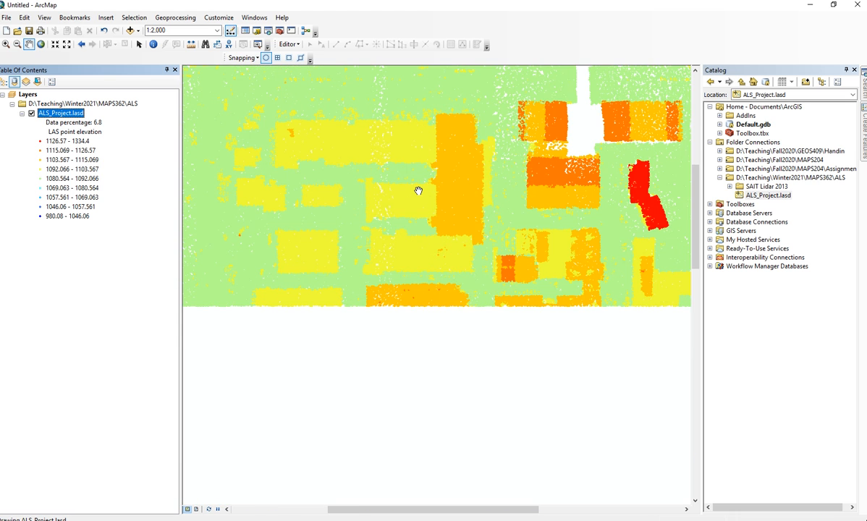
{"action": "scroll", "coordinate": [418, 190], "scroll_direction": "down", "scroll_amount": 1}
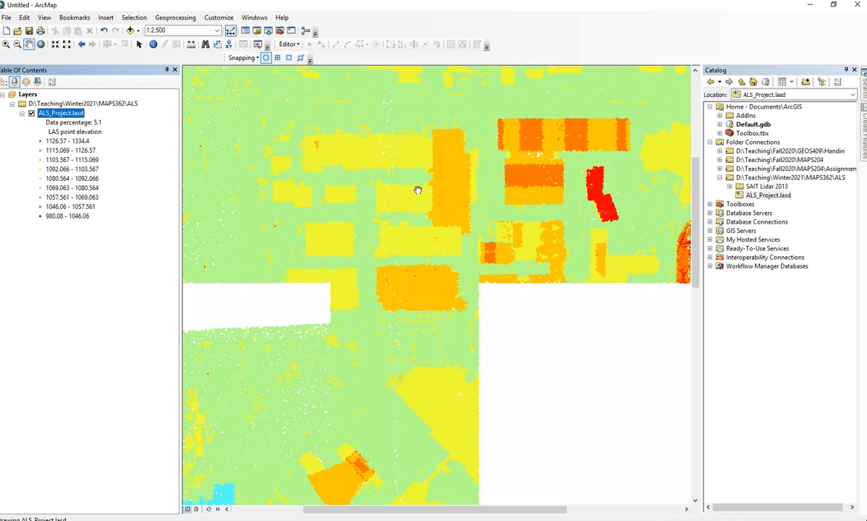
{"action": "left_click_drag", "start_coordinate": [449, 215], "coordinate": [371, 253]}
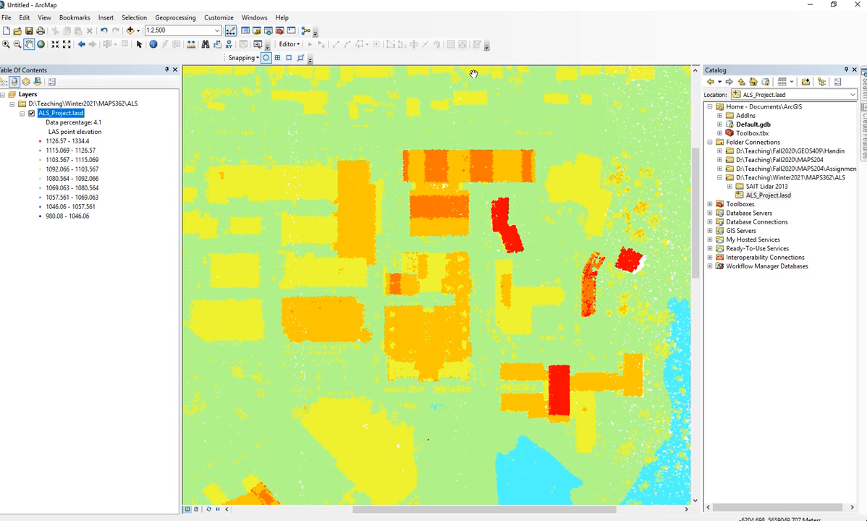
Step: Display the LAS Dataset toolbar and dock it beside the Snapping toolbar
{"action": "right_click", "coordinate": [543, 48]}
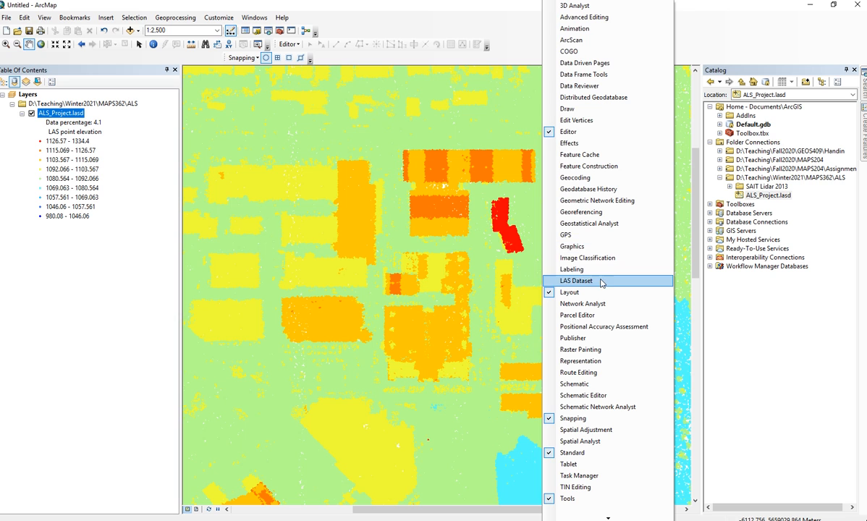
{"action": "left_click", "coordinate": [577, 280]}
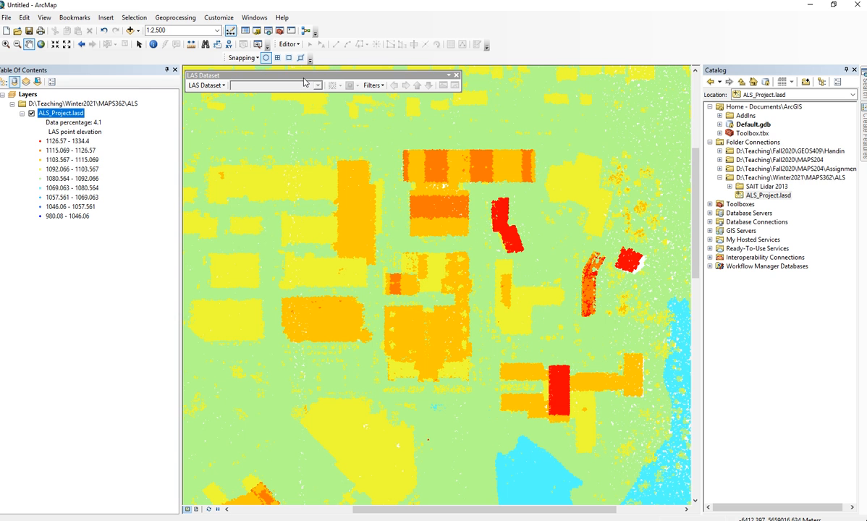
{"action": "left_click_drag", "start_coordinate": [286, 75], "coordinate": [337, 63]}
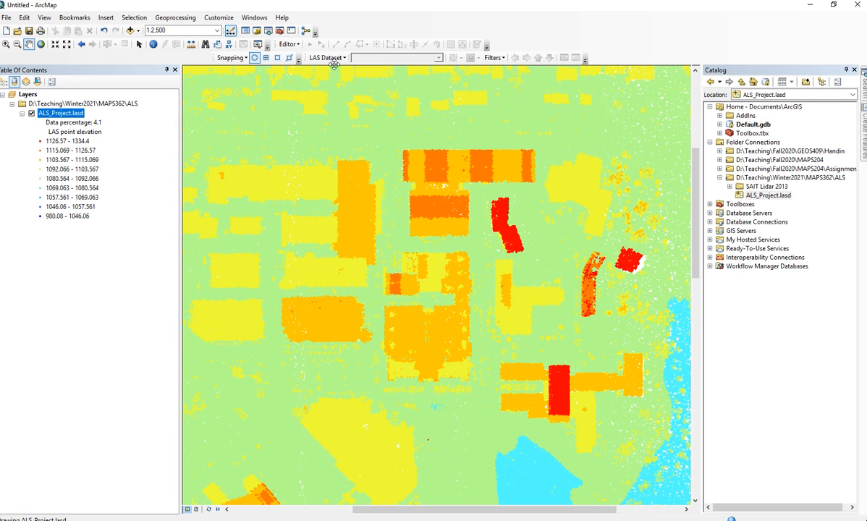
{"action": "left_click", "coordinate": [347, 58]}
{"action": "left_click", "coordinate": [347, 58]}
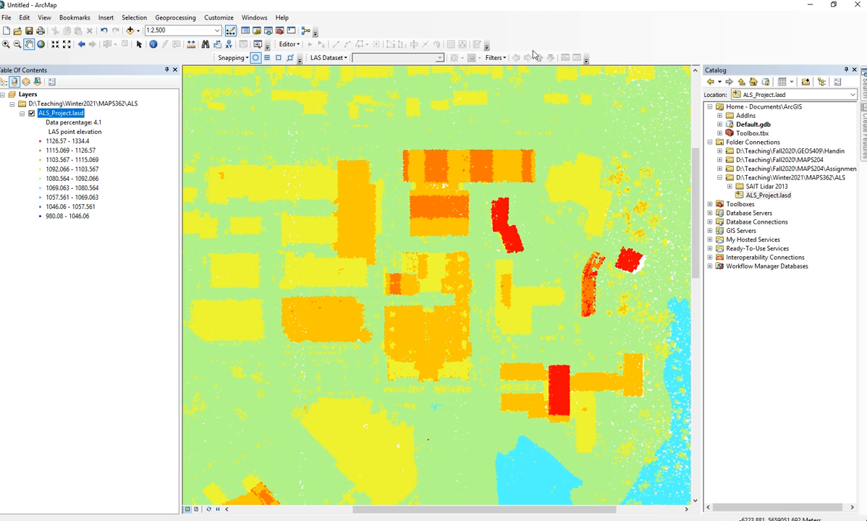
Step: Force a recalculation of the statistics of ALS_Project.lasd, apply the result and close its properties
{"action": "right_click", "coordinate": [764, 196]}
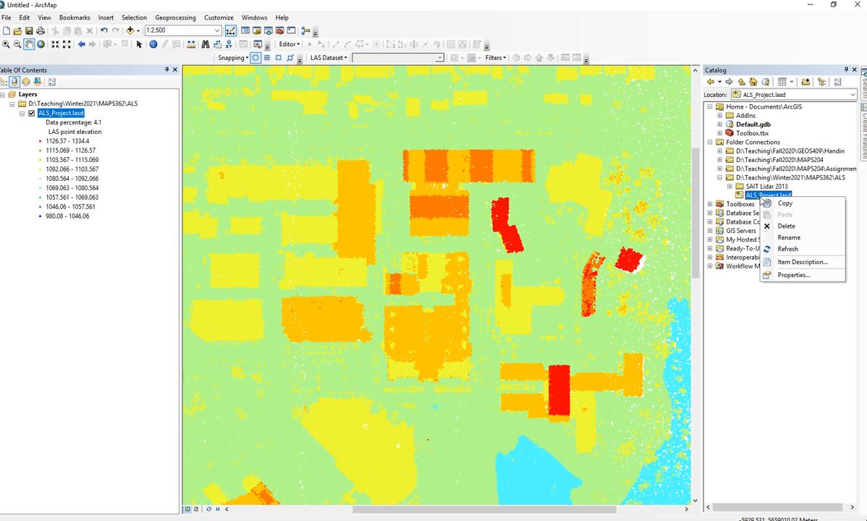
{"action": "left_click", "coordinate": [790, 275]}
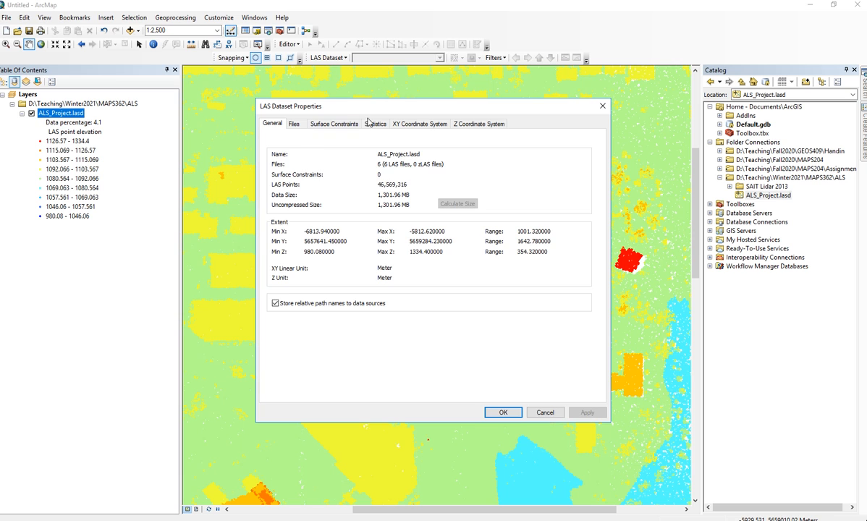
{"action": "left_click", "coordinate": [375, 124]}
{"action": "left_click", "coordinate": [466, 318]}
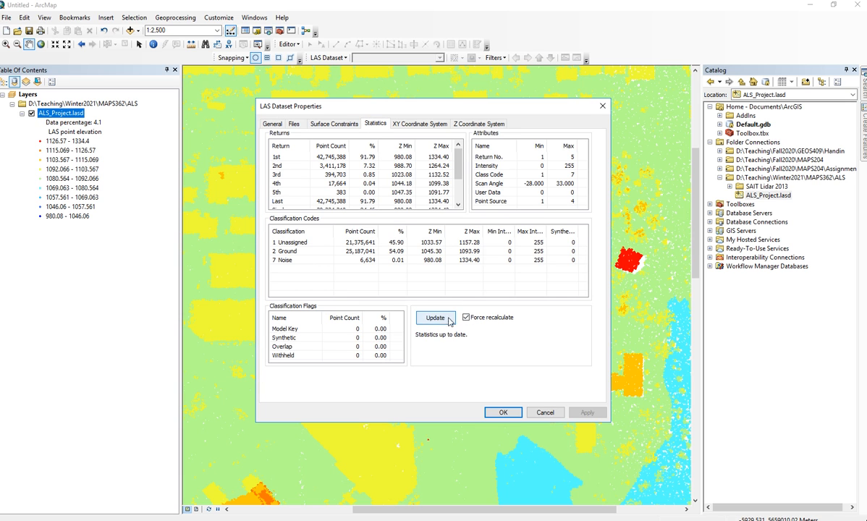
{"action": "left_click", "coordinate": [438, 320]}
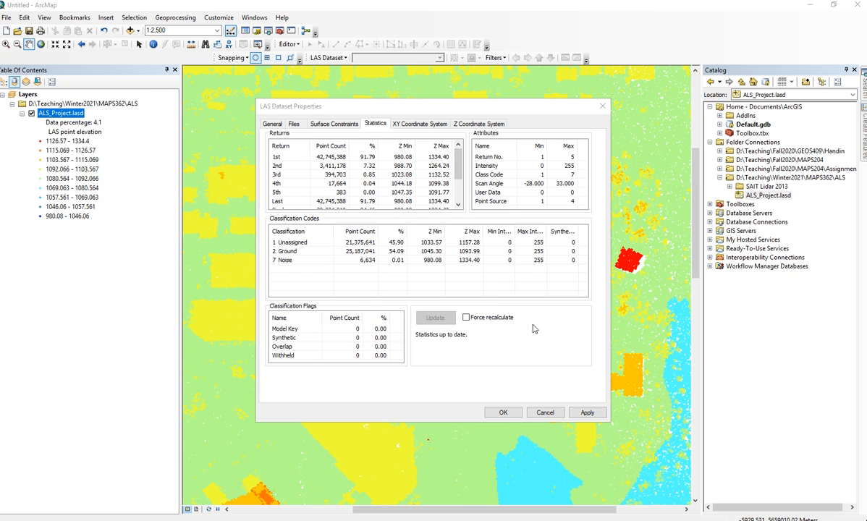
{"action": "left_click", "coordinate": [587, 411]}
{"action": "left_click", "coordinate": [507, 412]}
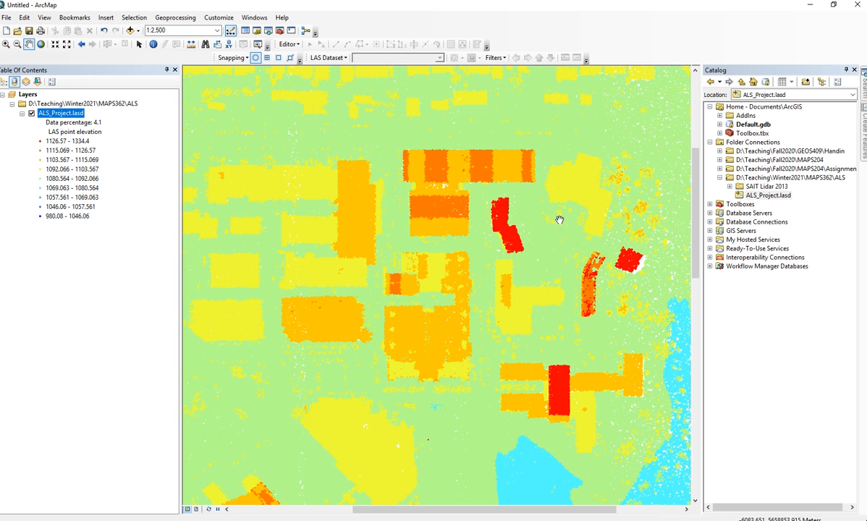
{"action": "scroll", "coordinate": [409, 188], "scroll_direction": "up", "scroll_amount": 3}
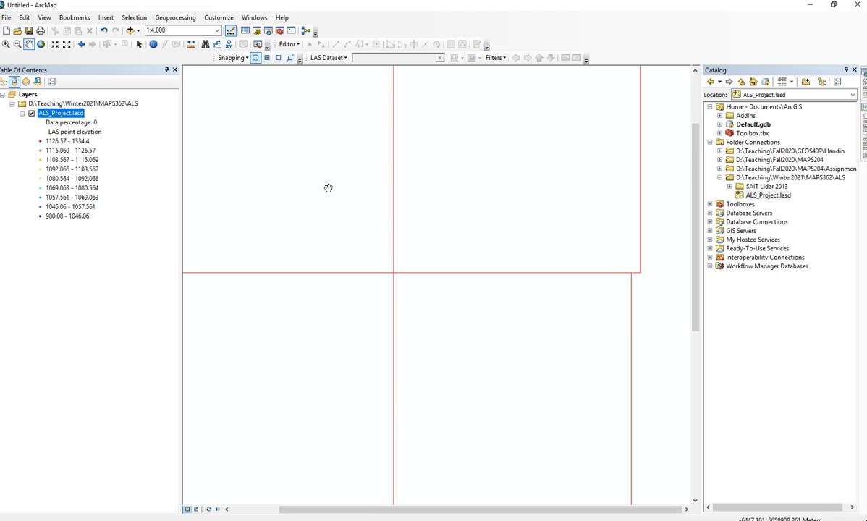
{"action": "scroll", "coordinate": [328, 189], "scroll_direction": "up", "scroll_amount": 1}
{"action": "scroll", "coordinate": [446, 347], "scroll_direction": "up", "scroll_amount": 1}
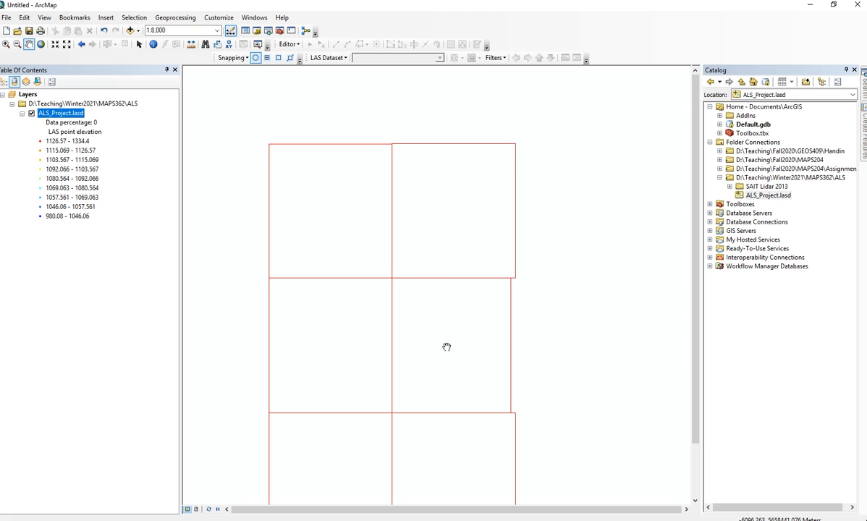
{"action": "scroll", "coordinate": [453, 395], "scroll_direction": "down", "scroll_amount": 2}
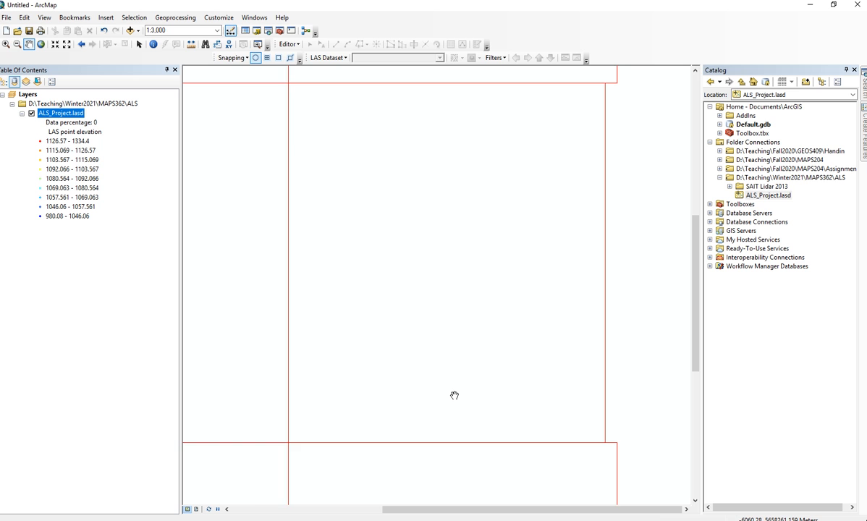
Step: Examine the elevation-coloured points of ALS_Project.lasd from the low ground at the dataset's edge to the campus buildings
{"action": "scroll", "coordinate": [454, 395], "scroll_direction": "down", "scroll_amount": 1}
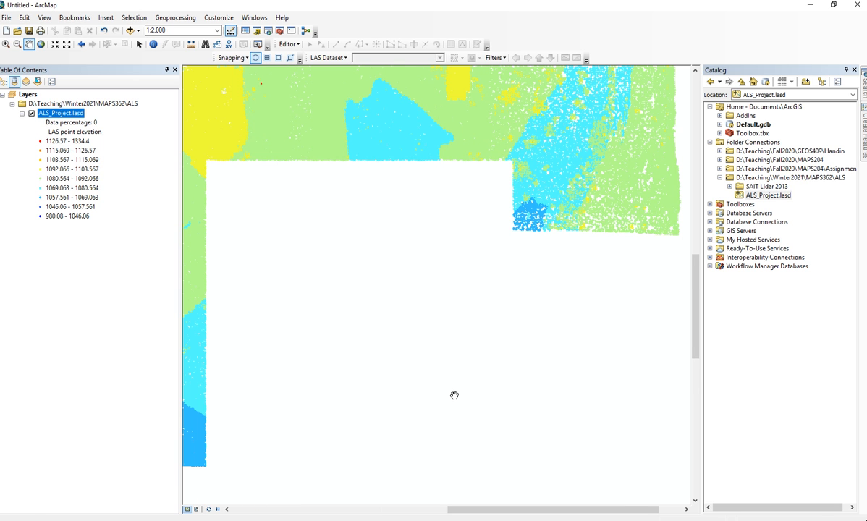
{"action": "left_click_drag", "start_coordinate": [437, 277], "coordinate": [439, 238]}
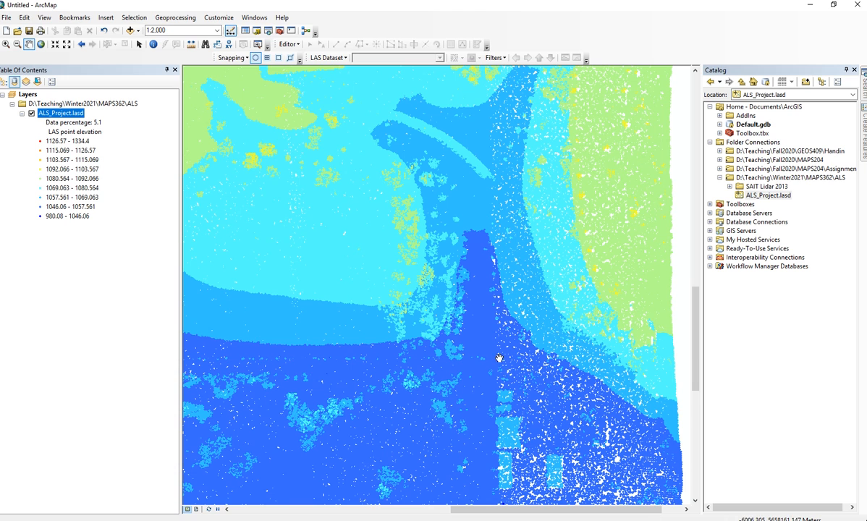
{"action": "scroll", "coordinate": [465, 359], "scroll_direction": "up", "scroll_amount": 1}
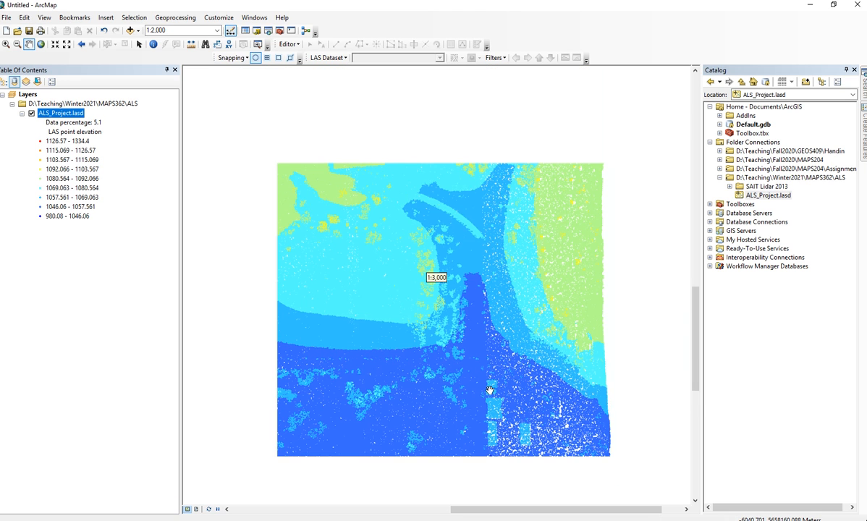
{"action": "left_click_drag", "start_coordinate": [329, 268], "coordinate": [673, 323]}
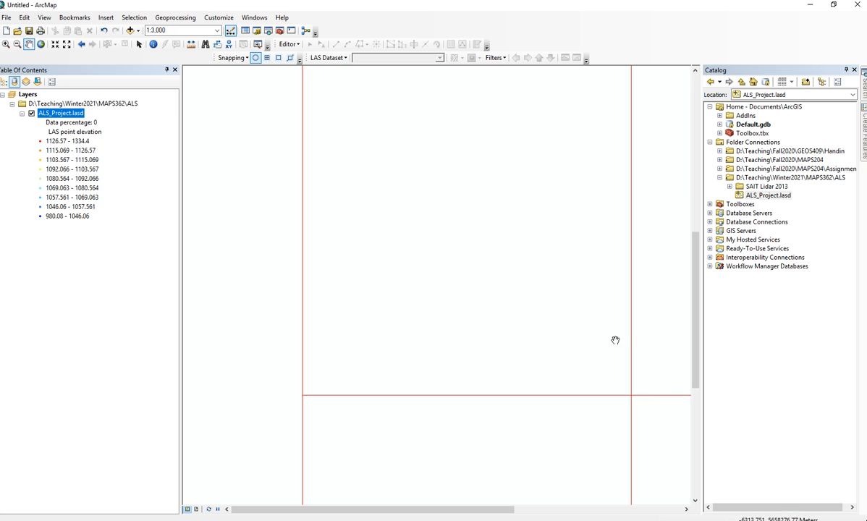
{"action": "left_click_drag", "start_coordinate": [468, 285], "coordinate": [281, 369]}
{"action": "left_click_drag", "start_coordinate": [403, 290], "coordinate": [358, 407]}
{"action": "scroll", "coordinate": [483, 283], "scroll_direction": "down", "scroll_amount": 3}
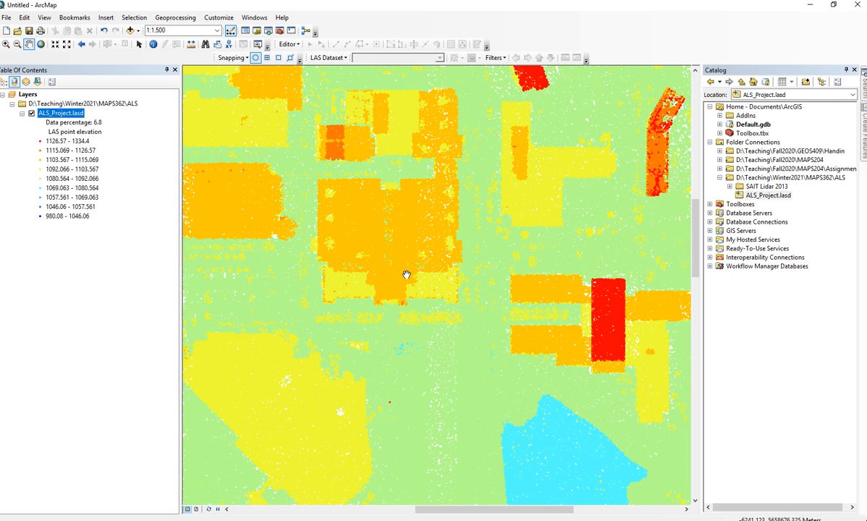
{"action": "left_click_drag", "start_coordinate": [414, 221], "coordinate": [286, 229]}
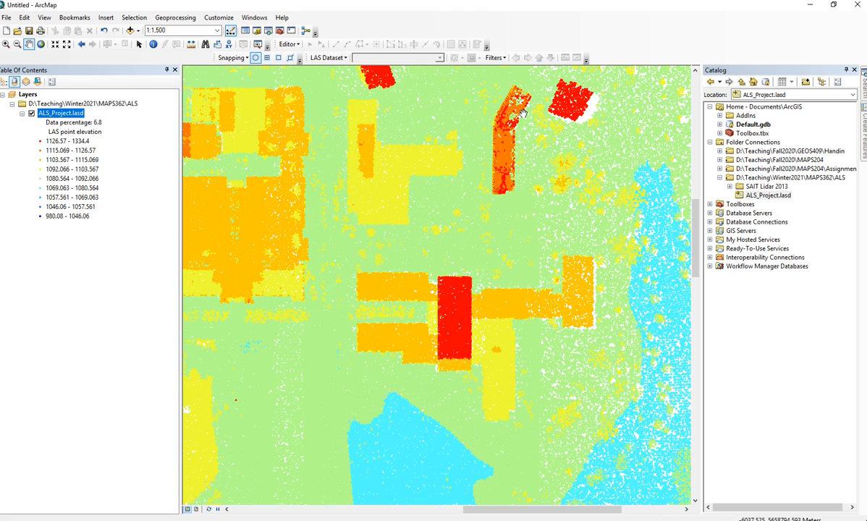
Step: Enable the 3D Analyst extension needed by the LAS Dataset tools and close the extensions list
{"action": "left_click", "coordinate": [496, 58]}
{"action": "left_click", "coordinate": [495, 58]}
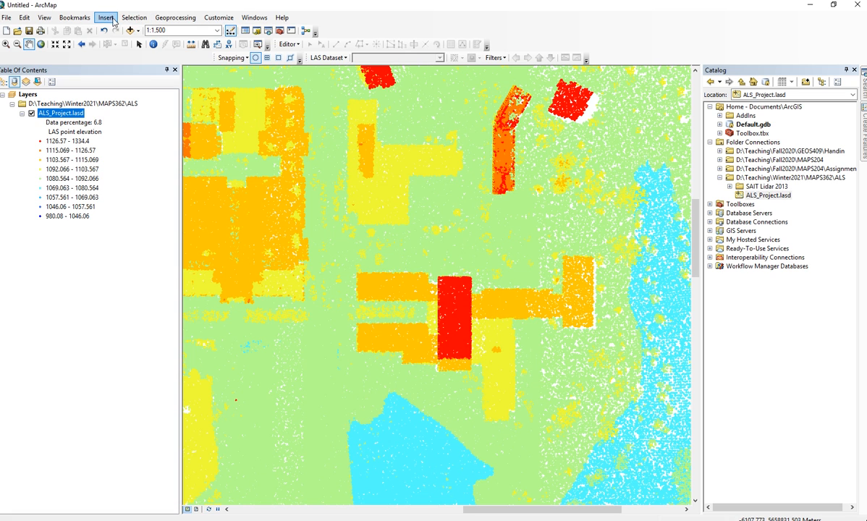
{"action": "left_click", "coordinate": [215, 20]}
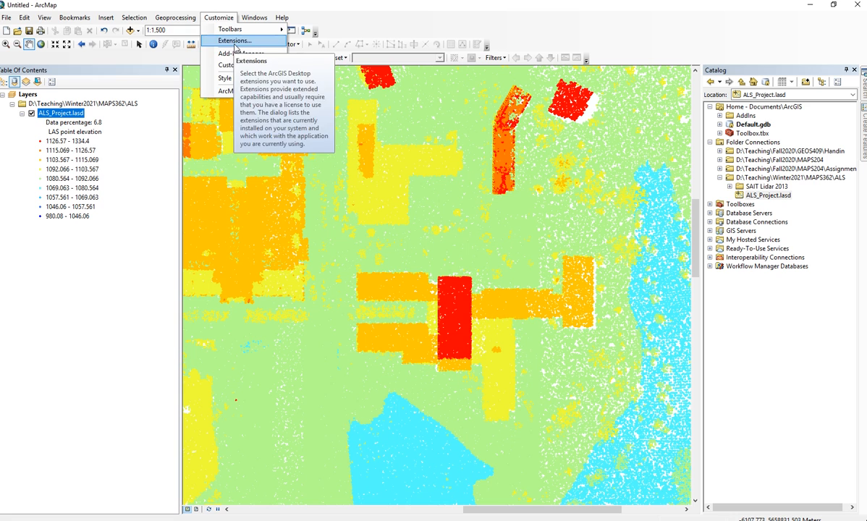
{"action": "left_click", "coordinate": [235, 41]}
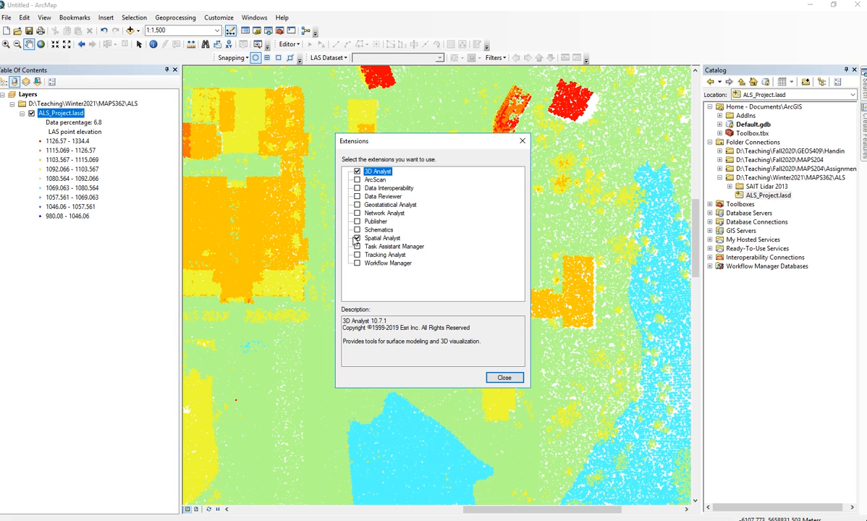
{"action": "left_click", "coordinate": [502, 376]}
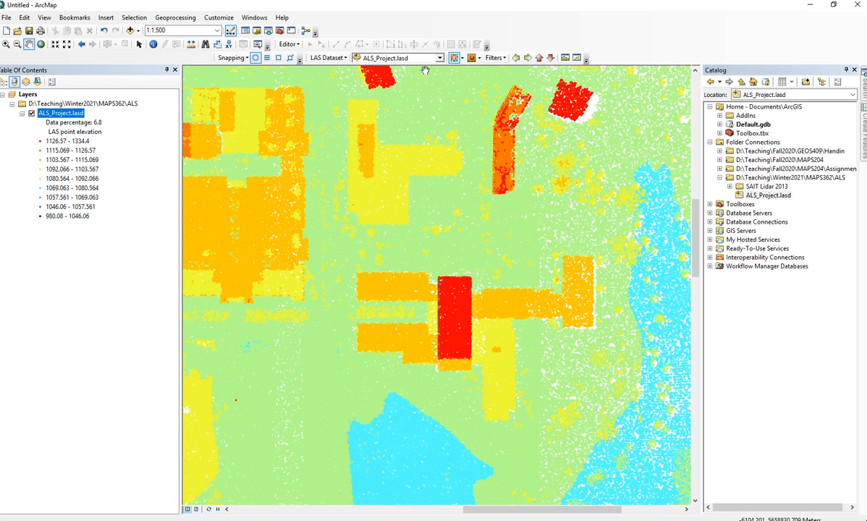
Step: Check the X and Y offset settings in the LAS dataset pan options and cancel without changing them
{"action": "left_click", "coordinate": [345, 58]}
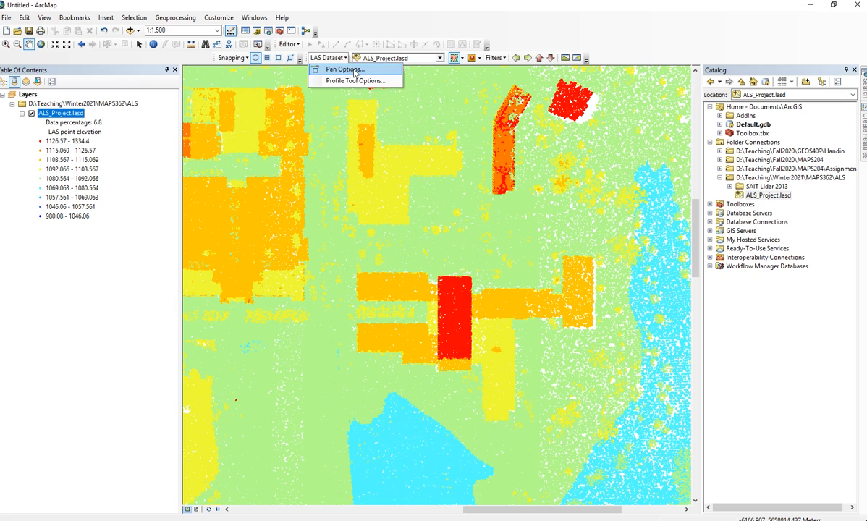
{"action": "left_click", "coordinate": [354, 70]}
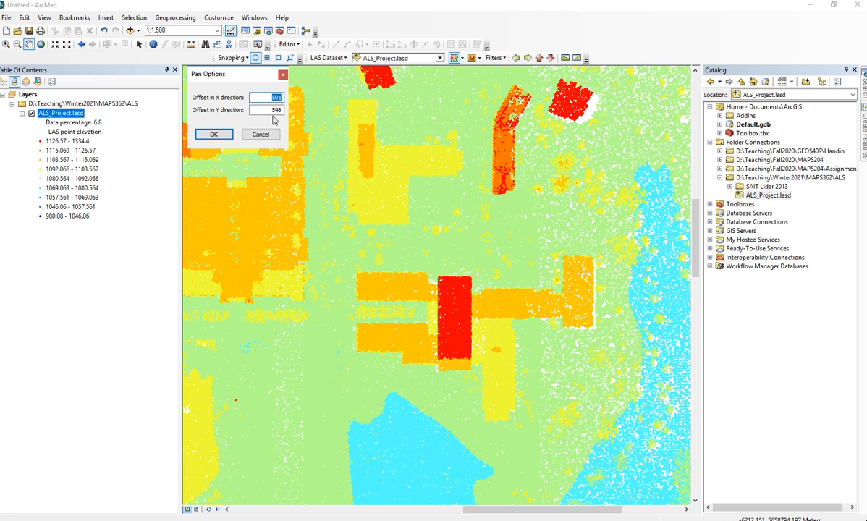
{"action": "left_click", "coordinate": [259, 134]}
Step: Review the point budget choices for the LAS profile tool and confirm a budget of 50000
{"action": "left_click", "coordinate": [345, 58]}
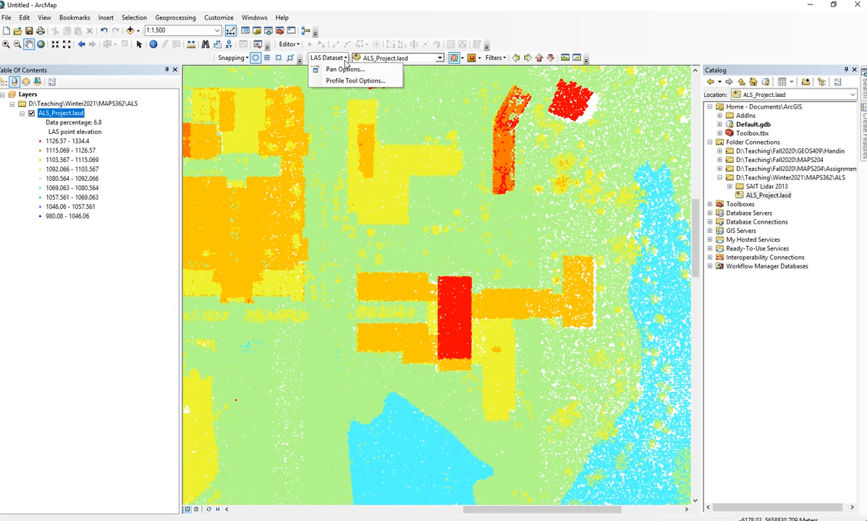
{"action": "left_click", "coordinate": [347, 81]}
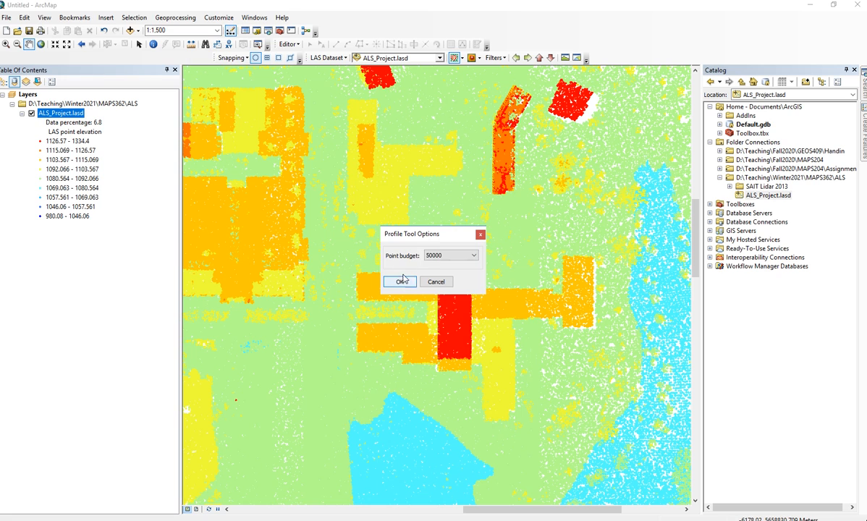
{"action": "left_click", "coordinate": [474, 258]}
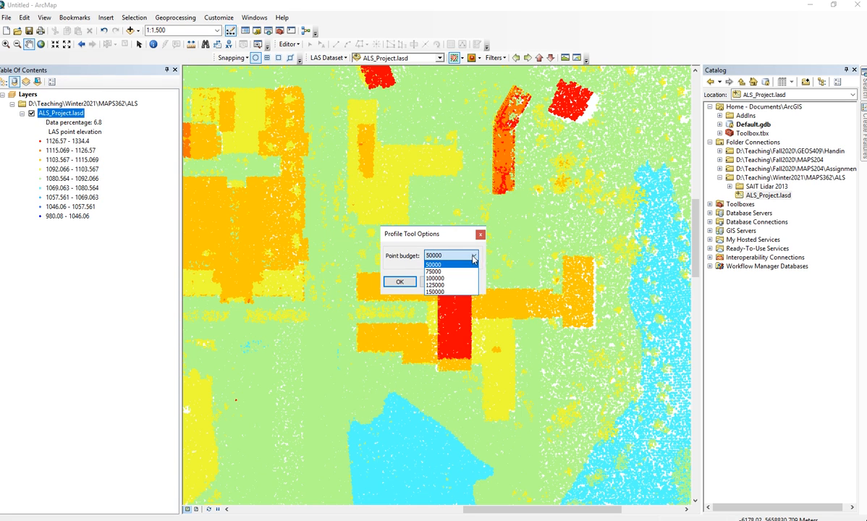
{"action": "left_click", "coordinate": [437, 264]}
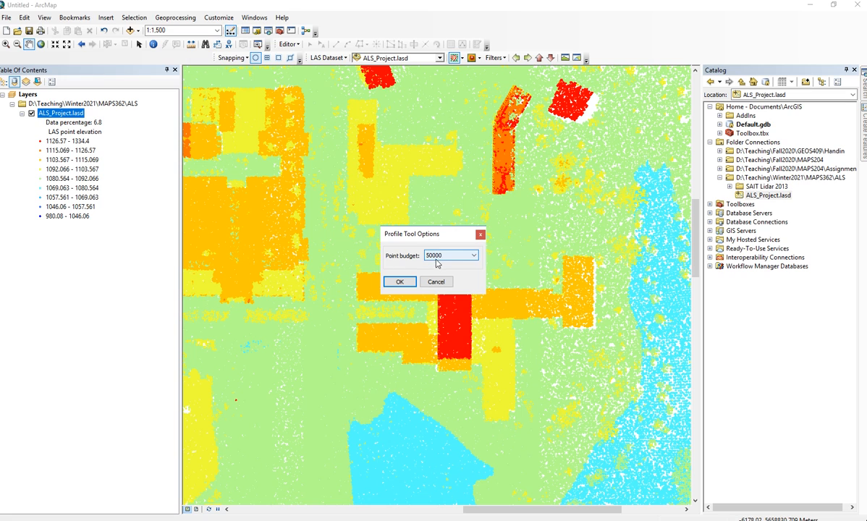
{"action": "left_click", "coordinate": [474, 258]}
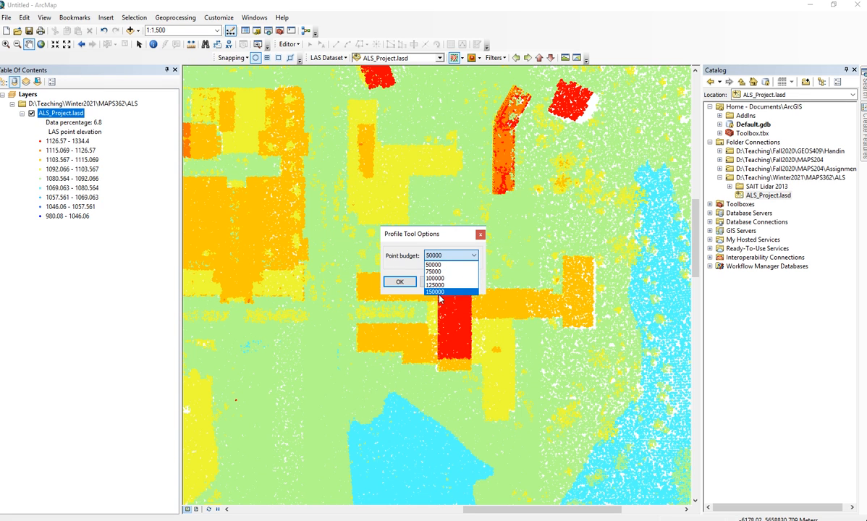
{"action": "left_click", "coordinate": [435, 265]}
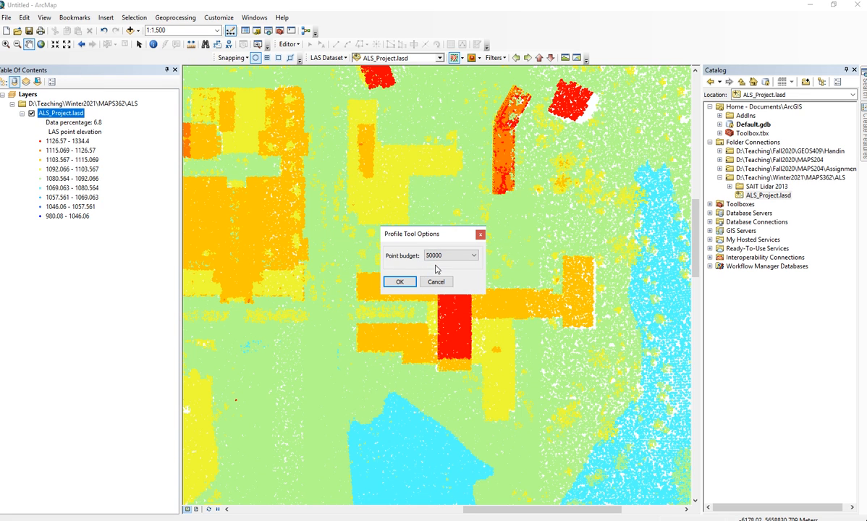
{"action": "left_click", "coordinate": [399, 282]}
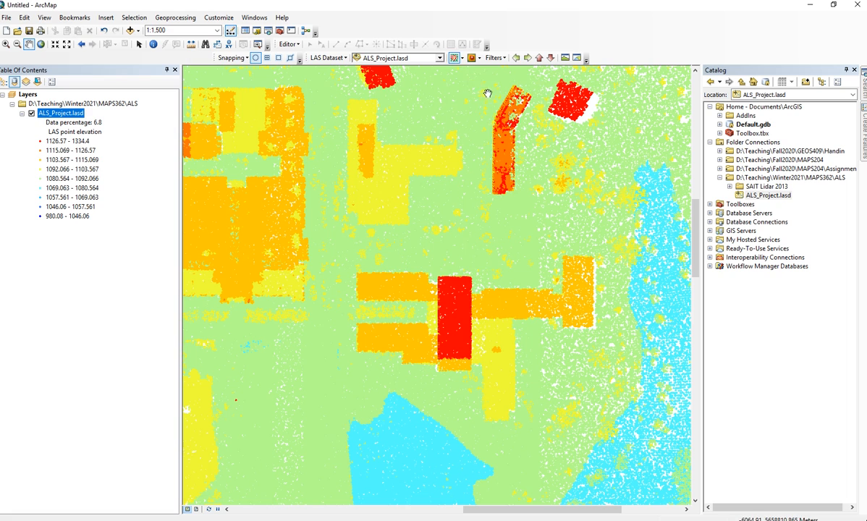
Step: Symbolize the LAS dataset points by class and inspect the classified points around the buildings
{"action": "left_click", "coordinate": [463, 59]}
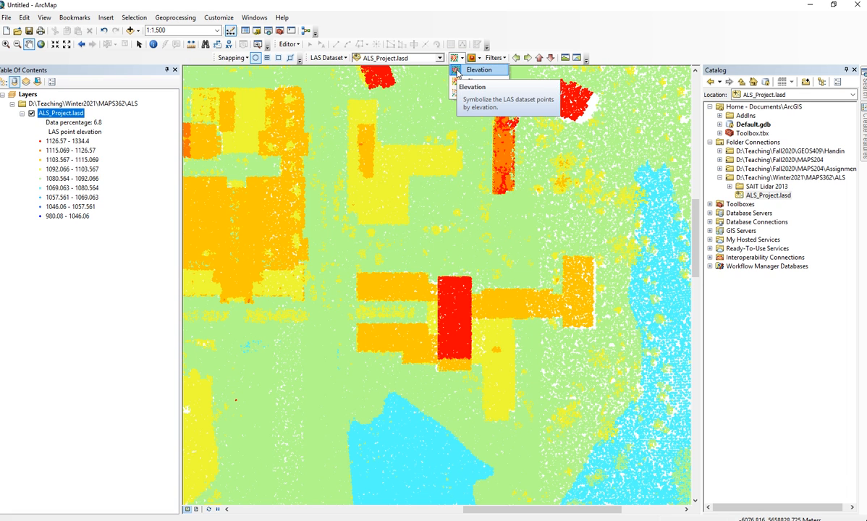
{"action": "left_click", "coordinate": [460, 81]}
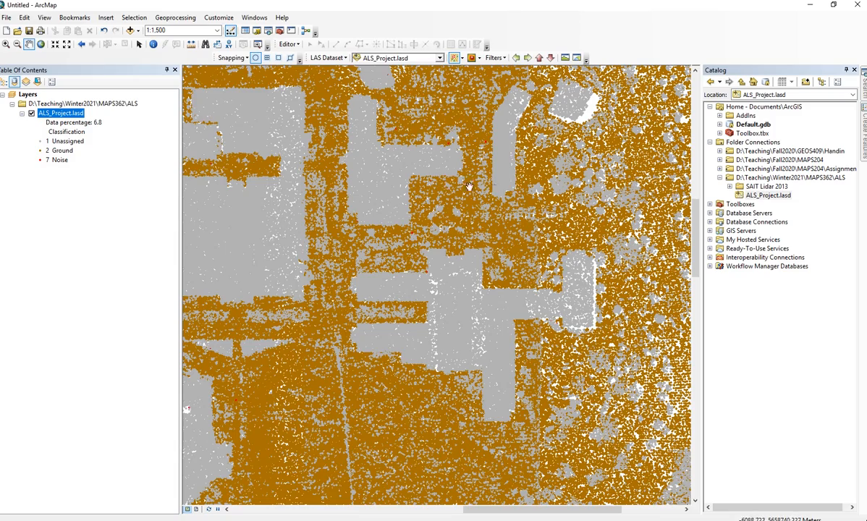
{"action": "left_click_drag", "start_coordinate": [377, 266], "coordinate": [389, 271]}
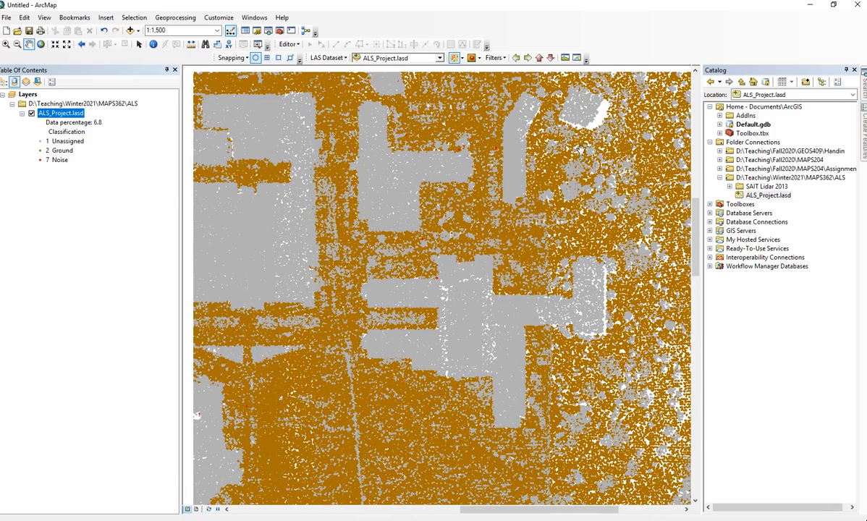
Step: Symbolize the LAS dataset points by return and inspect them around the buildings and the dataset's edge
{"action": "left_click", "coordinate": [464, 59]}
{"action": "left_click", "coordinate": [476, 93]}
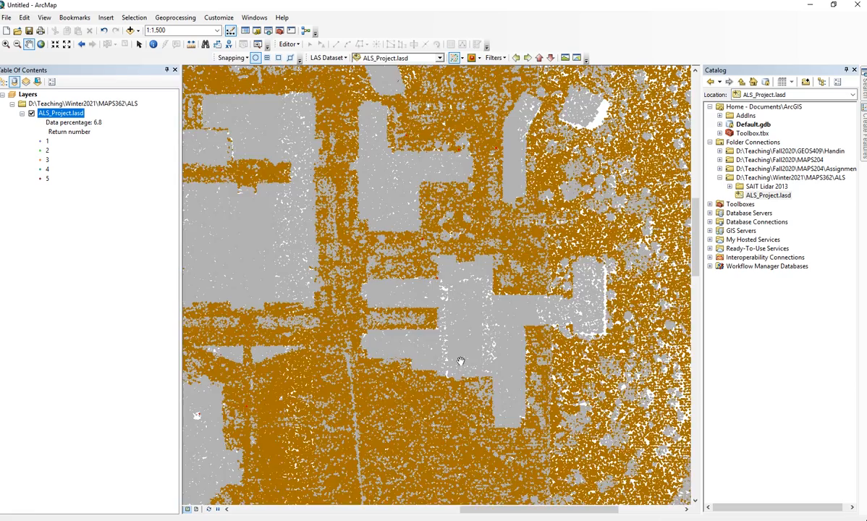
{"action": "scroll", "coordinate": [401, 243], "scroll_direction": "up", "scroll_amount": 1}
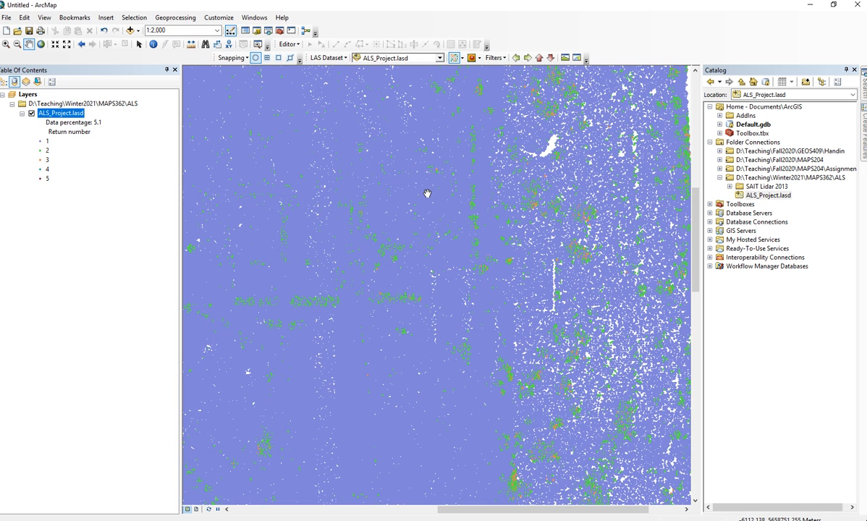
{"action": "left_click_drag", "start_coordinate": [644, 141], "coordinate": [496, 190]}
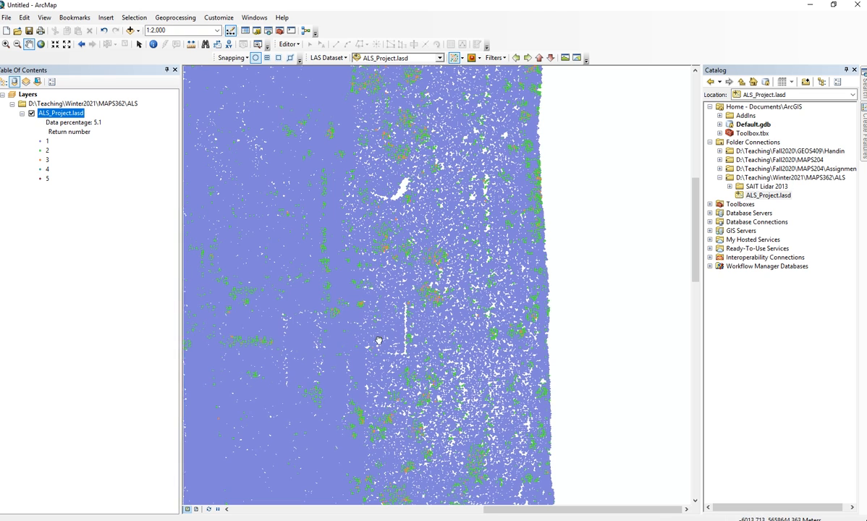
{"action": "left_click_drag", "start_coordinate": [379, 341], "coordinate": [556, 328]}
{"action": "left_click_drag", "start_coordinate": [432, 346], "coordinate": [502, 349]}
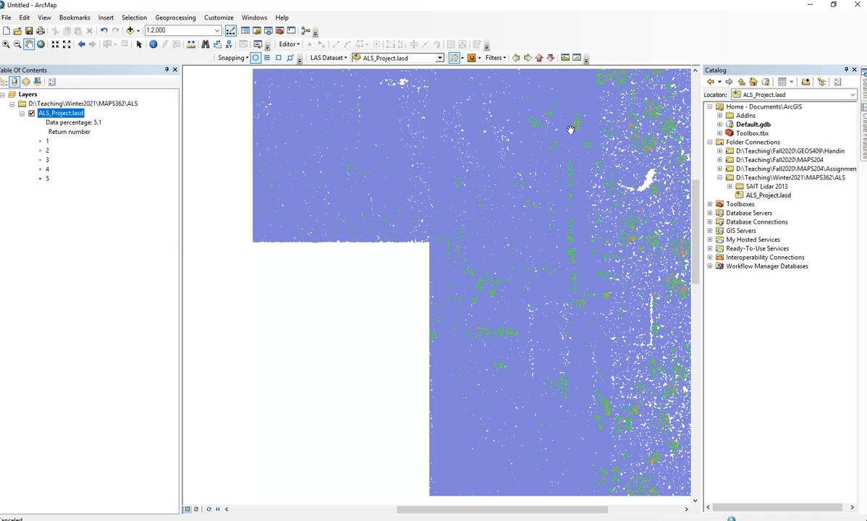
Step: Restore the elevation symbology of the points, then display ALS_Project.lasd as an elevation surface
{"action": "left_click", "coordinate": [463, 58]}
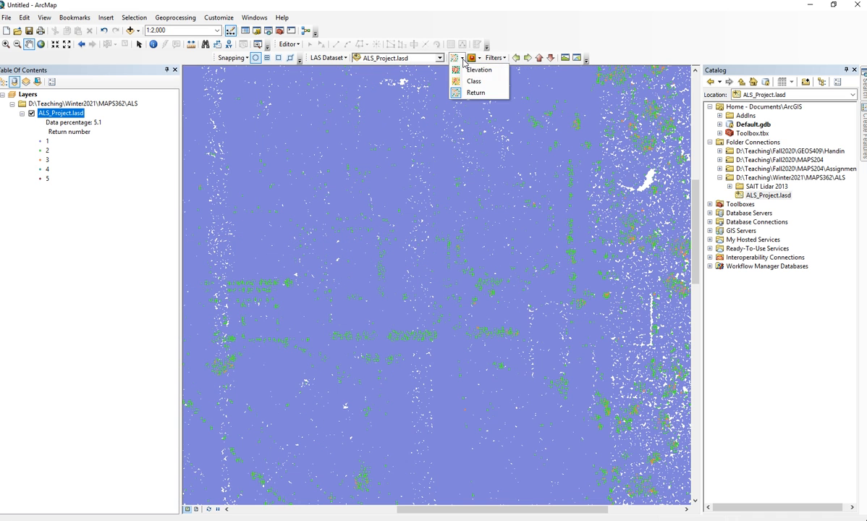
{"action": "left_click", "coordinate": [477, 70]}
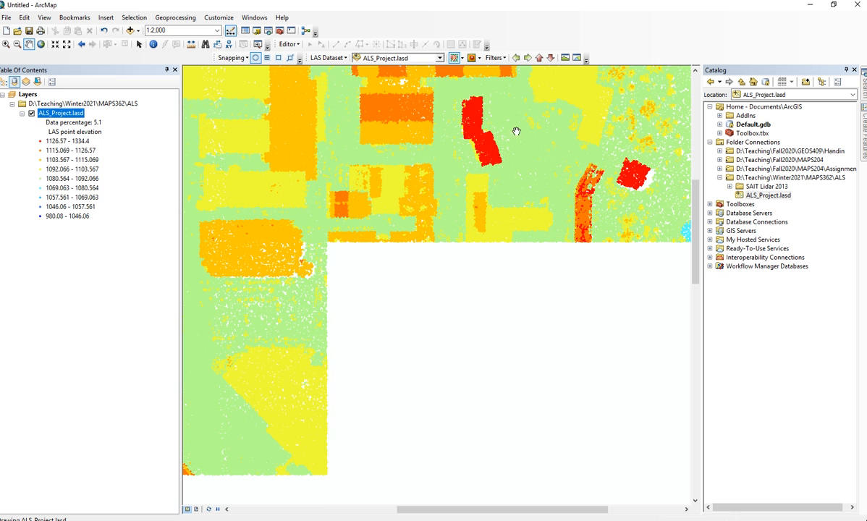
{"action": "left_click", "coordinate": [479, 58]}
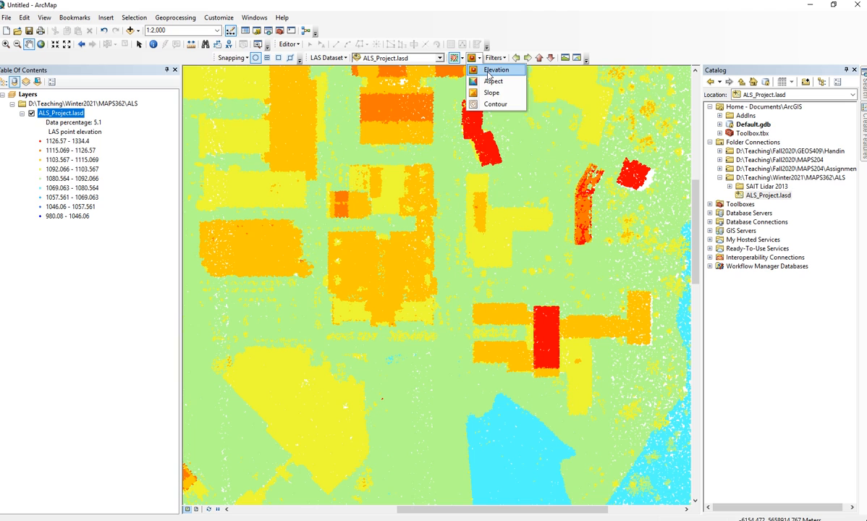
{"action": "left_click", "coordinate": [489, 71]}
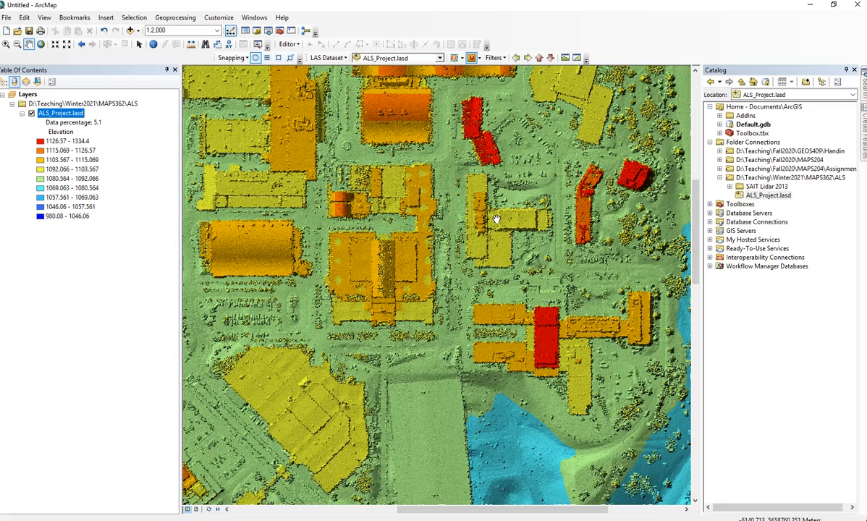
Step: Examine how the triangulated elevation surface changes in detail at close scales around a large building's corner
{"action": "left_click_drag", "start_coordinate": [345, 251], "coordinate": [364, 361]}
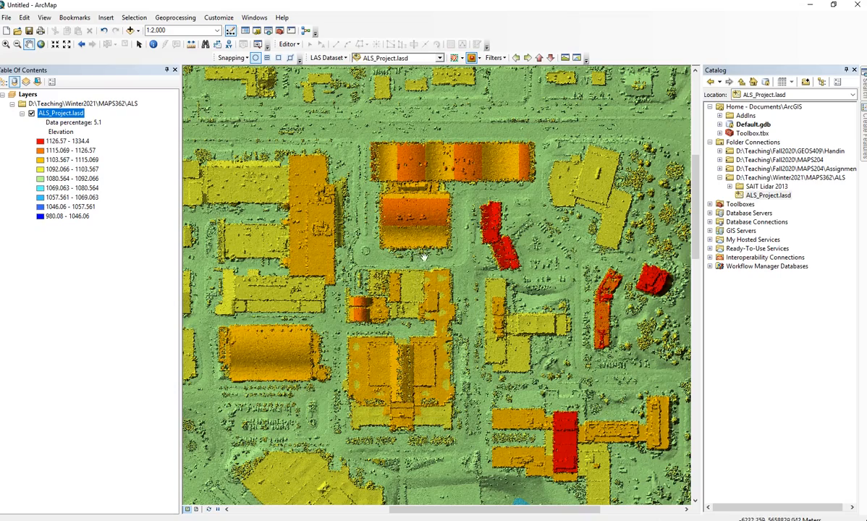
{"action": "scroll", "coordinate": [381, 238], "scroll_direction": "down", "scroll_amount": 10}
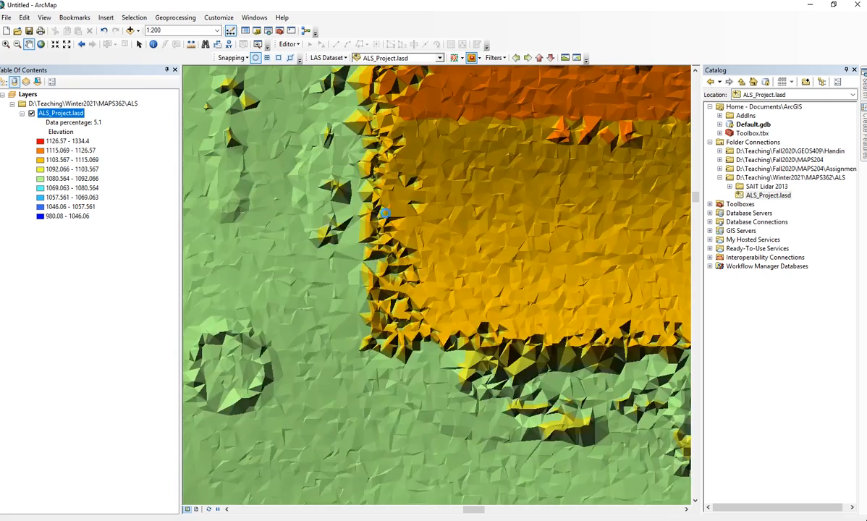
{"action": "scroll", "coordinate": [424, 334], "scroll_direction": "down", "scroll_amount": 2}
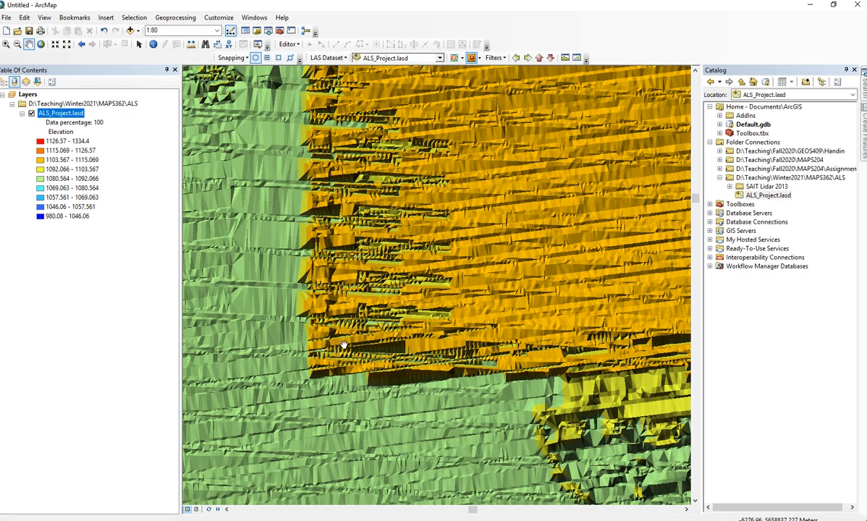
{"action": "scroll", "coordinate": [391, 309], "scroll_direction": "down", "scroll_amount": 1}
{"action": "scroll", "coordinate": [393, 310], "scroll_direction": "up", "scroll_amount": 1}
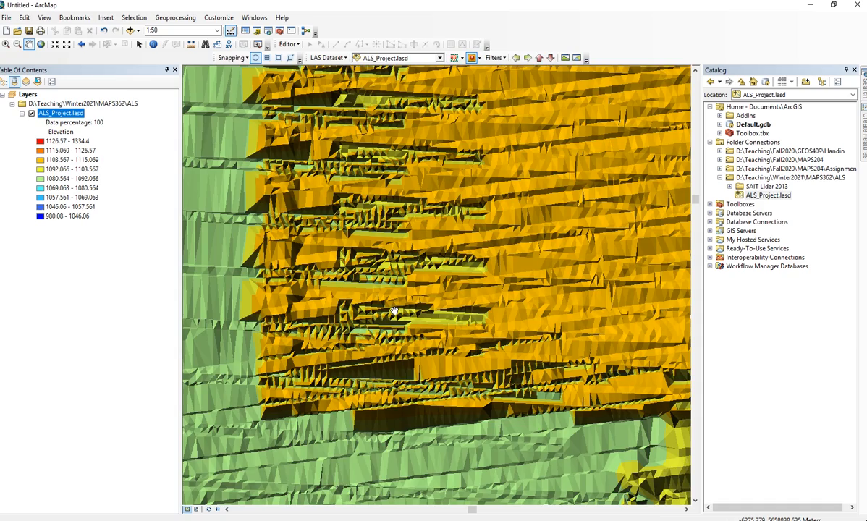
{"action": "scroll", "coordinate": [394, 310], "scroll_direction": "up", "scroll_amount": 1}
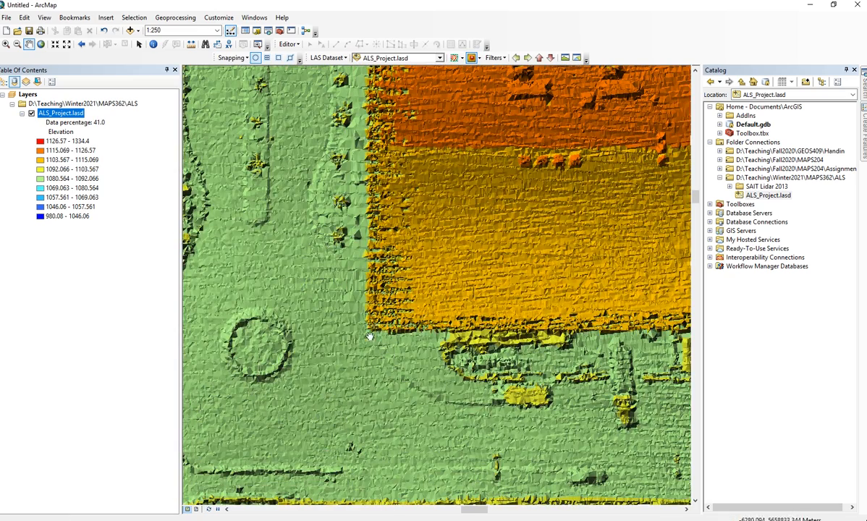
Step: Display ALS_Project.lasd as an aspect surface and inspect slope directions on the roofs and the terrain to the south
{"action": "scroll", "coordinate": [366, 349], "scroll_direction": "up", "scroll_amount": 1}
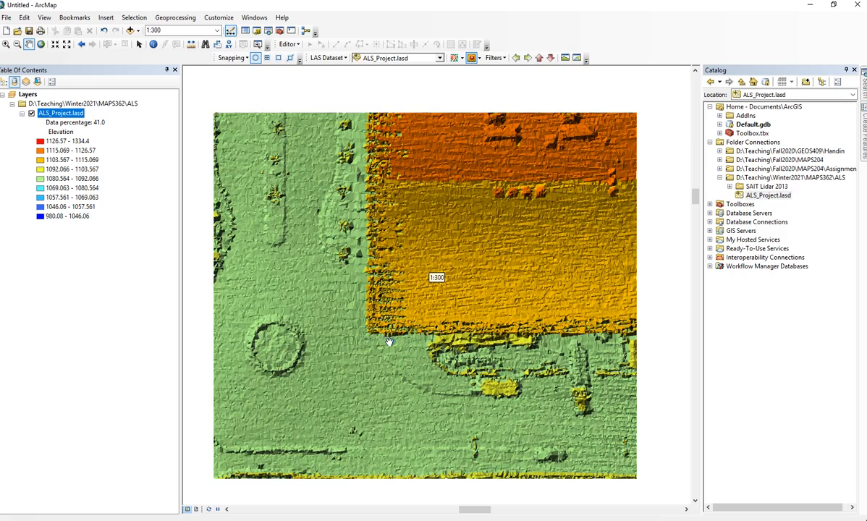
{"action": "scroll", "coordinate": [422, 344], "scroll_direction": "up", "scroll_amount": 1}
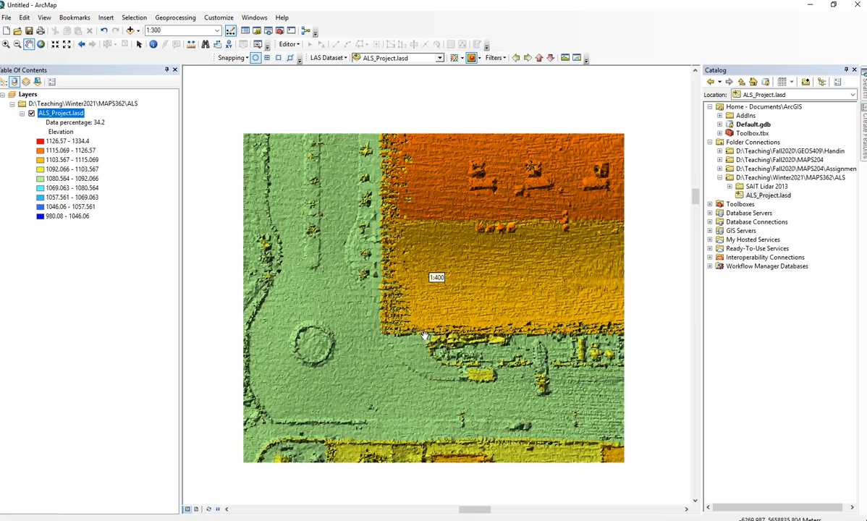
{"action": "left_click", "coordinate": [478, 58]}
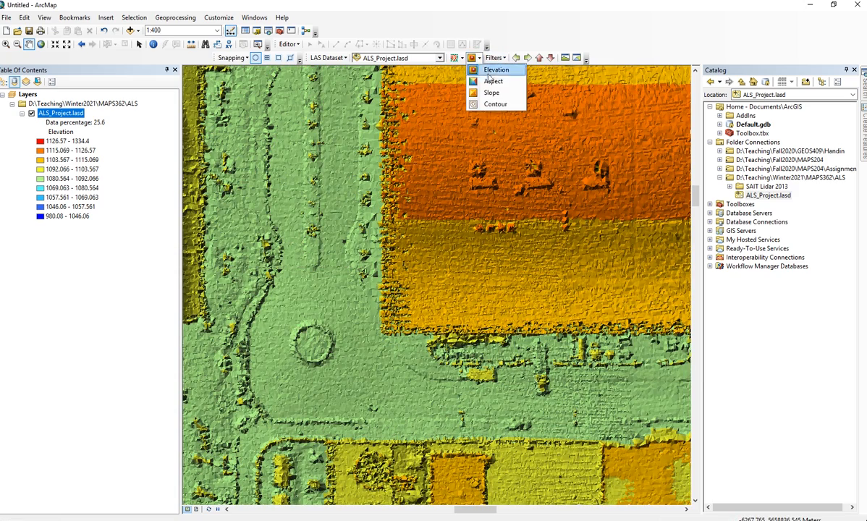
{"action": "left_click", "coordinate": [490, 80]}
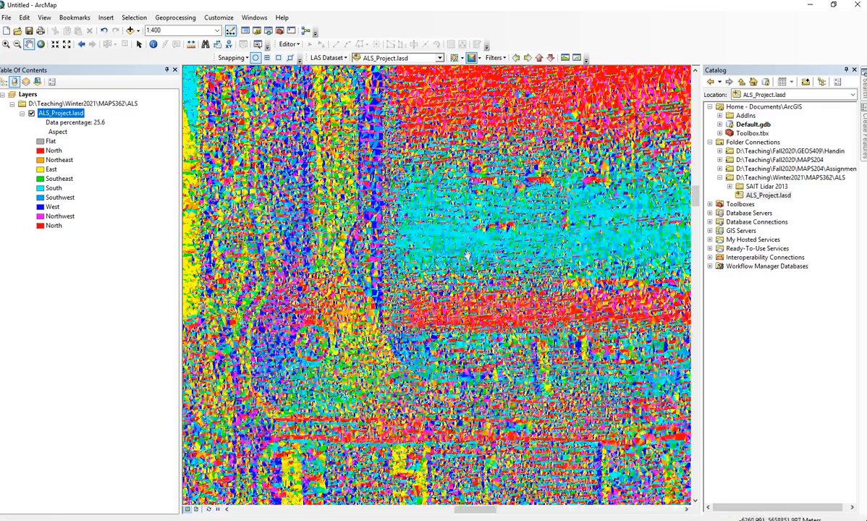
{"action": "scroll", "coordinate": [459, 251], "scroll_direction": "up", "scroll_amount": 2}
{"action": "scroll", "coordinate": [459, 250], "scroll_direction": "up", "scroll_amount": 1}
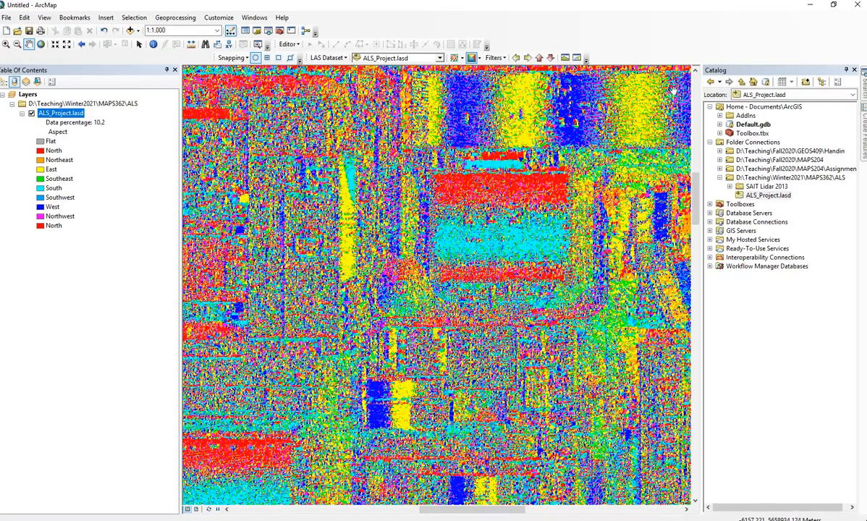
{"action": "left_click_drag", "start_coordinate": [481, 231], "coordinate": [324, 78]}
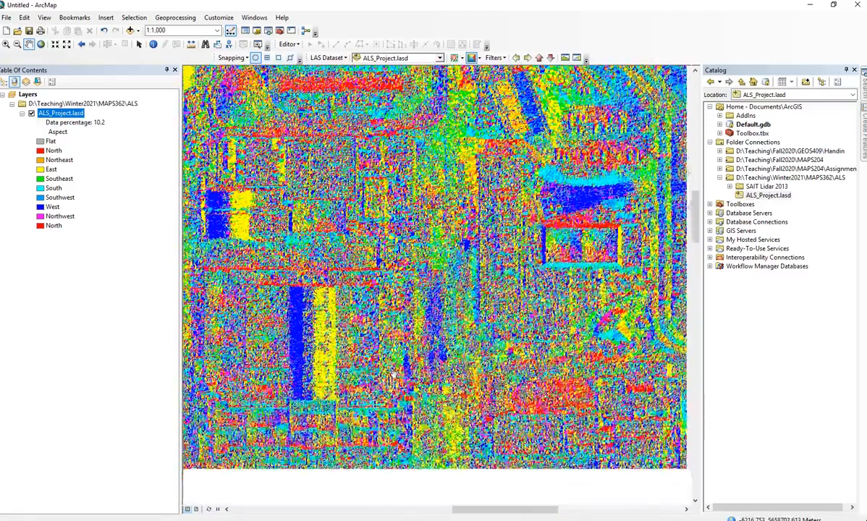
{"action": "left_click_drag", "start_coordinate": [401, 463], "coordinate": [424, 322]}
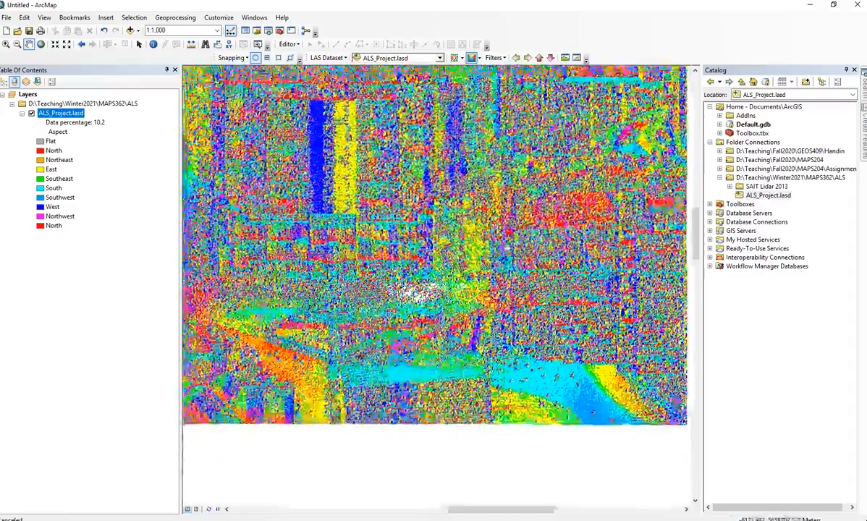
{"action": "left_click_drag", "start_coordinate": [376, 471], "coordinate": [435, 322]}
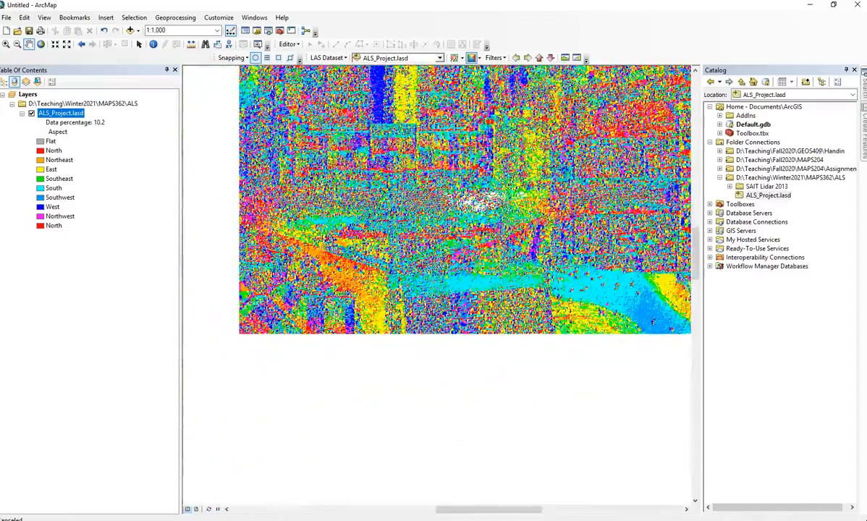
{"action": "left_click_drag", "start_coordinate": [460, 396], "coordinate": [381, 249]}
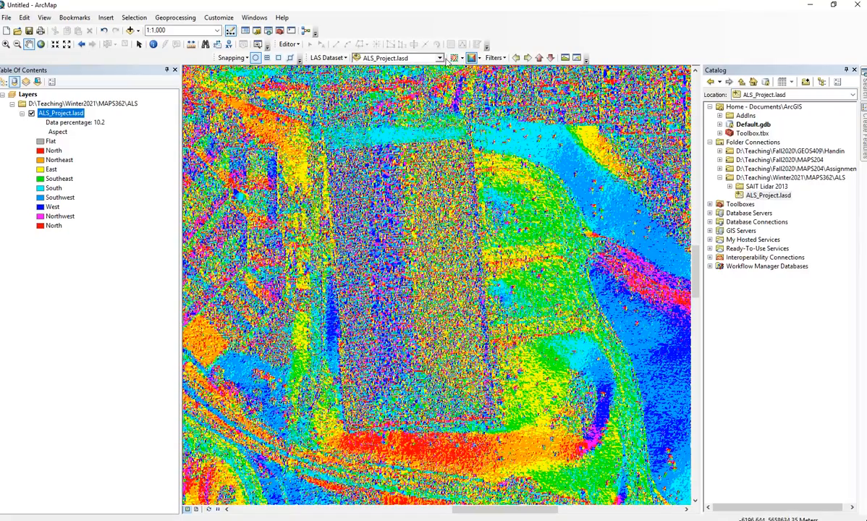
Step: Display the LAS dataset surface by slope and inspect it around the sports field and the buildings to the north
{"action": "left_click", "coordinate": [478, 58]}
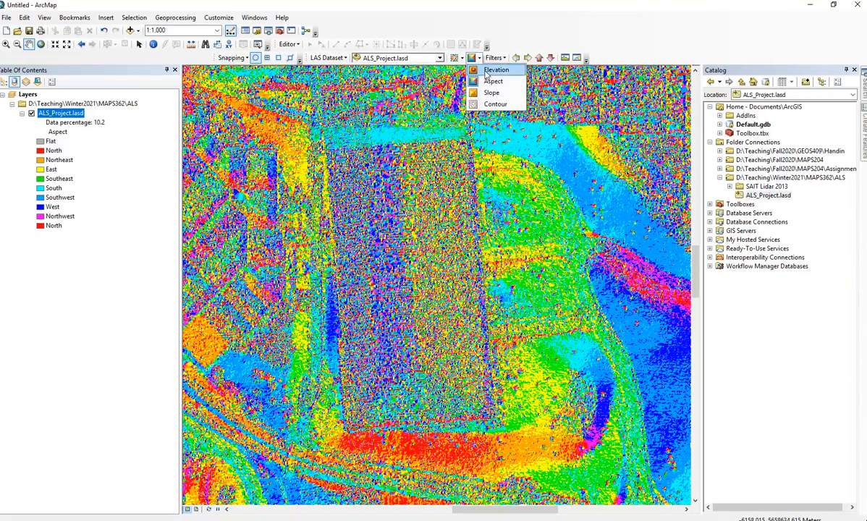
{"action": "left_click", "coordinate": [492, 94]}
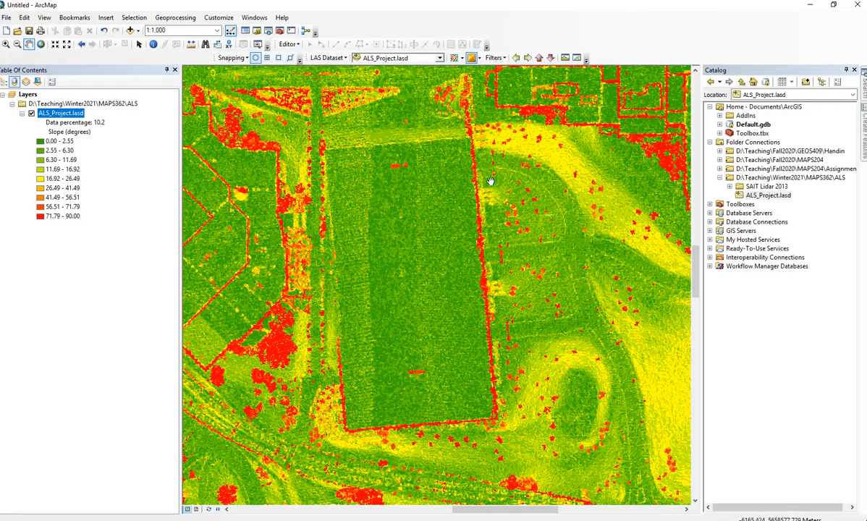
{"action": "scroll", "coordinate": [389, 264], "scroll_direction": "up", "scroll_amount": 2}
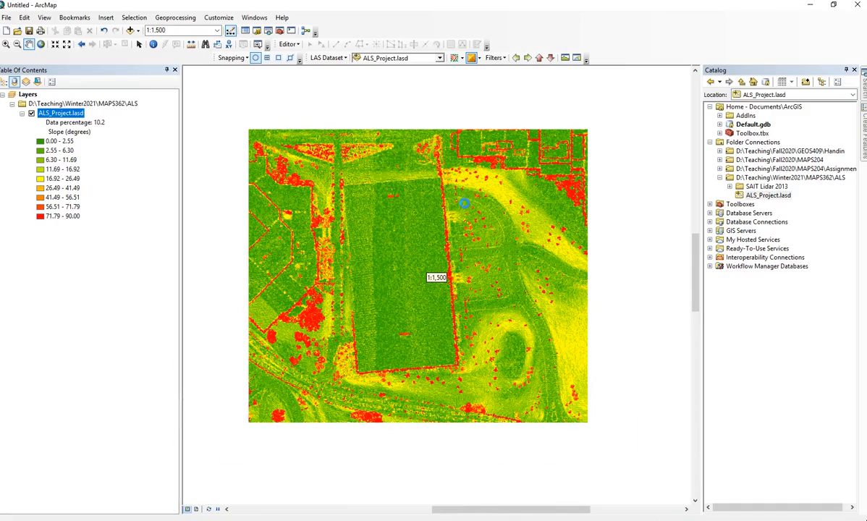
{"action": "left_click_drag", "start_coordinate": [464, 208], "coordinate": [489, 378]}
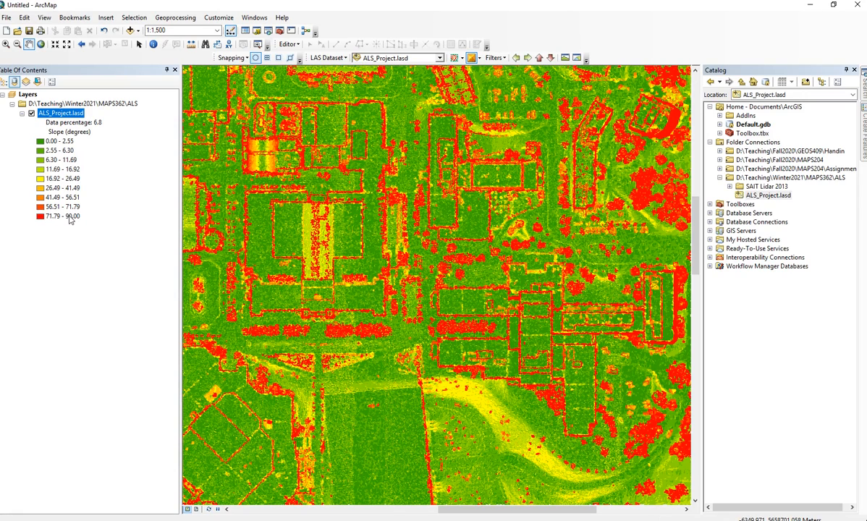
Step: Display the LAS dataset surface as contours and inspect the contour lines around the buildings at 1:500
{"action": "left_click", "coordinate": [480, 60]}
{"action": "left_click", "coordinate": [461, 100]}
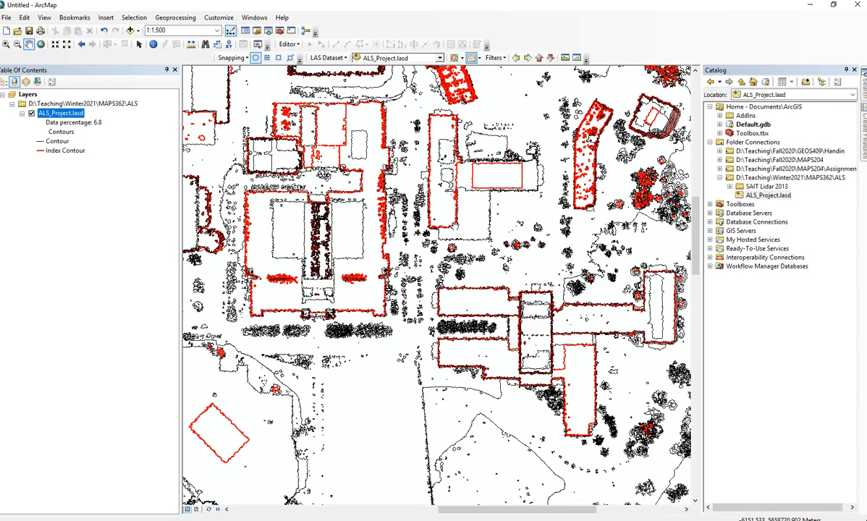
{"action": "left_click_drag", "start_coordinate": [468, 210], "coordinate": [465, 280]}
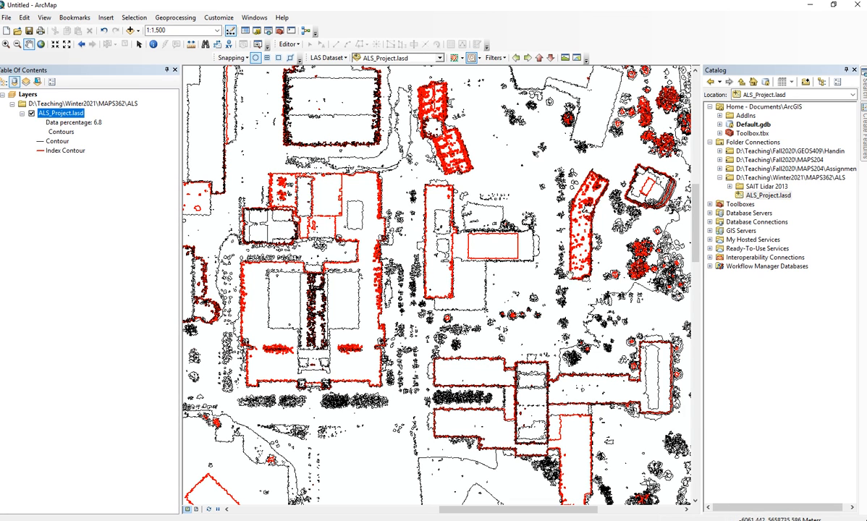
{"action": "scroll", "coordinate": [400, 162], "scroll_direction": "up", "scroll_amount": 2}
{"action": "scroll", "coordinate": [400, 163], "scroll_direction": "down", "scroll_amount": 5}
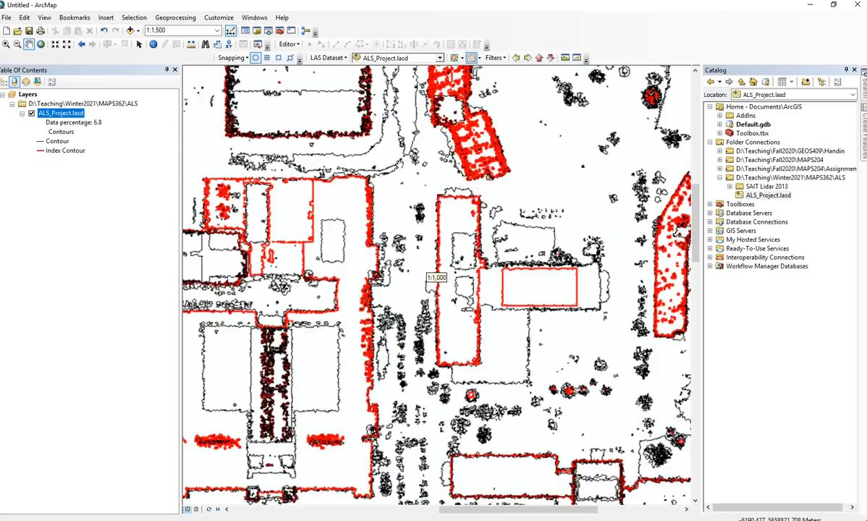
{"action": "left_click_drag", "start_coordinate": [391, 225], "coordinate": [385, 334]}
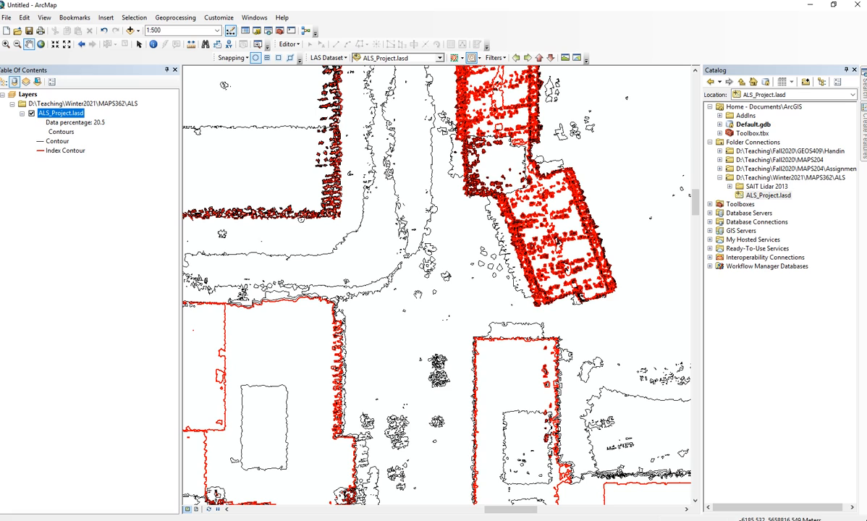
Step: Symbolize the LAS dataset surface by elevation again
{"action": "left_click", "coordinate": [479, 59]}
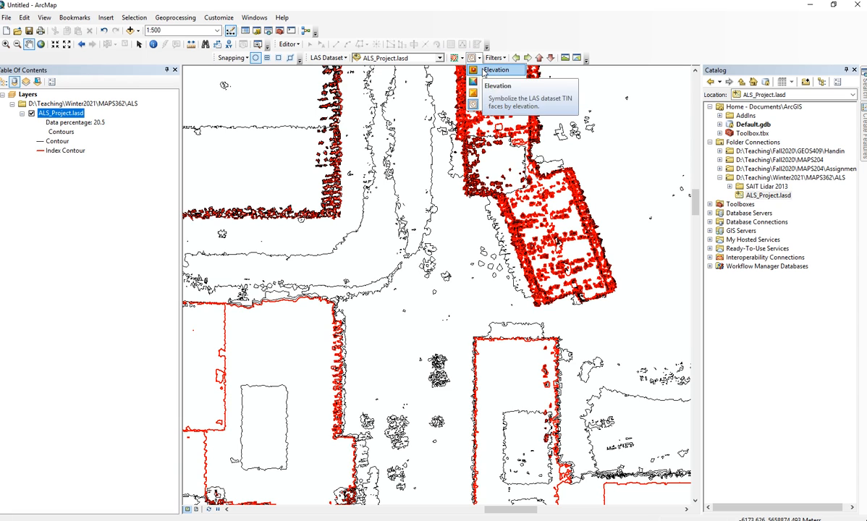
{"action": "left_click", "coordinate": [467, 67]}
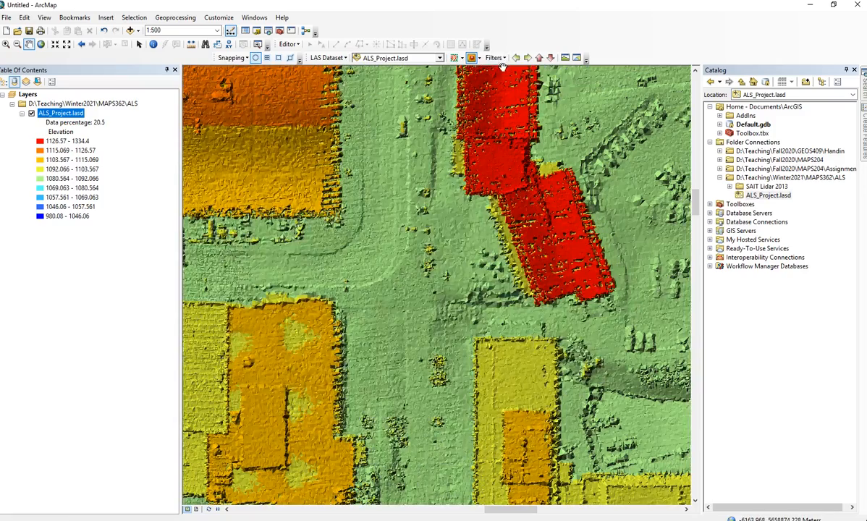
{"action": "left_click", "coordinate": [504, 58]}
{"action": "left_click", "coordinate": [509, 70]}
Step: Switch the LAS dataset from the surface to points symbolized by elevation and view them at 1:1,000
{"action": "left_click", "coordinate": [461, 57]}
{"action": "left_click", "coordinate": [475, 73]}
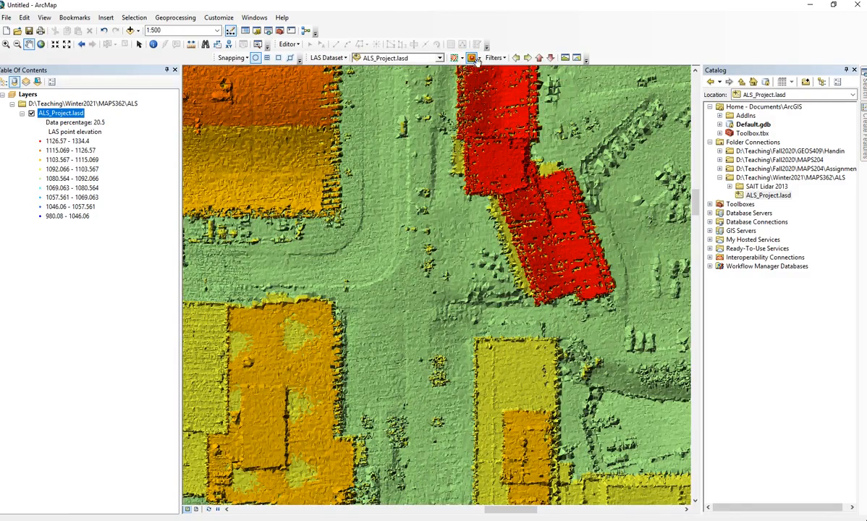
{"action": "left_click", "coordinate": [454, 58]}
{"action": "scroll", "coordinate": [458, 201], "scroll_direction": "up", "scroll_amount": 1}
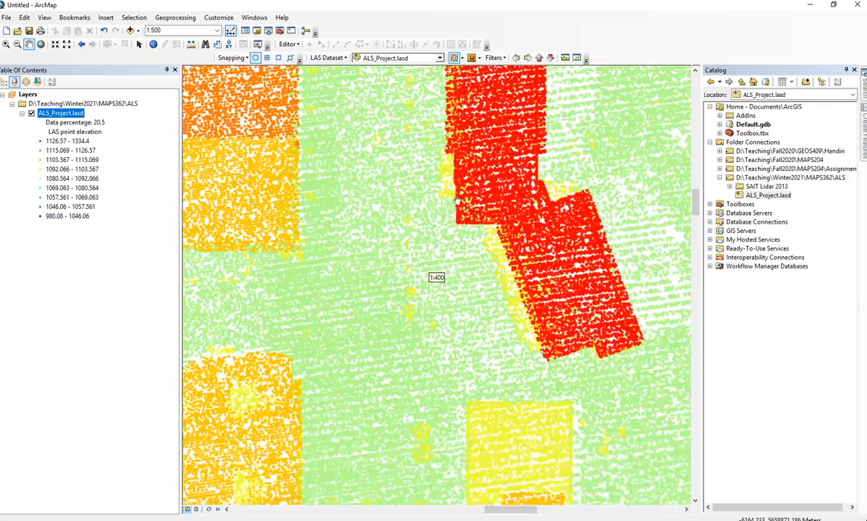
{"action": "scroll", "coordinate": [470, 202], "scroll_direction": "down", "scroll_amount": 4}
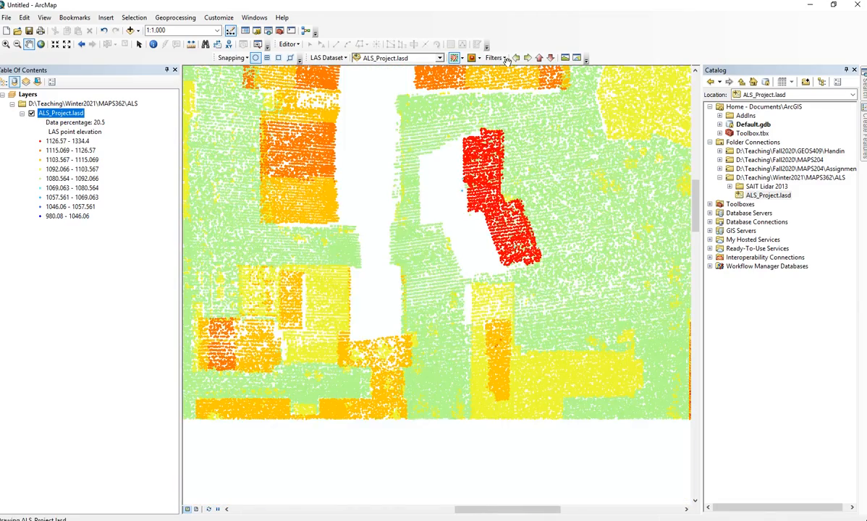
Step: Filter the LAS points to ground only, then to non-ground only, and inspect the buildings
{"action": "left_click", "coordinate": [504, 61]}
{"action": "left_click", "coordinate": [511, 80]}
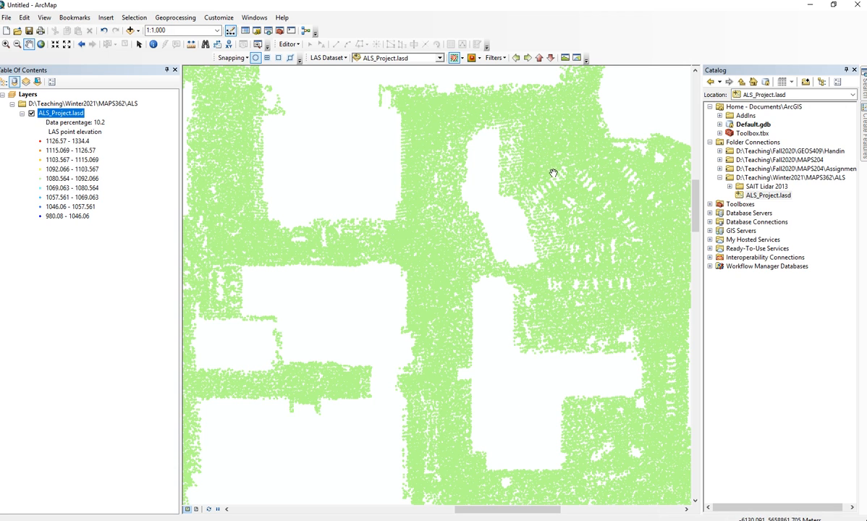
{"action": "left_click", "coordinate": [495, 58]}
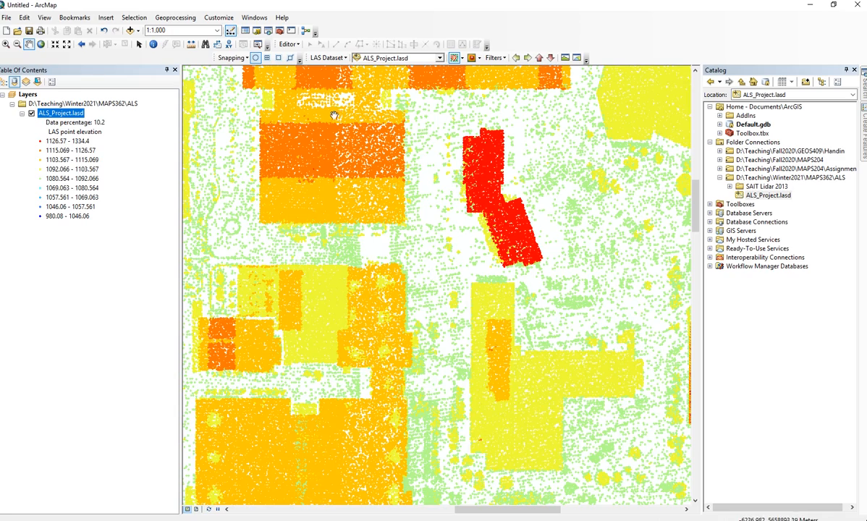
{"action": "scroll", "coordinate": [503, 294], "scroll_direction": "up", "scroll_amount": 1}
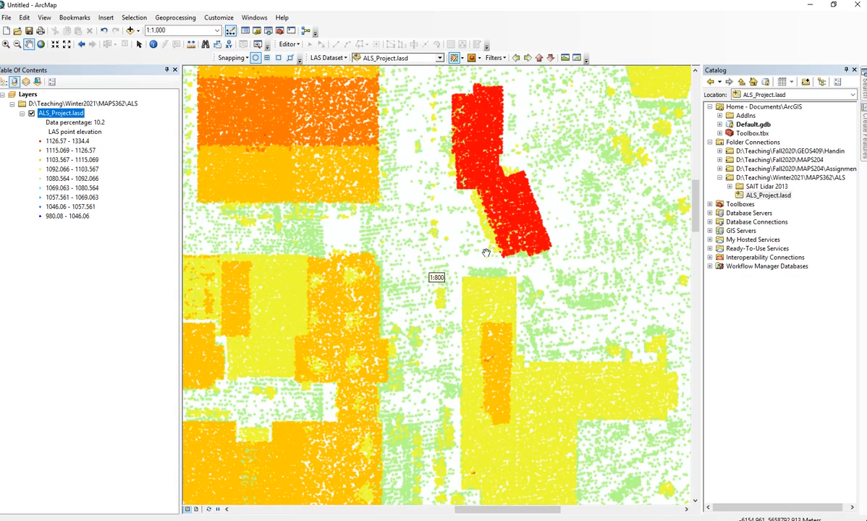
Step: Filter the LAS points to first returns
{"action": "left_click", "coordinate": [503, 58]}
{"action": "left_click", "coordinate": [500, 102]}
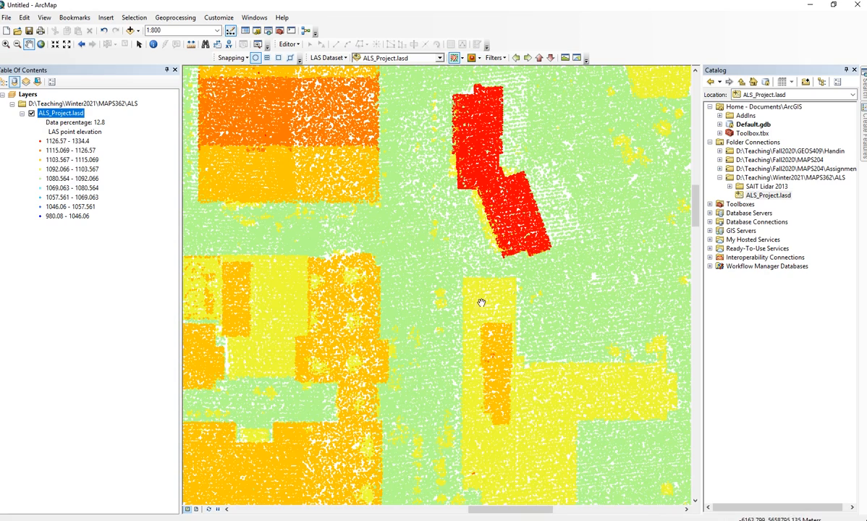
{"action": "left_click", "coordinate": [496, 58]}
{"action": "left_click", "coordinate": [520, 102]}
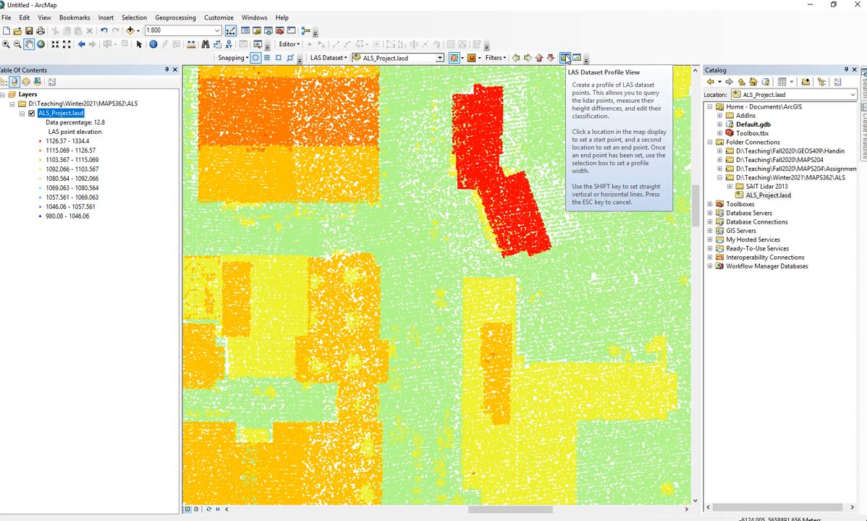
Step: Create a profile view along a west-east strip across the southern buildings, about 200 m long and 1.7 m wide
{"action": "left_click", "coordinate": [565, 58]}
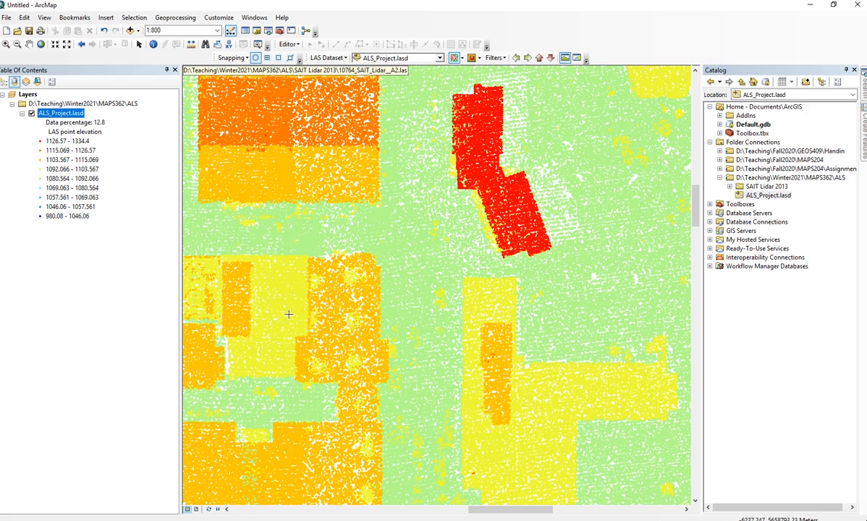
{"action": "left_click", "coordinate": [195, 403]}
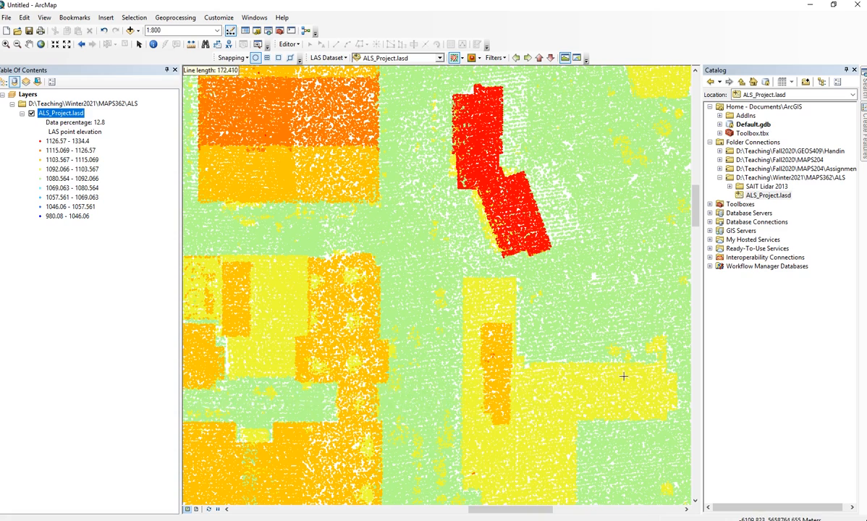
{"action": "left_click", "coordinate": [686, 392]}
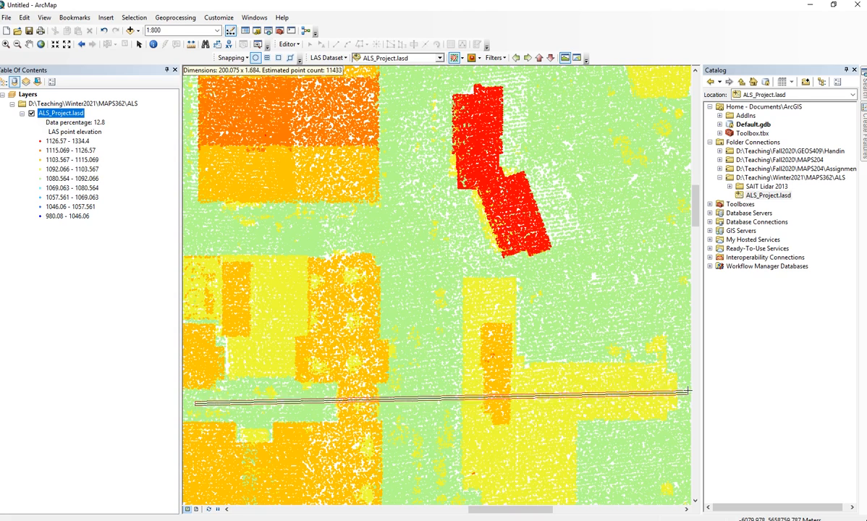
{"action": "left_click", "coordinate": [687, 390]}
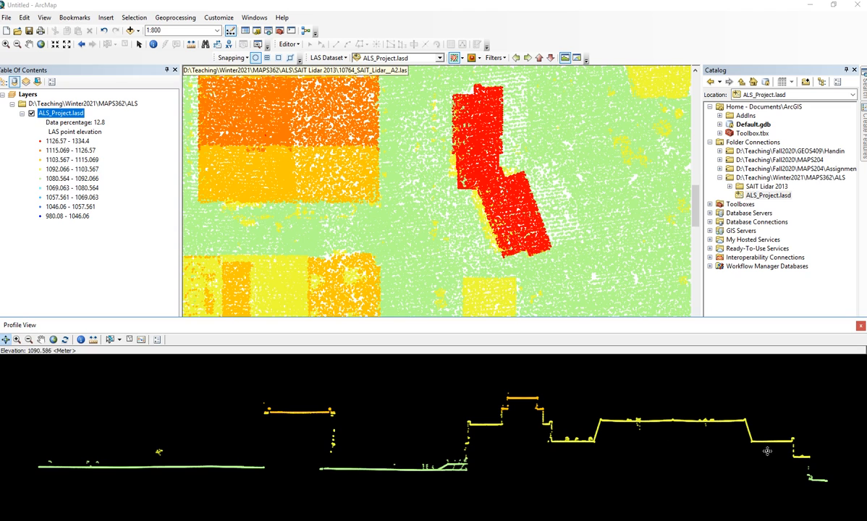
Step: Measure the elevation difference along a building wall and across the western roof in the profile, then close the profile view
{"action": "left_click", "coordinate": [94, 340]}
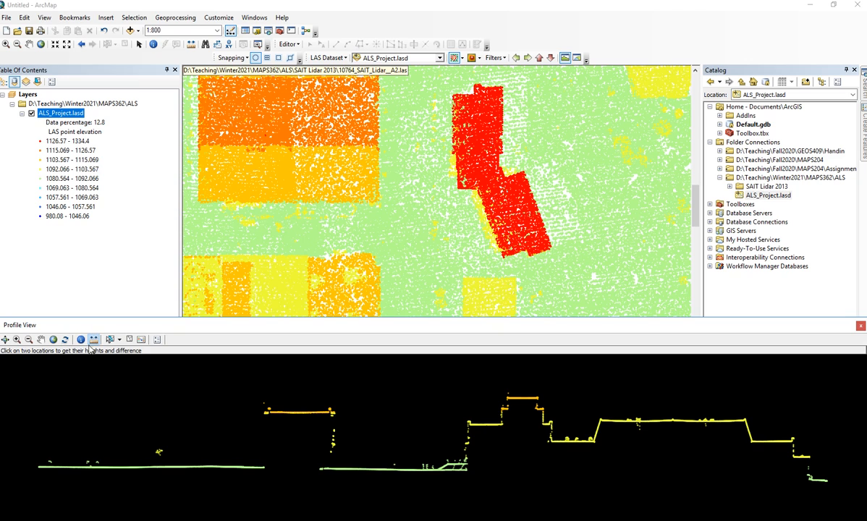
{"action": "left_click", "coordinate": [469, 420]}
{"action": "left_click", "coordinate": [468, 471]}
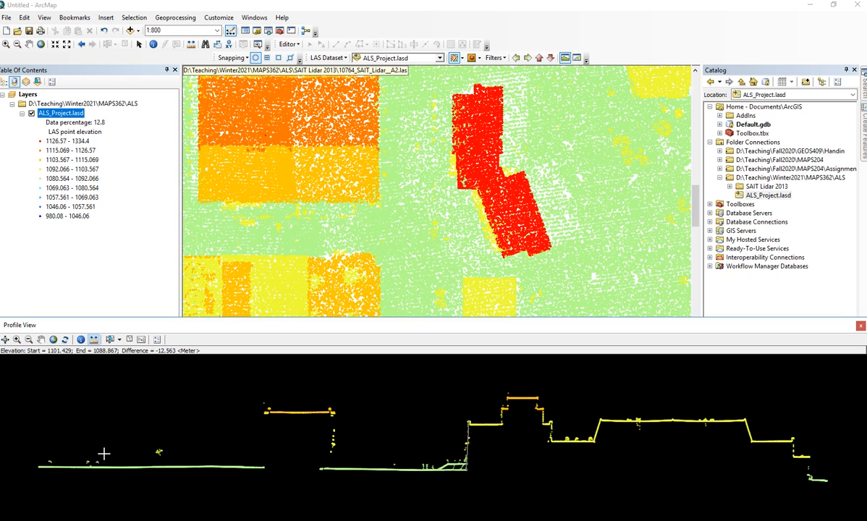
{"action": "left_click_drag", "start_coordinate": [265, 412], "coordinate": [336, 412]}
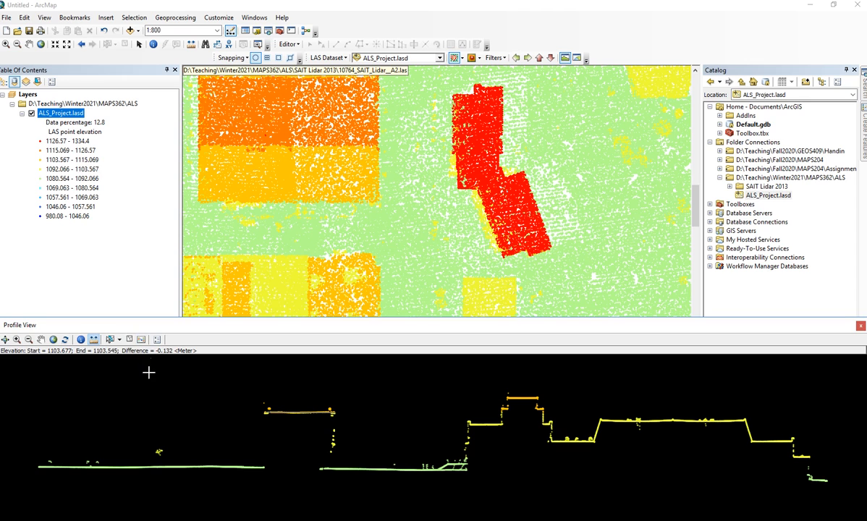
{"action": "left_click", "coordinate": [860, 326]}
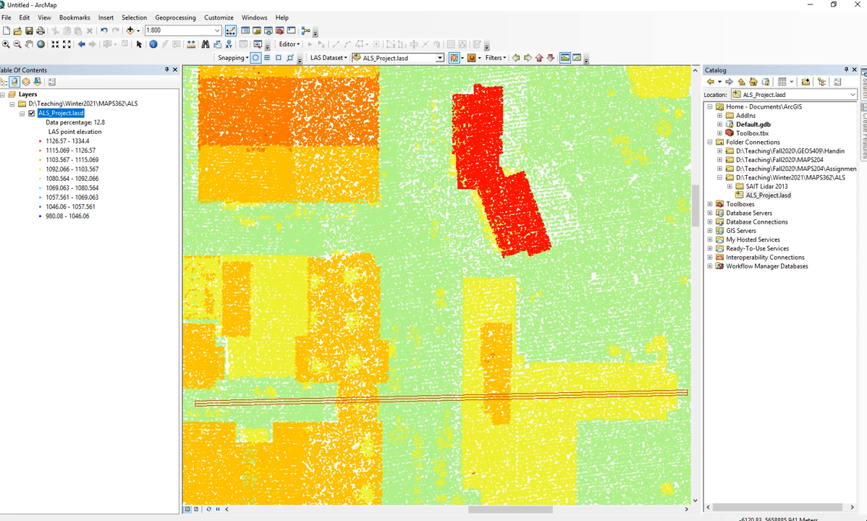
Step: Open the LAS points in a 3D view and rotate the scene to inspect the buildings from different sides
{"action": "left_click", "coordinate": [577, 56]}
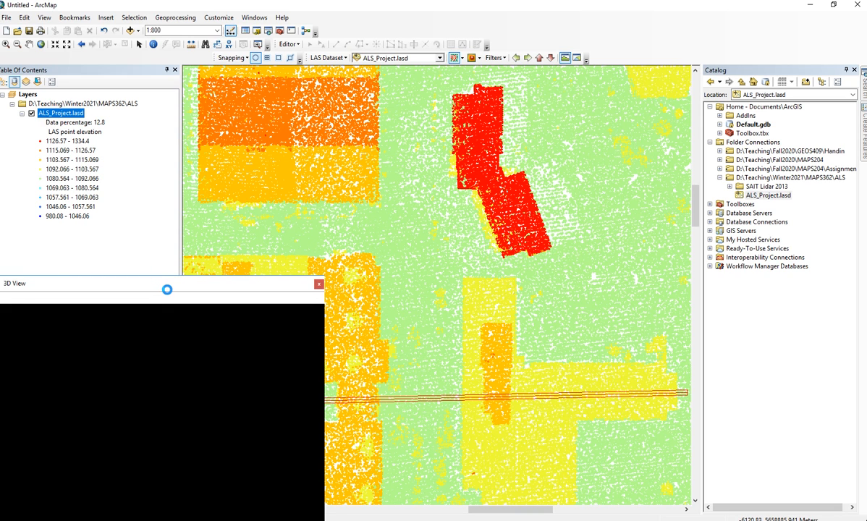
{"action": "left_click_drag", "start_coordinate": [166, 285], "coordinate": [366, 246]}
{"action": "left_click_drag", "start_coordinate": [407, 365], "coordinate": [380, 394]}
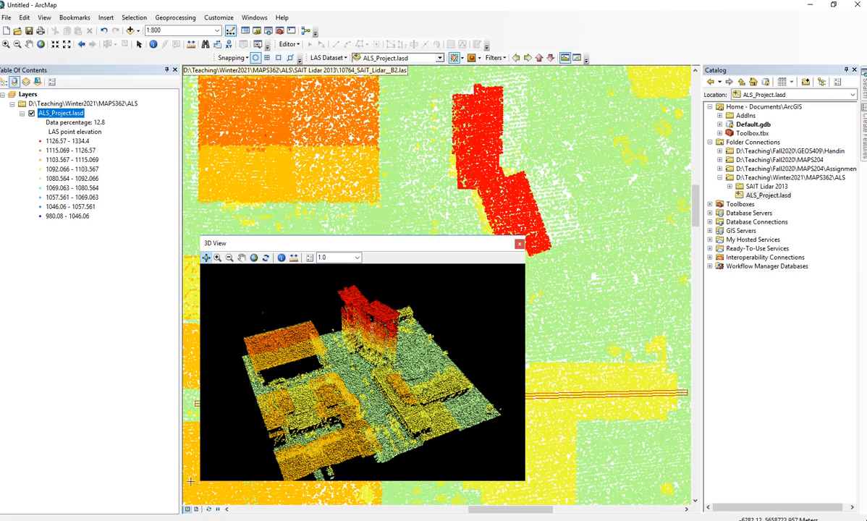
{"action": "left_click_drag", "start_coordinate": [399, 384], "coordinate": [326, 289]}
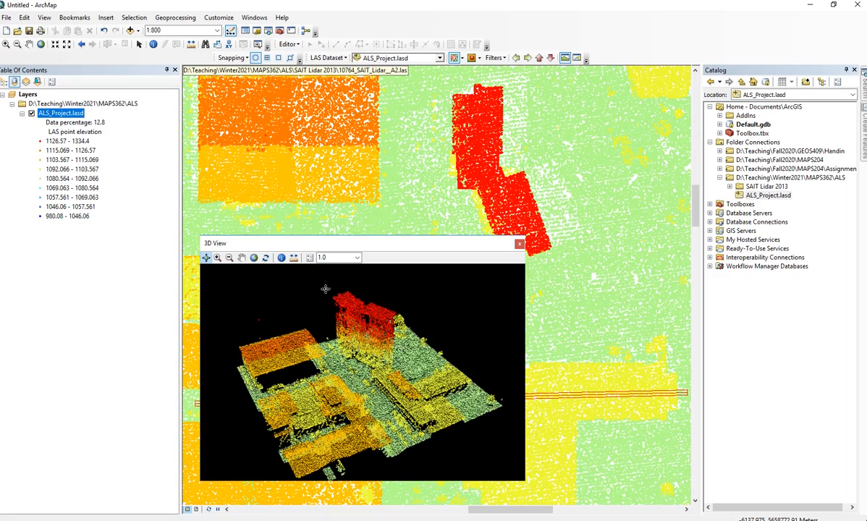
{"action": "left_click_drag", "start_coordinate": [360, 389], "coordinate": [420, 346]}
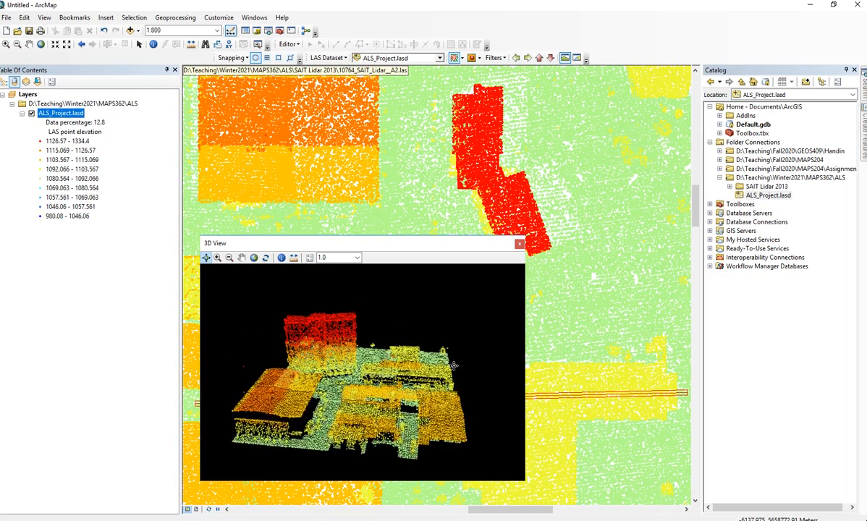
Step: Measure the distance and elevation difference along the near roof edge of the large orange building in the 3D view
{"action": "left_click", "coordinate": [294, 260]}
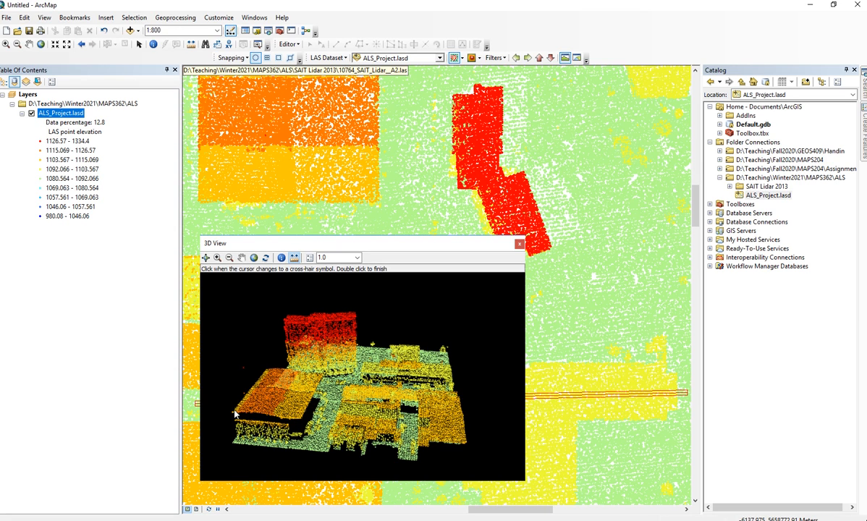
{"action": "left_click", "coordinate": [302, 415]}
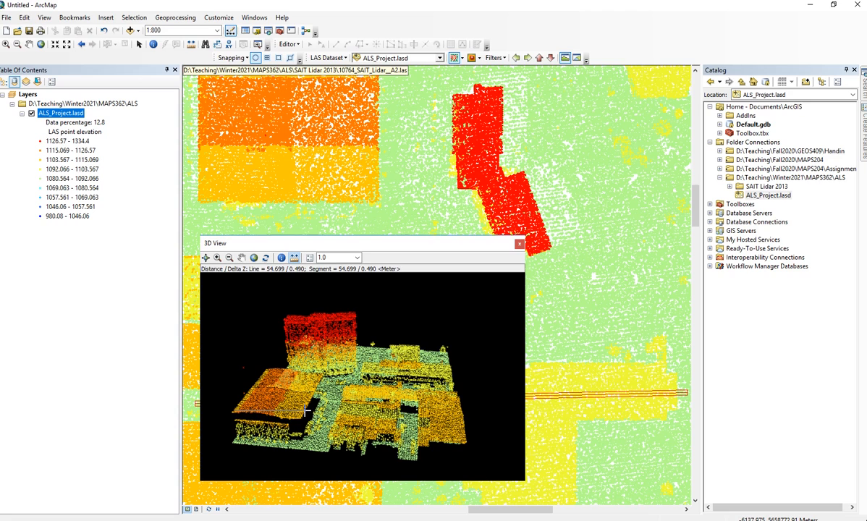
{"action": "left_click", "coordinate": [304, 413]}
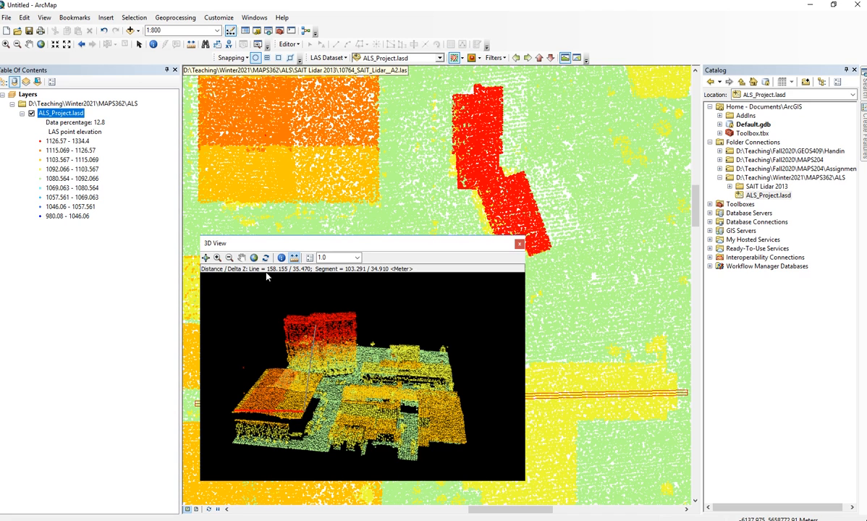
{"action": "left_click", "coordinate": [305, 419]}
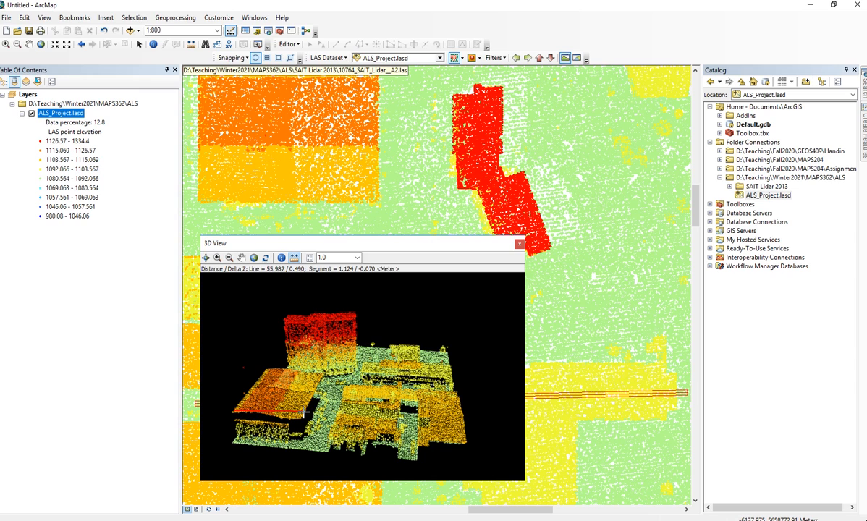
{"action": "double_click", "coordinate": [306, 411]}
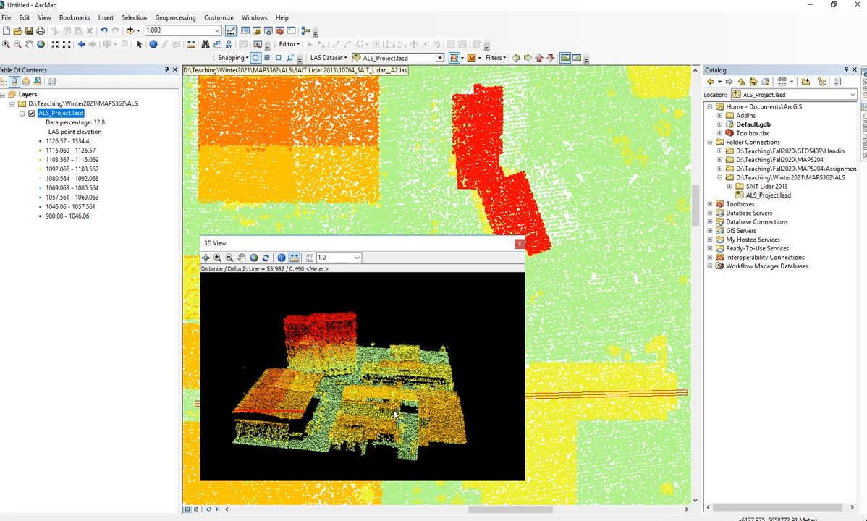
Step: Measure across the roof of the tall red building in the 3D view, then close the 3D view
{"action": "scroll", "coordinate": [336, 327], "scroll_direction": "up", "scroll_amount": 5}
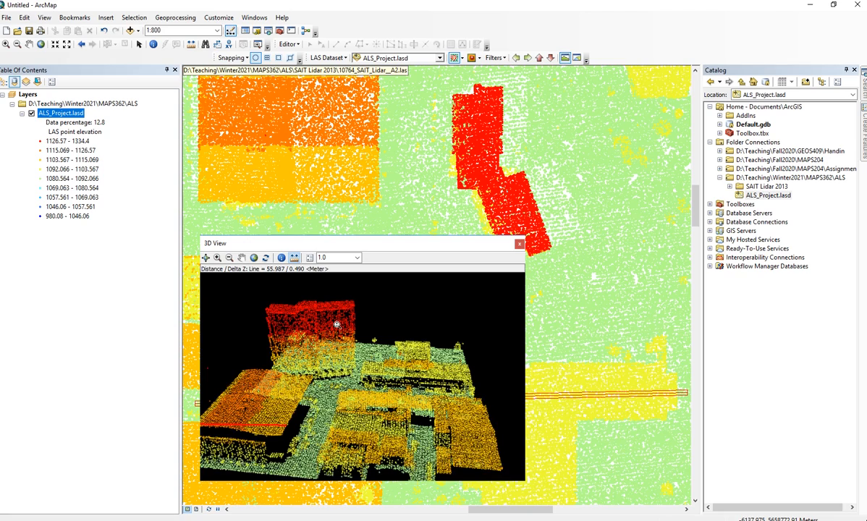
{"action": "scroll", "coordinate": [337, 327], "scroll_direction": "up", "scroll_amount": 2}
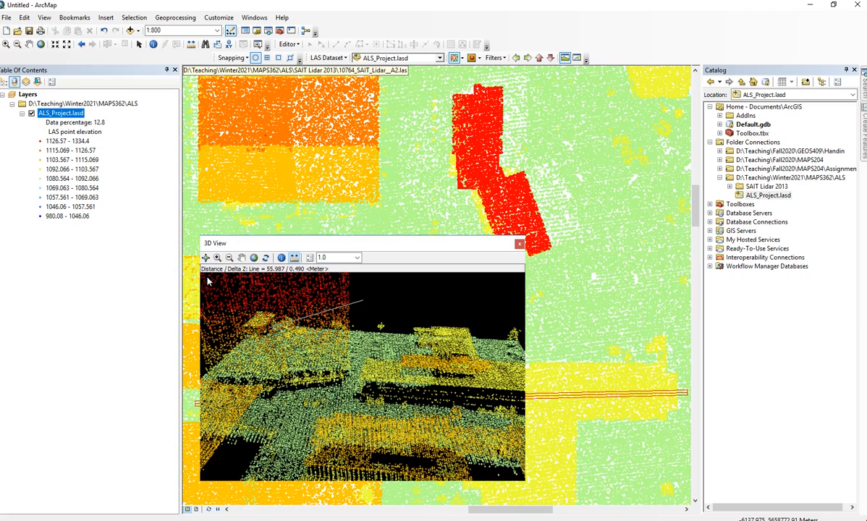
{"action": "left_click", "coordinate": [347, 304]}
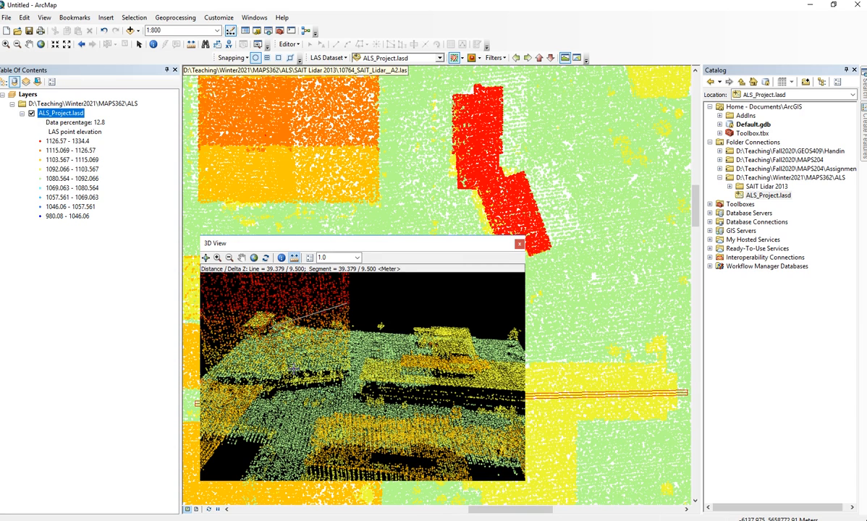
{"action": "left_click", "coordinate": [244, 259]}
{"action": "left_click_drag", "start_coordinate": [288, 342], "coordinate": [369, 378]}
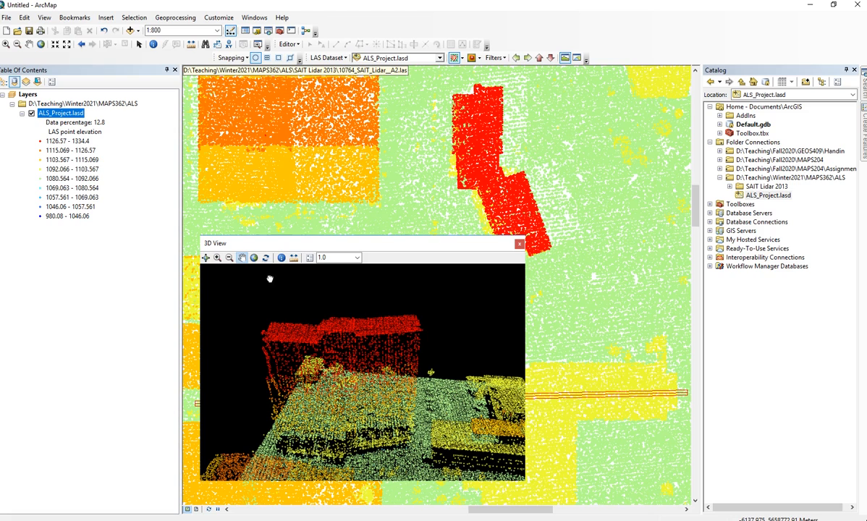
{"action": "left_click", "coordinate": [293, 257]}
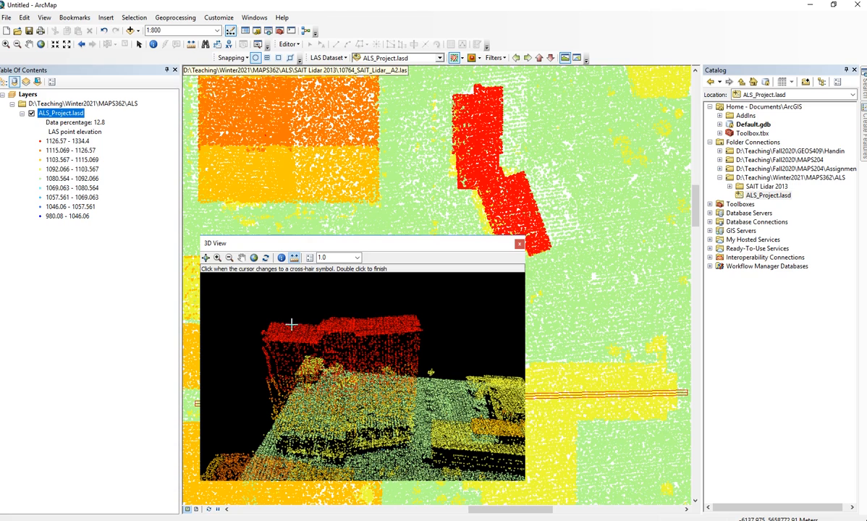
{"action": "double_click", "coordinate": [293, 328]}
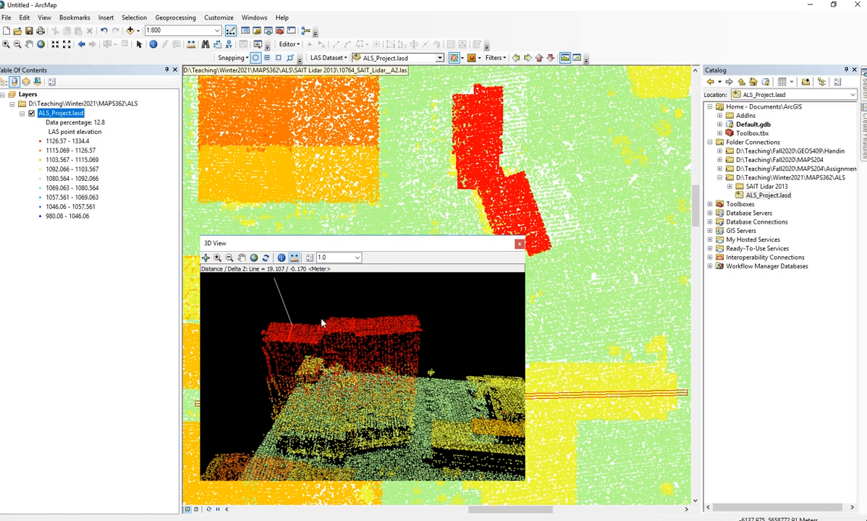
{"action": "left_click", "coordinate": [519, 246]}
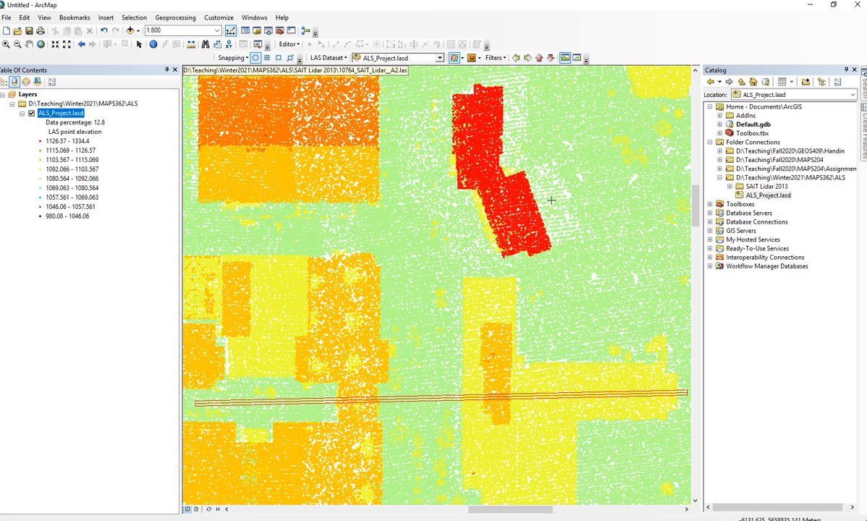
Step: Measure the west-east planar length across the northwestern building's roof on the map, repeating the measurement once
{"action": "left_click", "coordinate": [191, 46]}
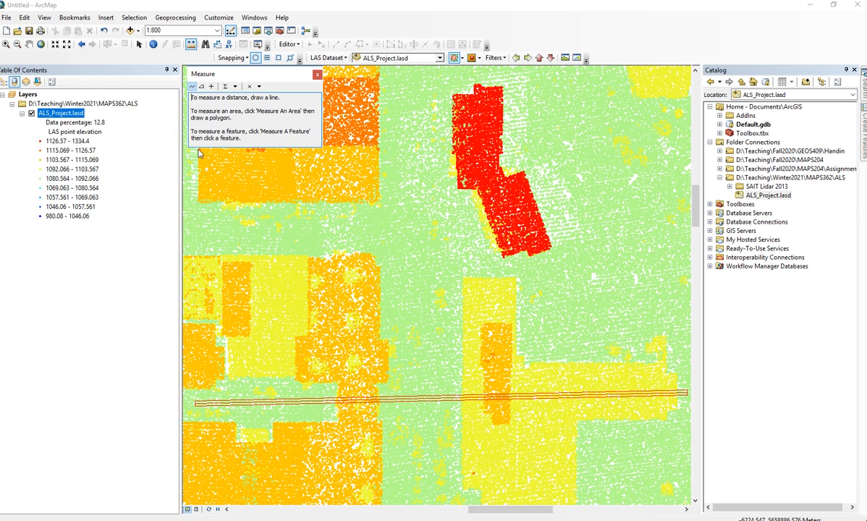
{"action": "left_click", "coordinate": [198, 189]}
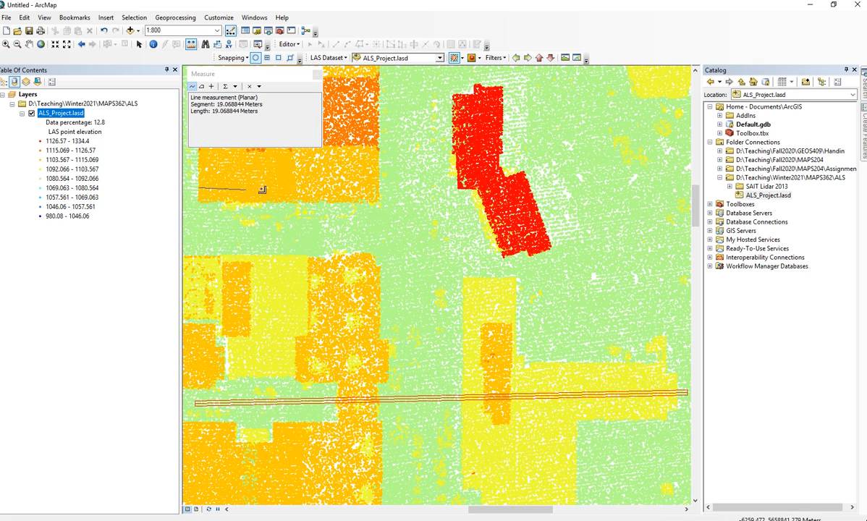
{"action": "left_click", "coordinate": [380, 189]}
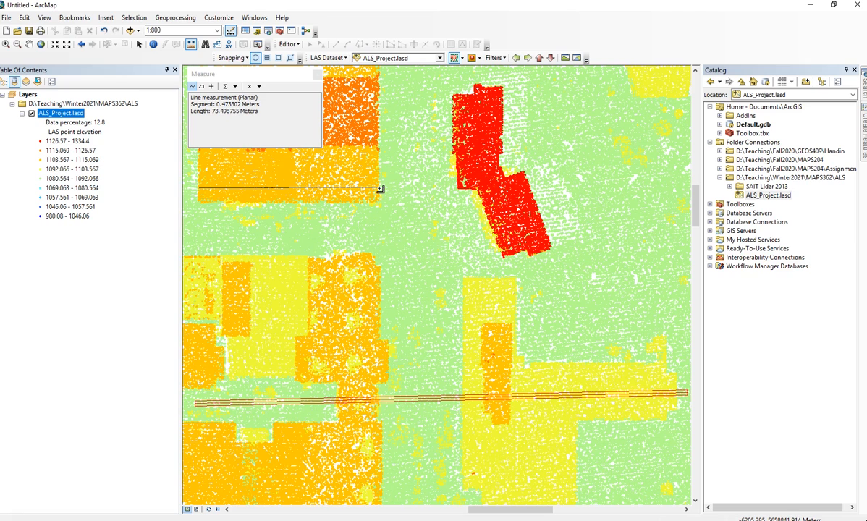
{"action": "double_click", "coordinate": [380, 188]}
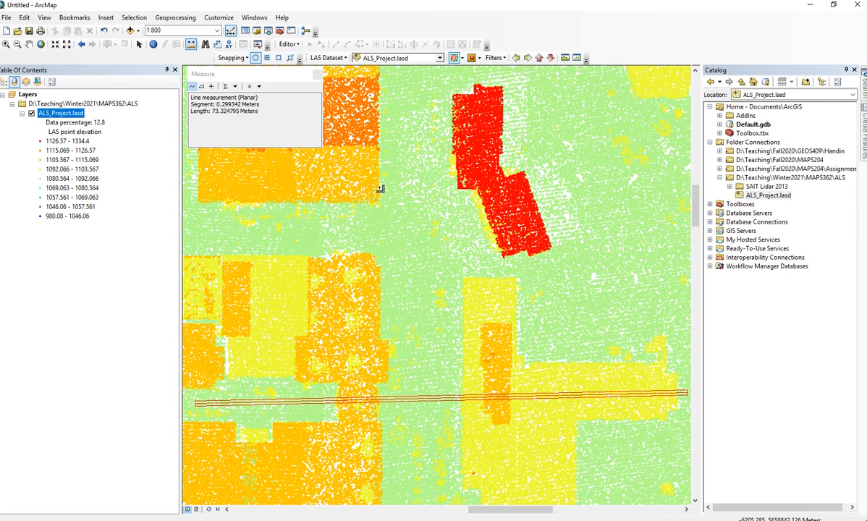
{"action": "left_click", "coordinate": [200, 180]}
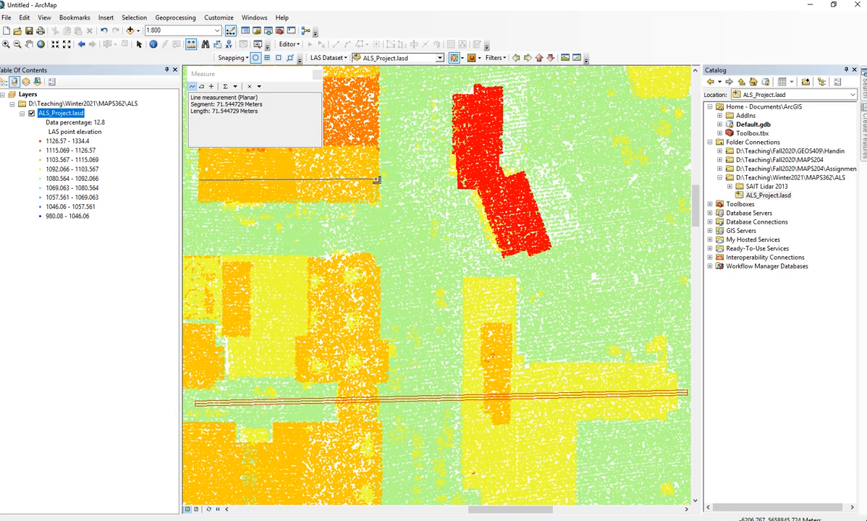
{"action": "double_click", "coordinate": [353, 171]}
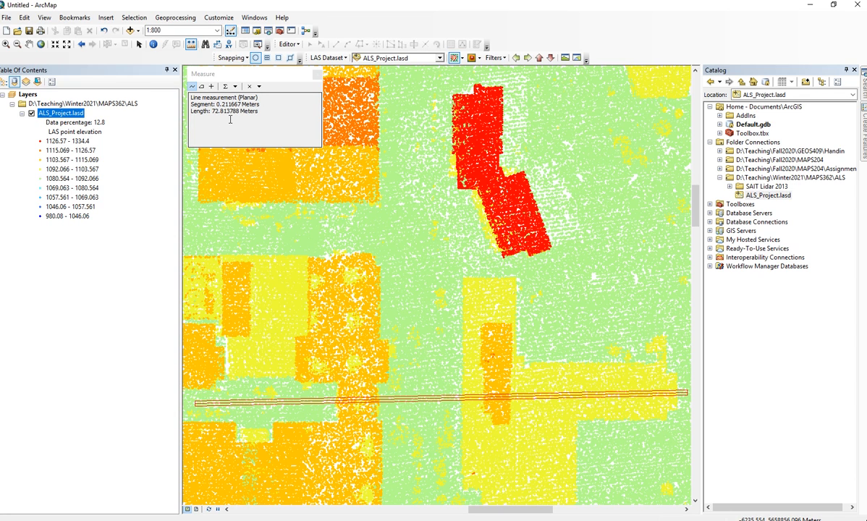
{"action": "left_click_drag", "start_coordinate": [210, 111], "coordinate": [249, 120]}
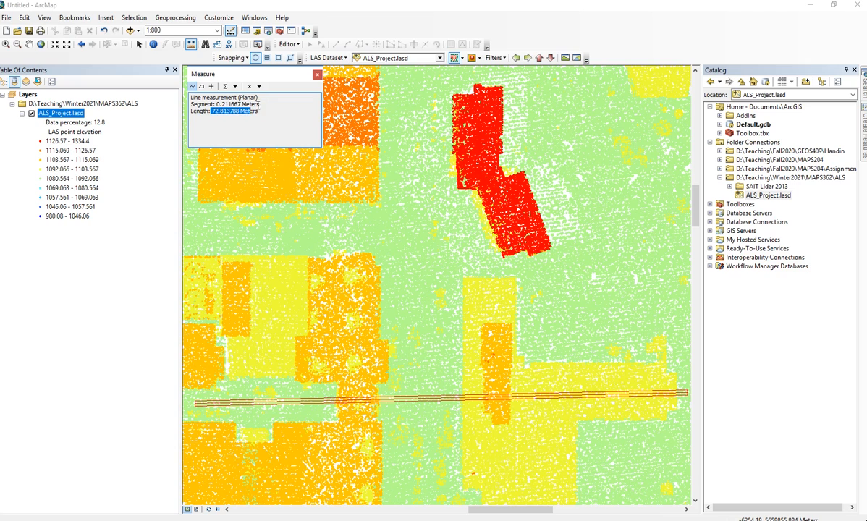
{"action": "left_click", "coordinate": [255, 117]}
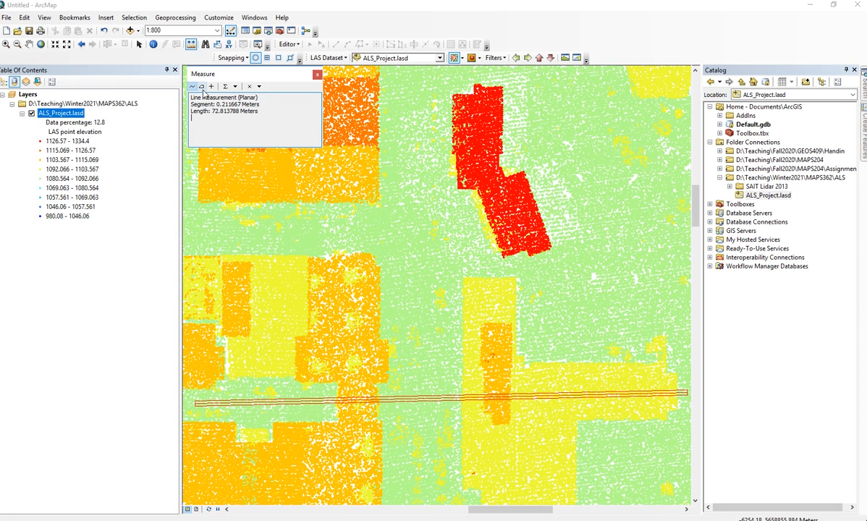
Step: Measure the area and perimeter of the tall red building by tracing its outline on the map
{"action": "left_click", "coordinate": [202, 88]}
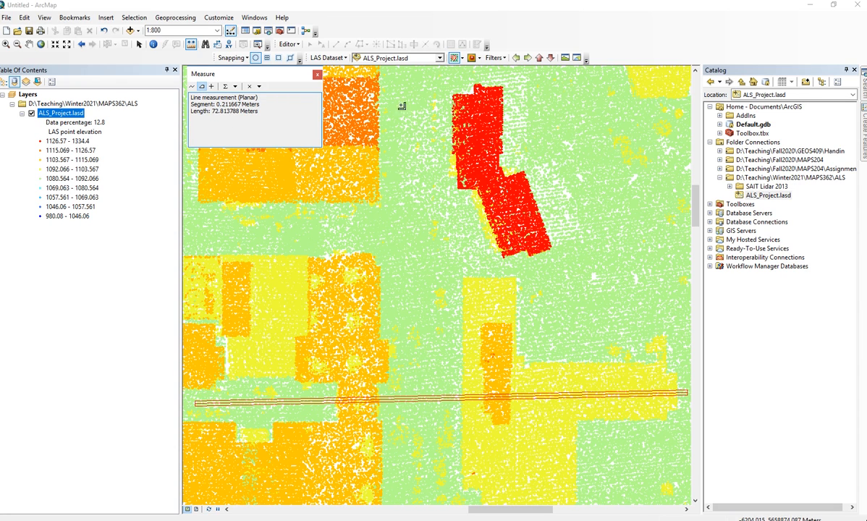
{"action": "left_click", "coordinate": [454, 95]}
{"action": "left_click", "coordinate": [463, 189]}
{"action": "left_click", "coordinate": [505, 256]}
{"action": "left_click", "coordinate": [523, 251]}
{"action": "left_click", "coordinate": [529, 253]}
{"action": "left_click", "coordinate": [550, 247]}
{"action": "left_click", "coordinate": [522, 171]}
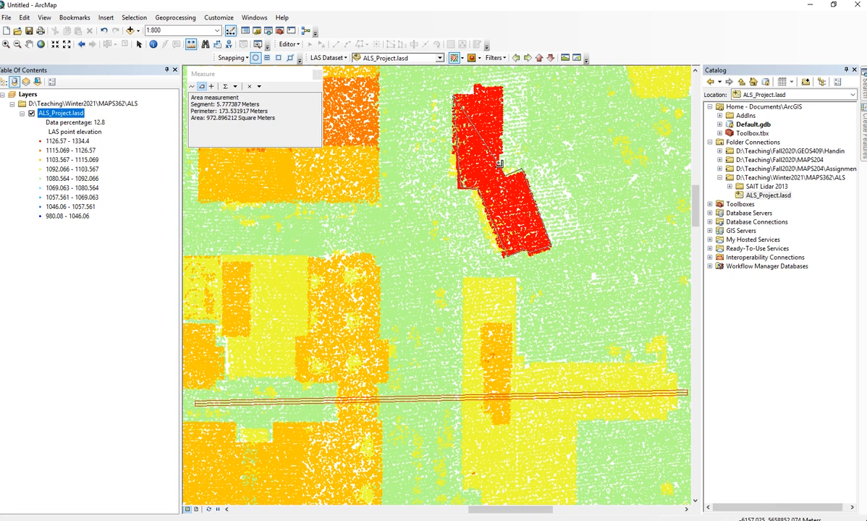
{"action": "left_click", "coordinate": [503, 87]}
{"action": "left_click", "coordinate": [480, 87]}
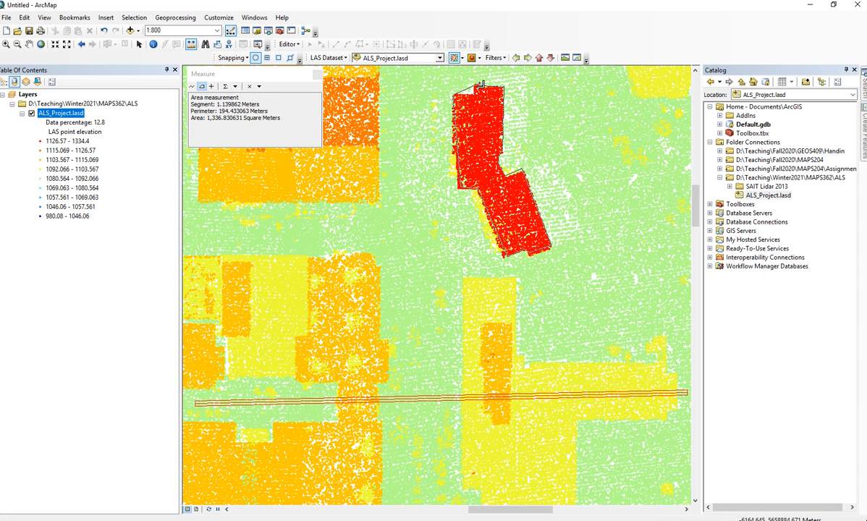
{"action": "double_click", "coordinate": [468, 89]}
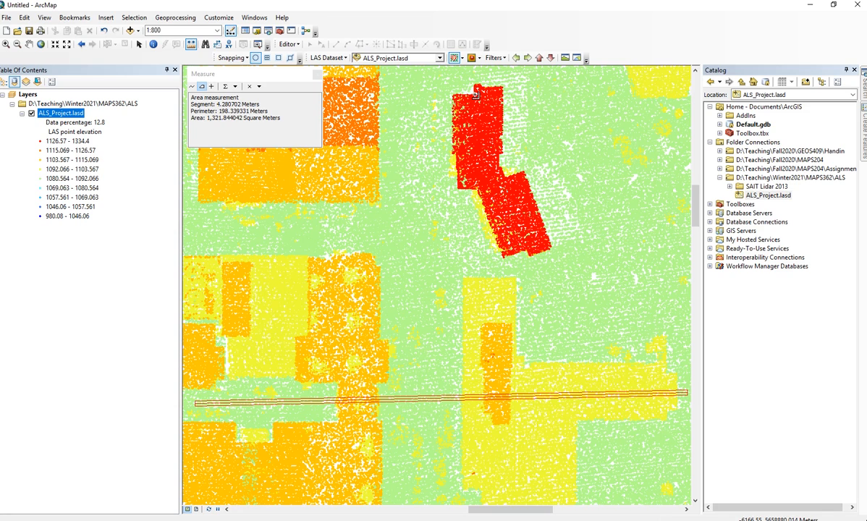
Step: Review the area, perimeter and segment results of the building measurement, then close the Measure window
{"action": "left_click_drag", "start_coordinate": [209, 117], "coordinate": [284, 121]}
{"action": "left_click_drag", "start_coordinate": [220, 109], "coordinate": [296, 111]}
{"action": "left_click_drag", "start_coordinate": [219, 102], "coordinate": [264, 110]}
{"action": "left_click", "coordinate": [259, 111]}
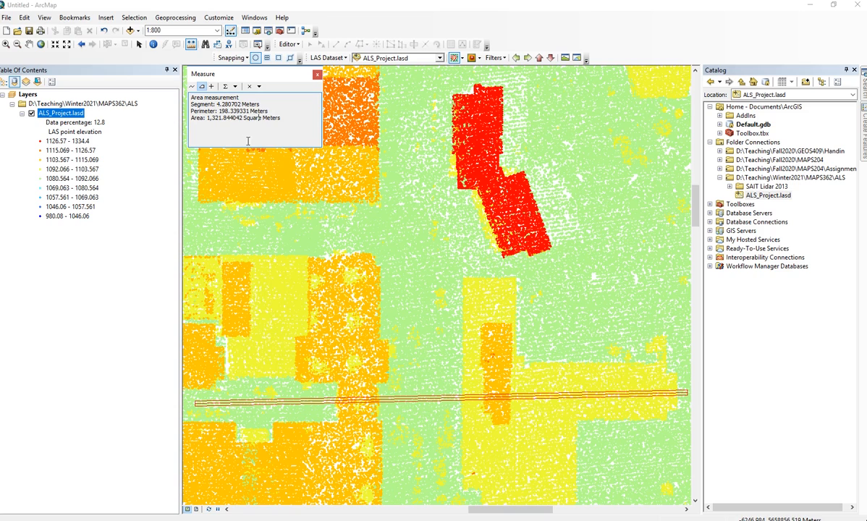
{"action": "left_click", "coordinate": [317, 74]}
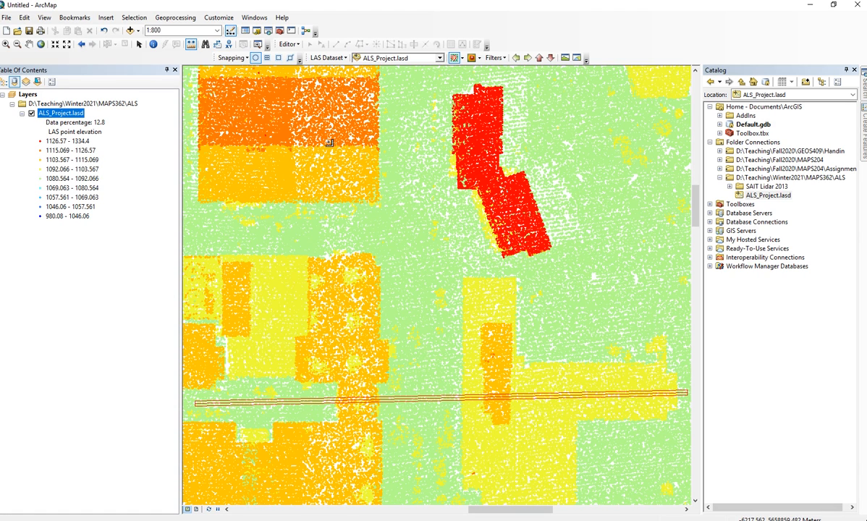
Step: Switch to File Explorer to check the contents of the ALS folder, then return to ArcMap
{"action": "left_click", "coordinate": [311, 519]}
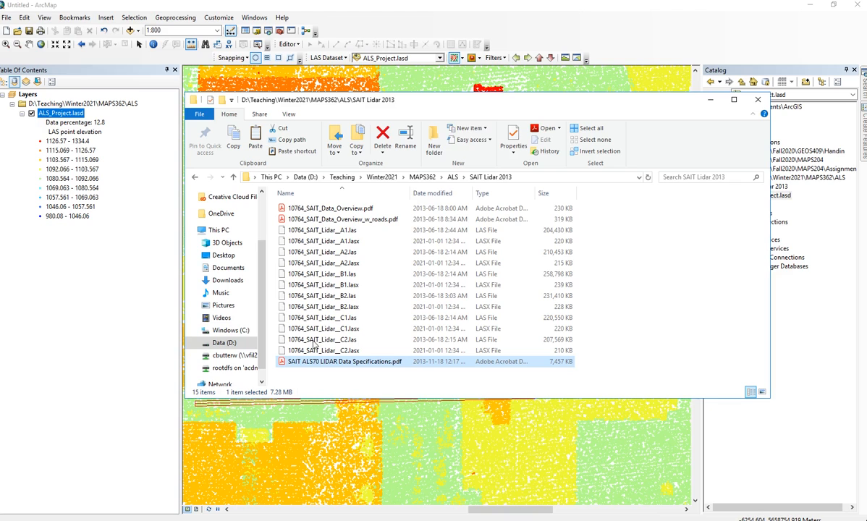
{"action": "left_click", "coordinate": [452, 177]}
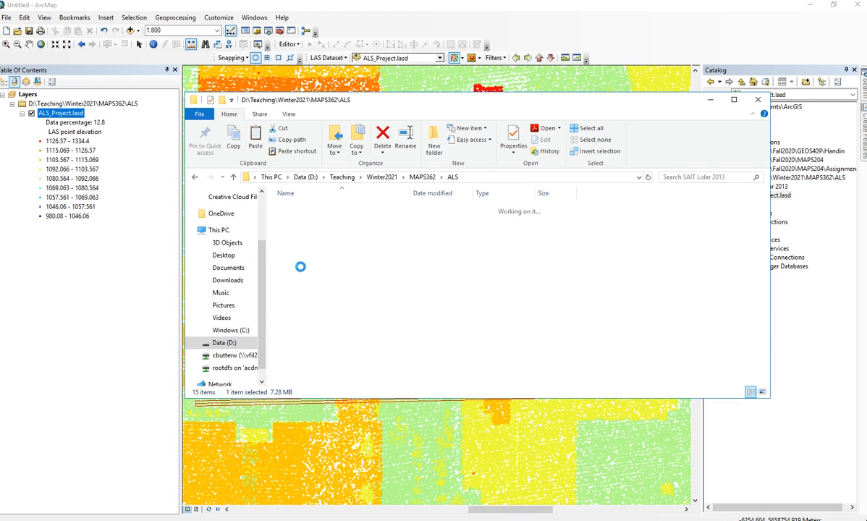
{"action": "left_click_drag", "start_coordinate": [414, 99], "coordinate": [353, 106]}
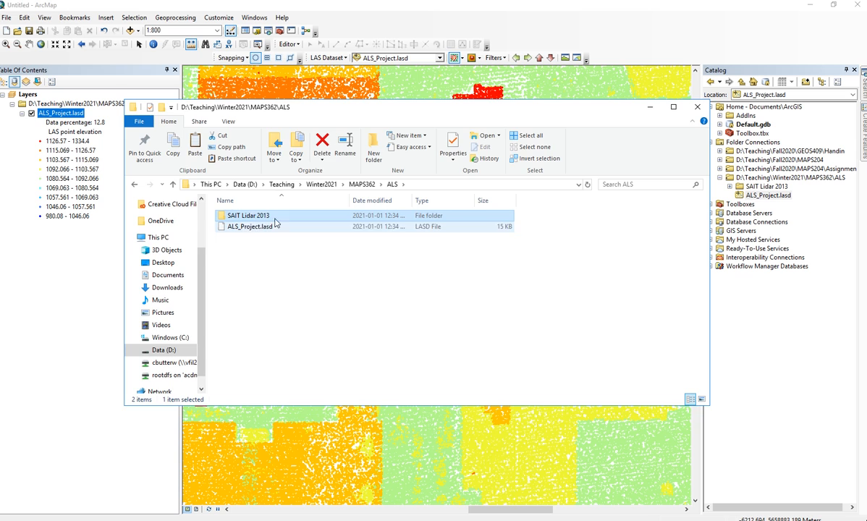
{"action": "left_click", "coordinate": [312, 78]}
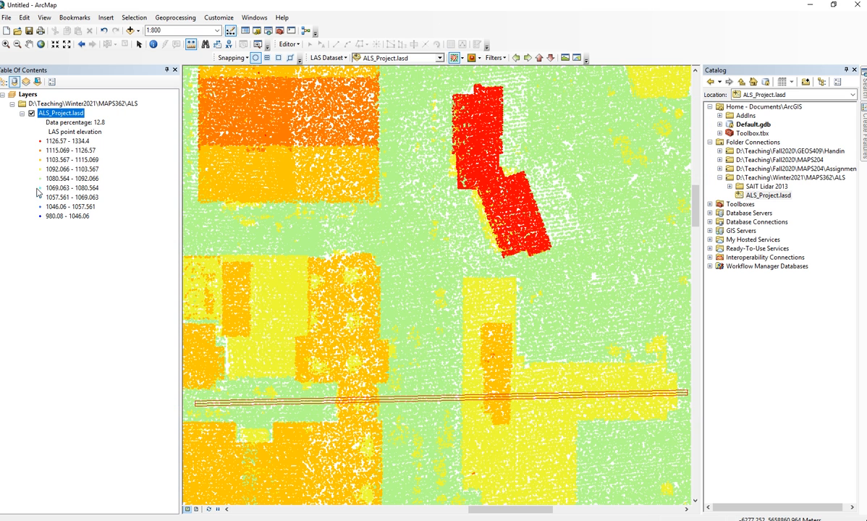
Step: Save the map document as ALS_project in the D:\Teaching\Winter2021\MAPS362\ALS folder
{"action": "left_click", "coordinate": [7, 18]}
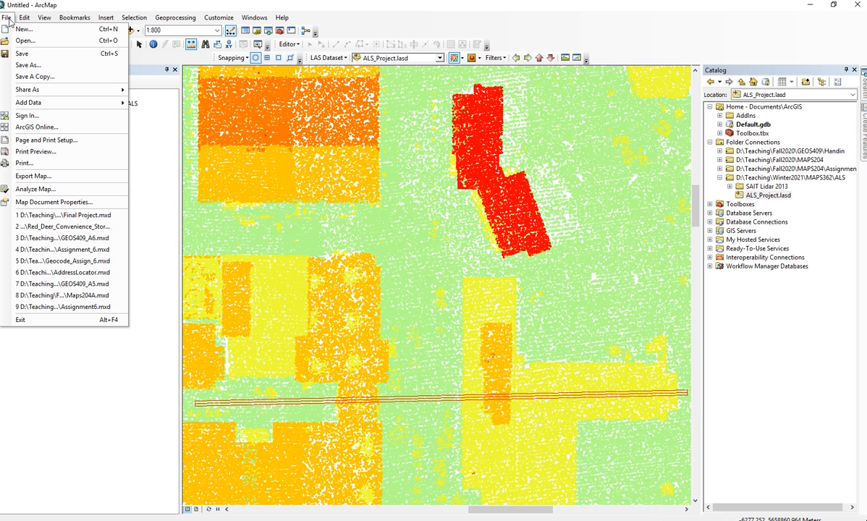
{"action": "left_click", "coordinate": [22, 52]}
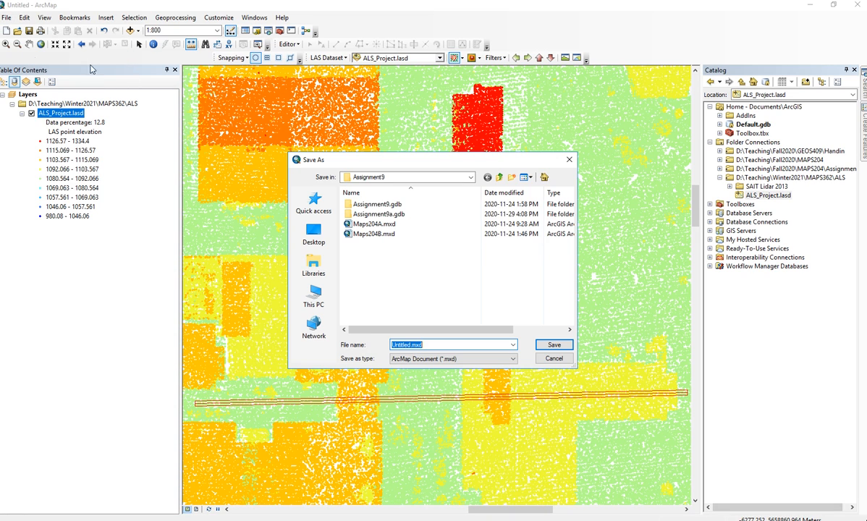
{"action": "left_click", "coordinate": [443, 176]}
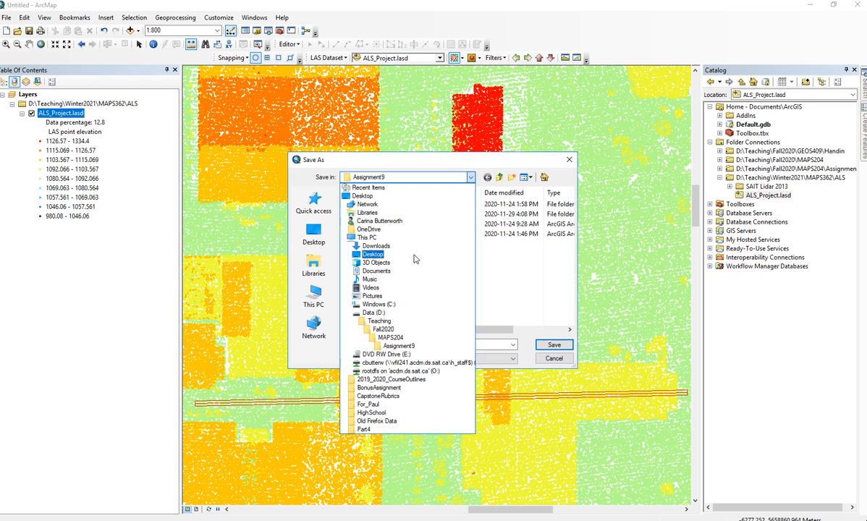
{"action": "left_click", "coordinate": [378, 320]}
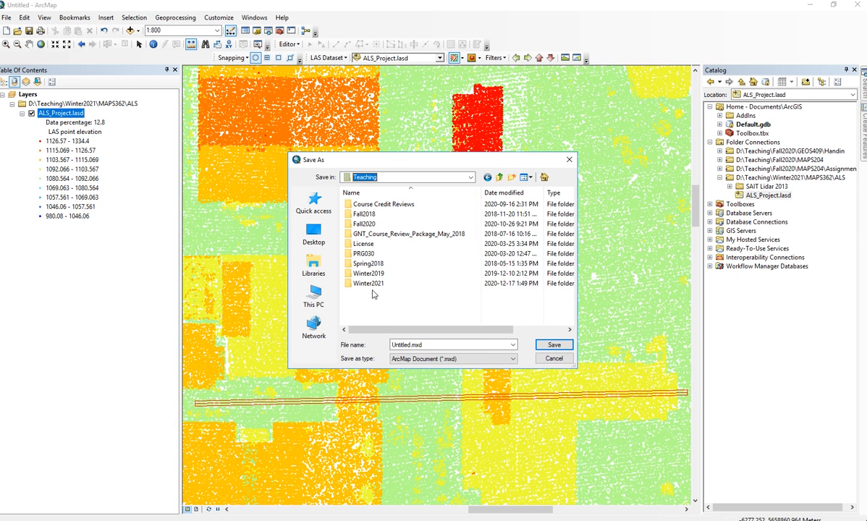
{"action": "double_click", "coordinate": [369, 283]}
{"action": "double_click", "coordinate": [362, 214]}
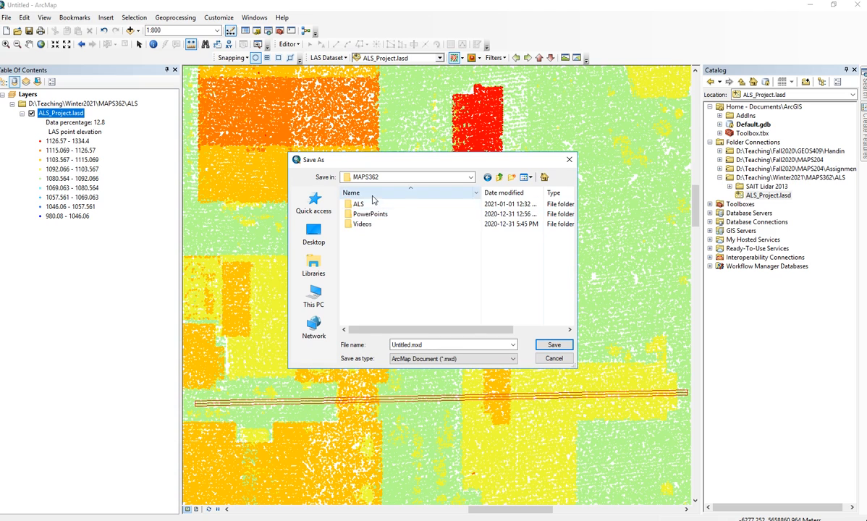
{"action": "double_click", "coordinate": [362, 204]}
{"action": "double_click", "coordinate": [401, 344]}
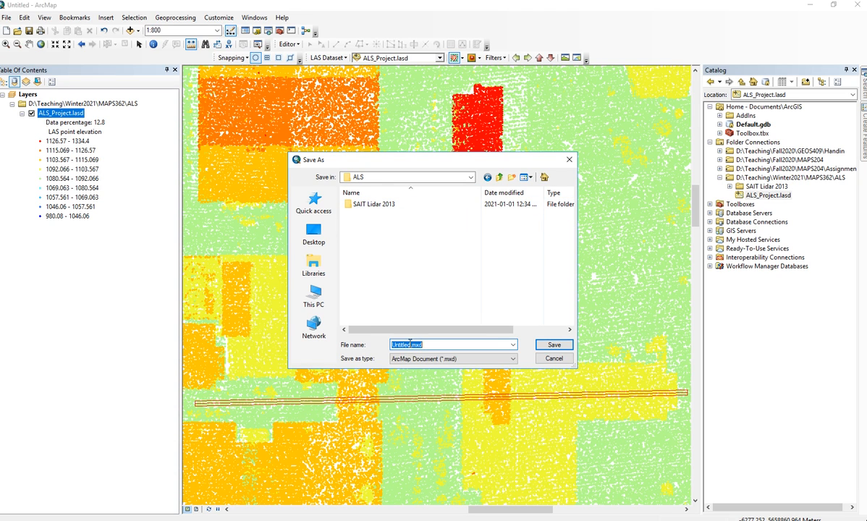
{"action": "type", "text": "ALS_project"}
{"action": "left_click", "coordinate": [554, 344]}
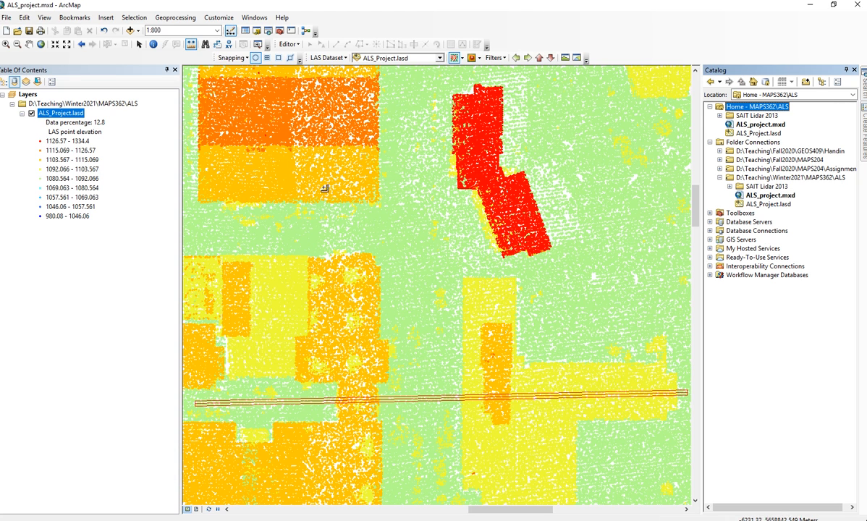